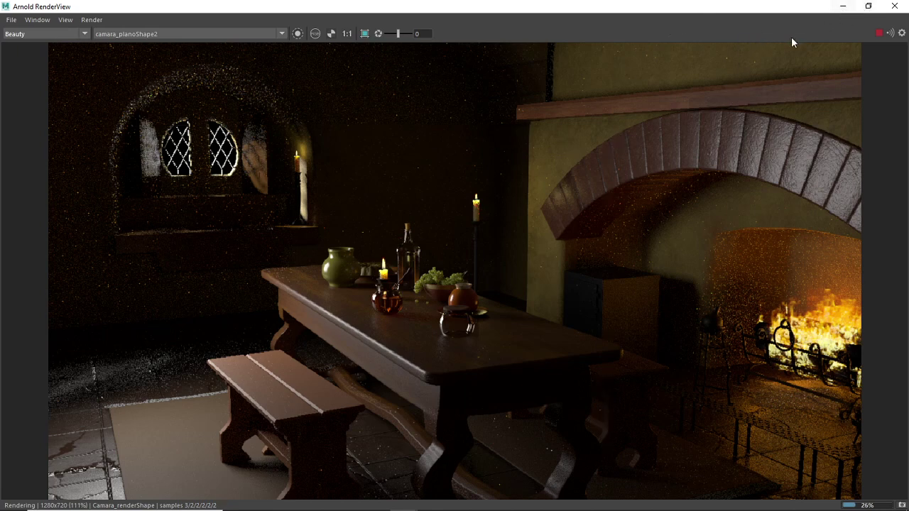
- Stop the running Arnold preview render and lock the viewport's render camera
click(879, 33)
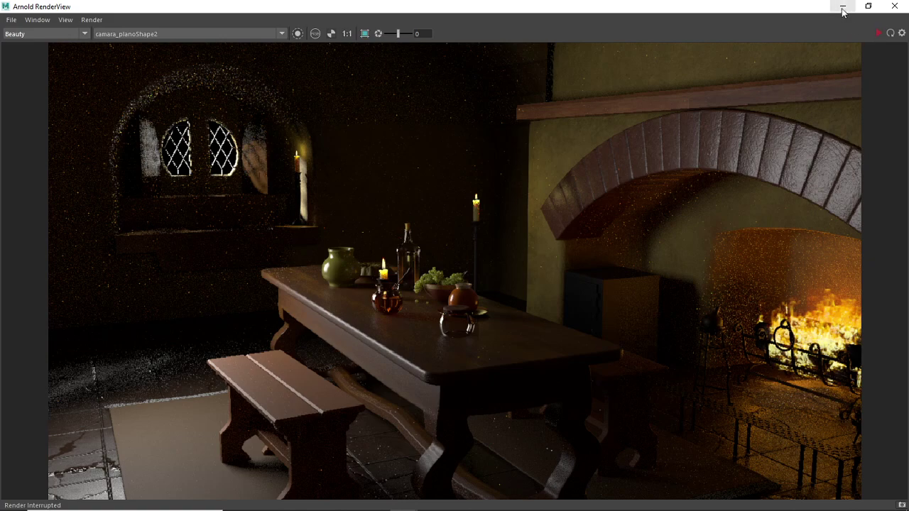
click(842, 5)
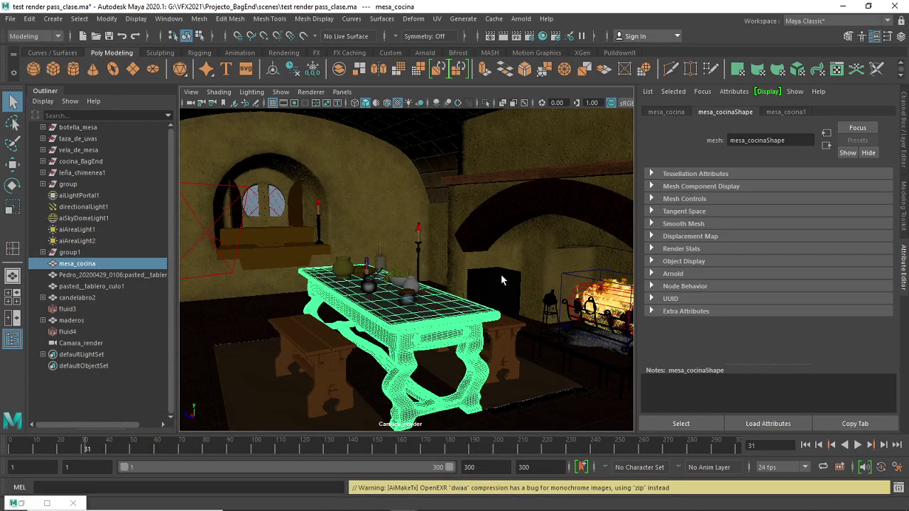
click(201, 104)
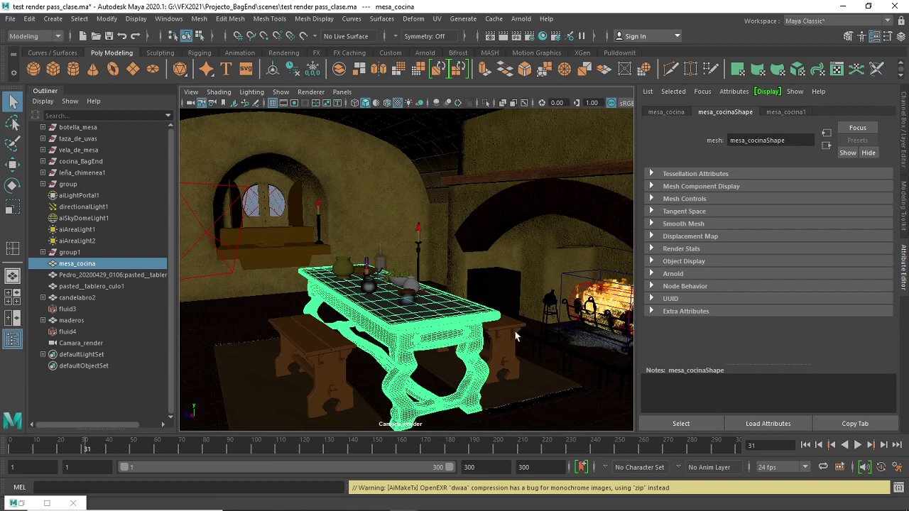
click(9, 19)
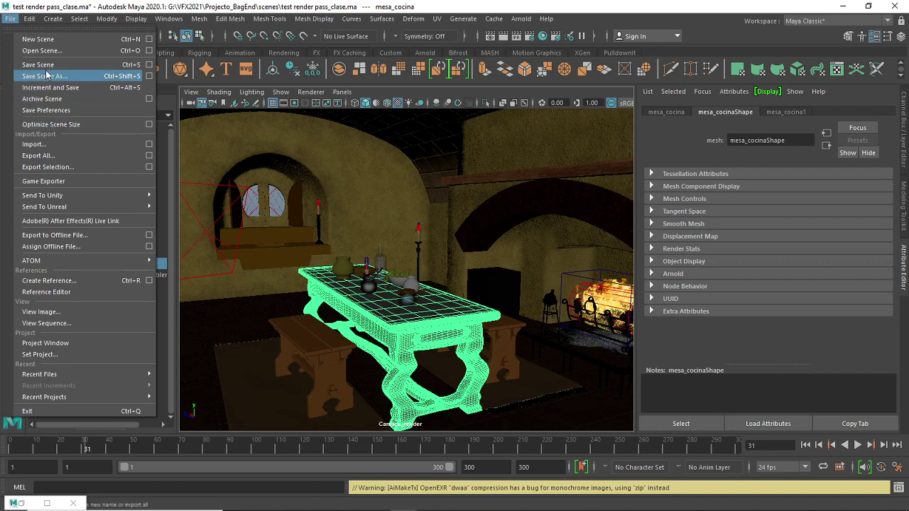
click(46, 75)
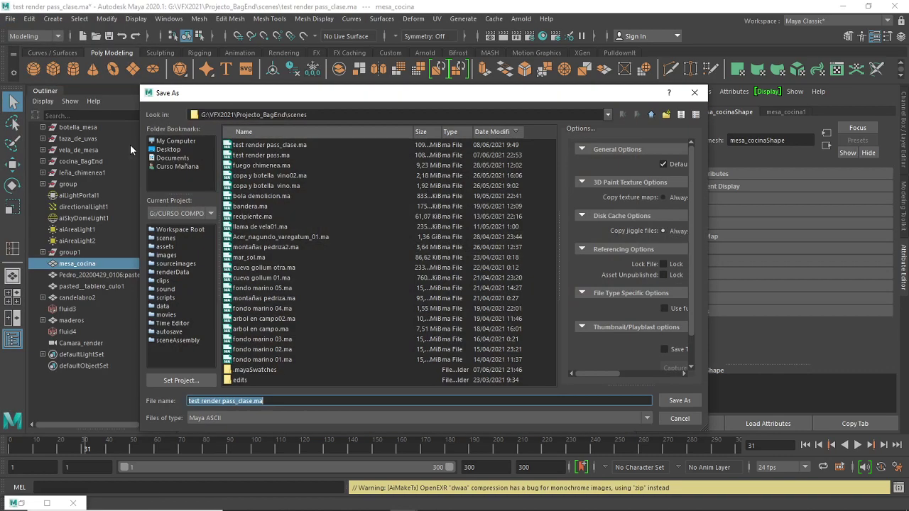
click(694, 92)
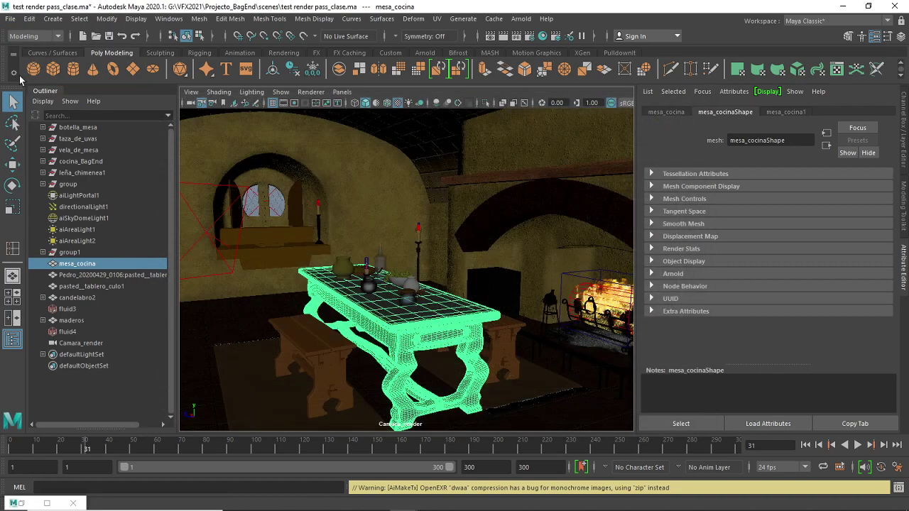
- Save the scene under its current file name
click(9, 19)
click(46, 63)
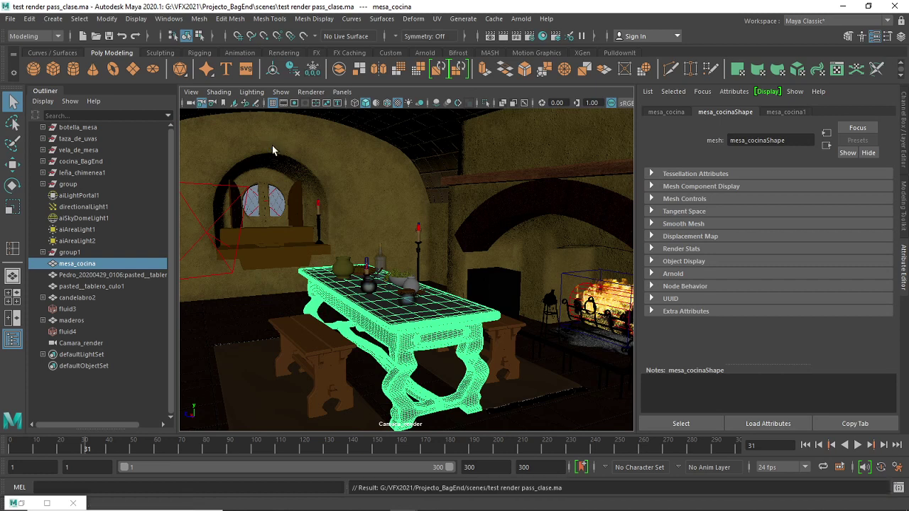
- Switch to the Rendering menu set and open the Render Settings, moved over the viewport
click(59, 37)
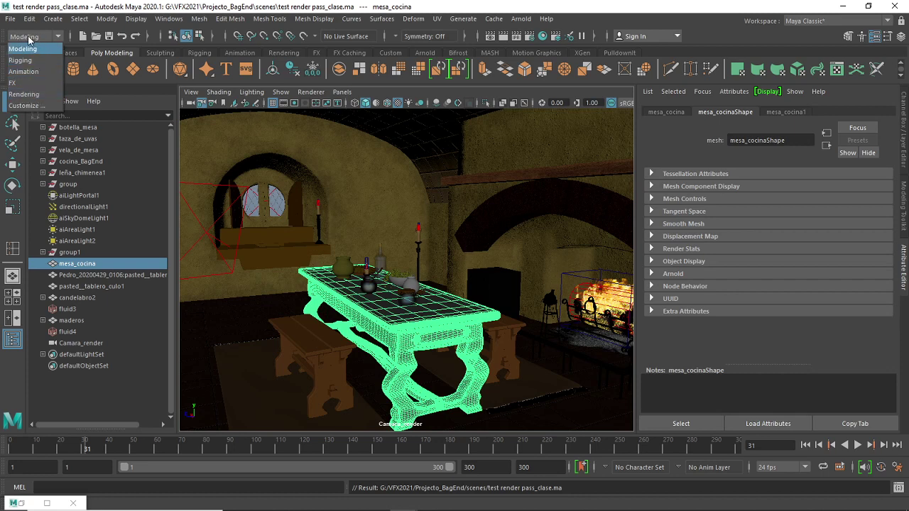
click(23, 94)
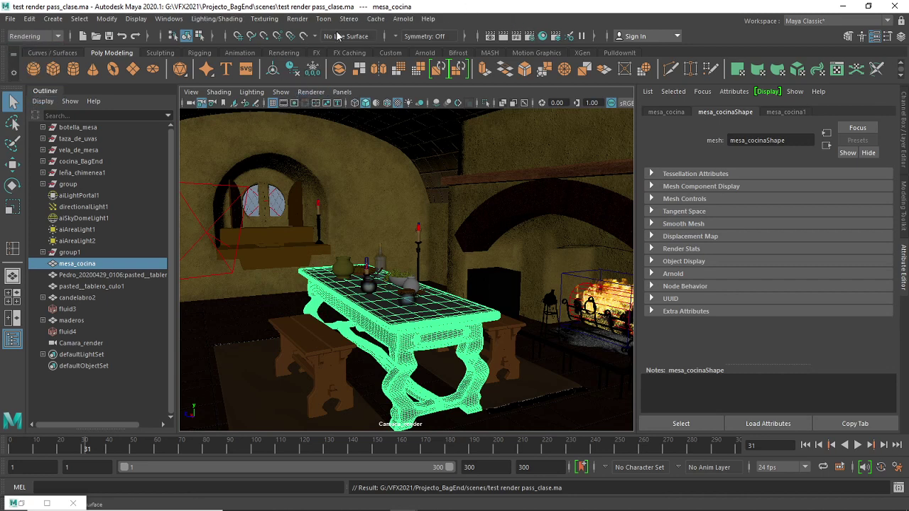
click(530, 37)
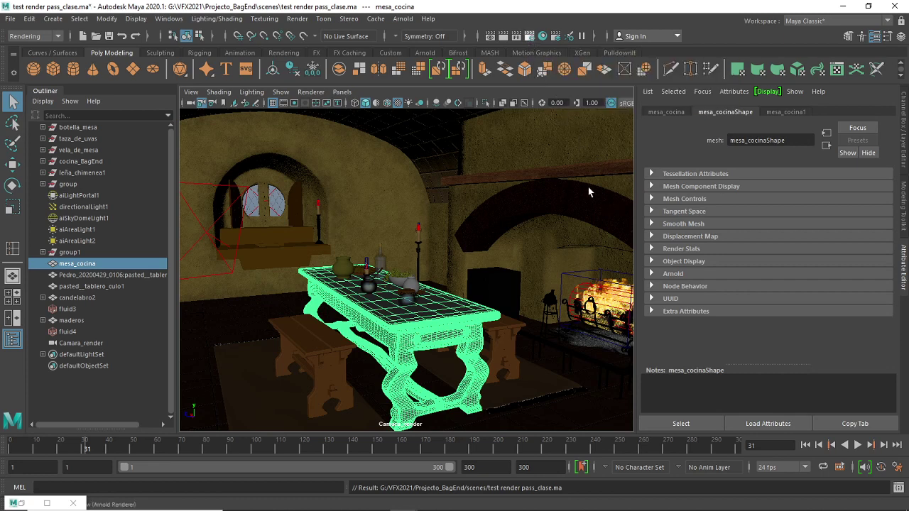
drag(287, 46, 488, 49)
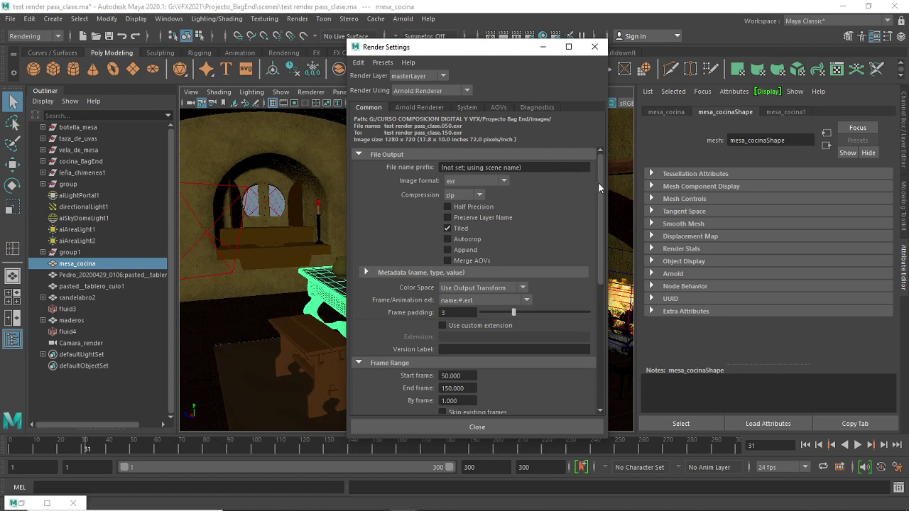
- Examine the image formats available for the Arnold render's file output, keeping exr selected
click(504, 180)
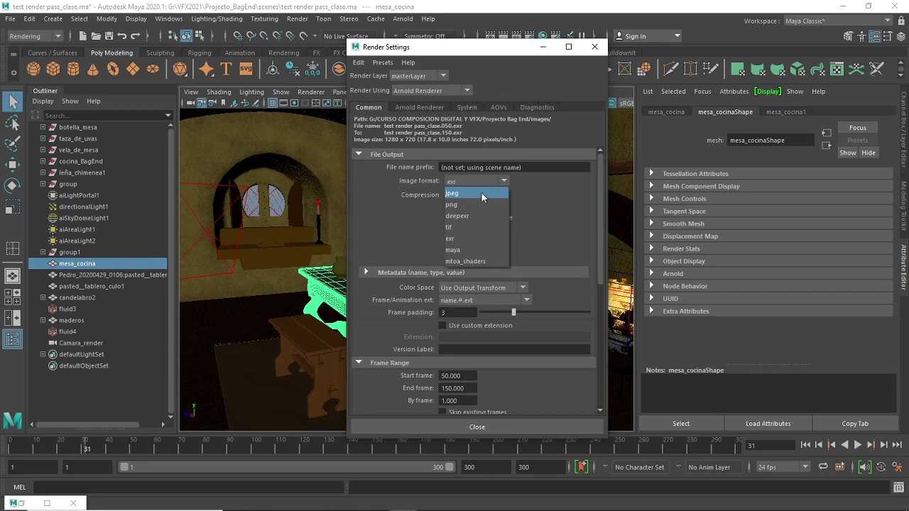
click(450, 238)
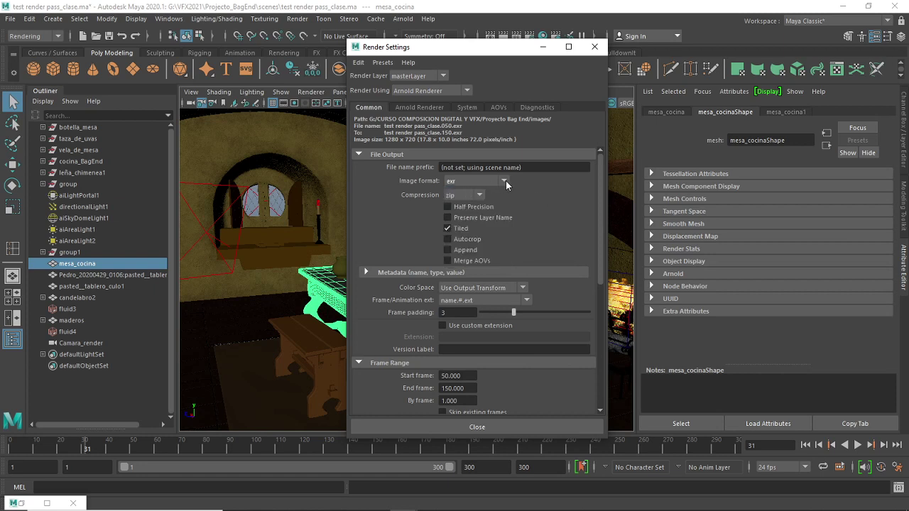
click(505, 181)
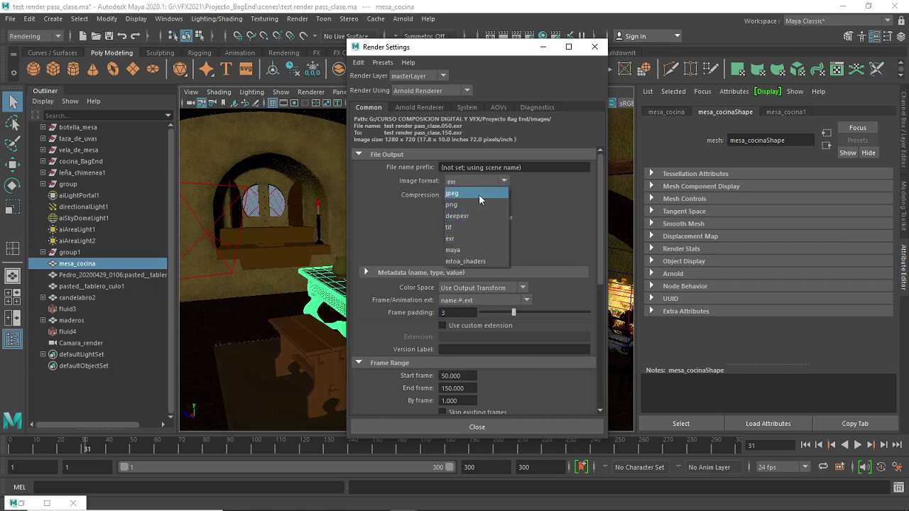
click(493, 182)
click(494, 181)
click(527, 196)
click(497, 182)
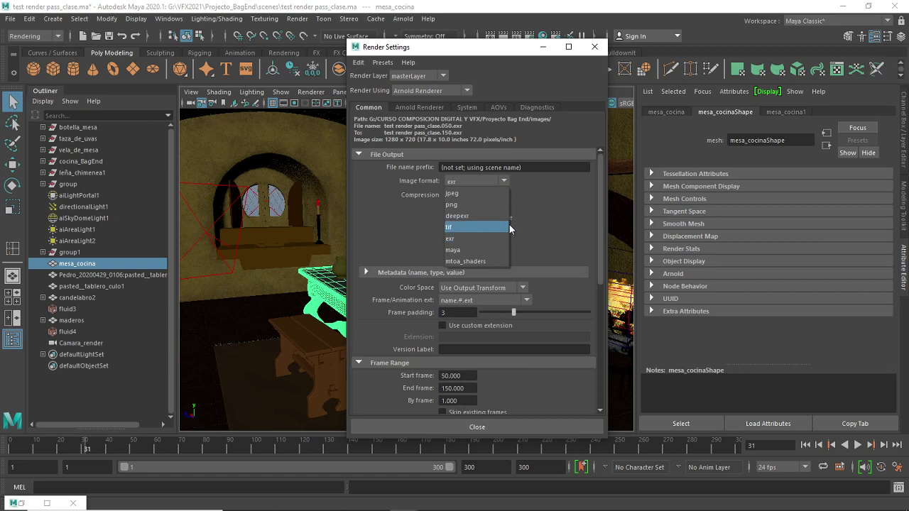
click(510, 225)
click(501, 180)
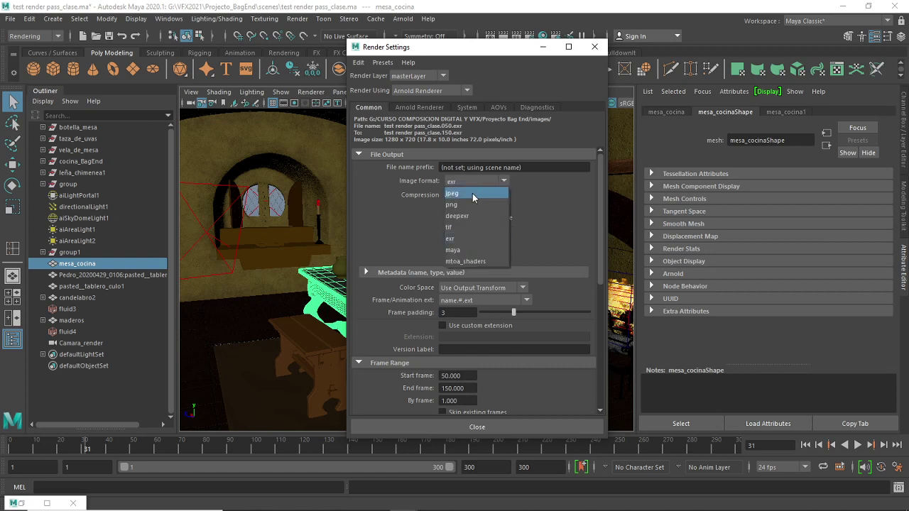
click(495, 238)
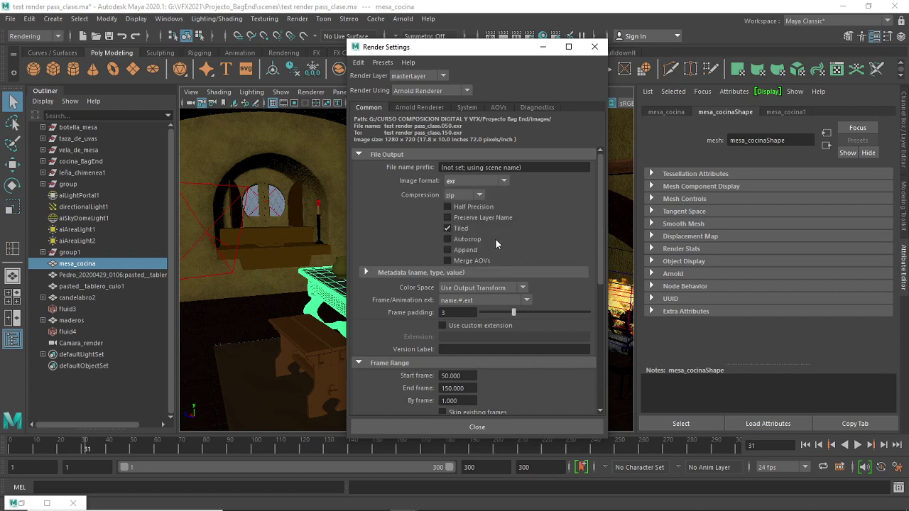
- Try tif as the render image format, examine its bit-depth options, and return the format to exr
click(492, 182)
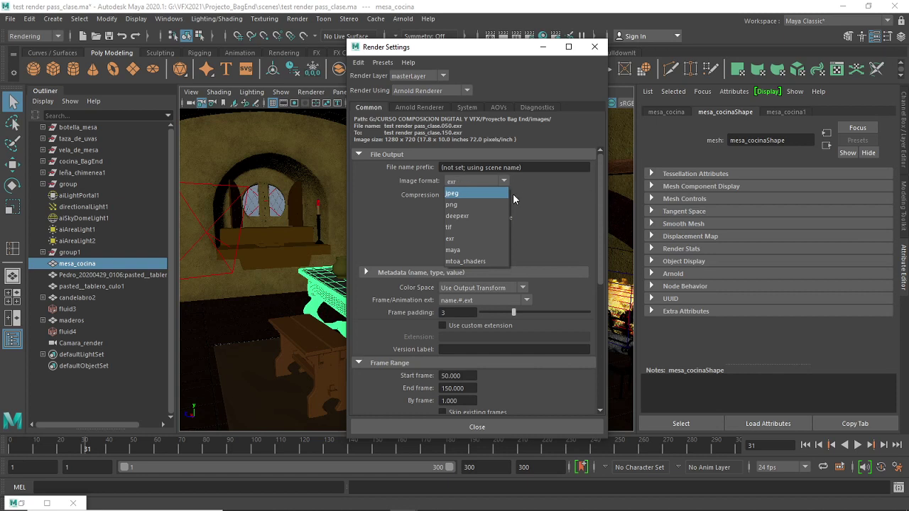
click(455, 227)
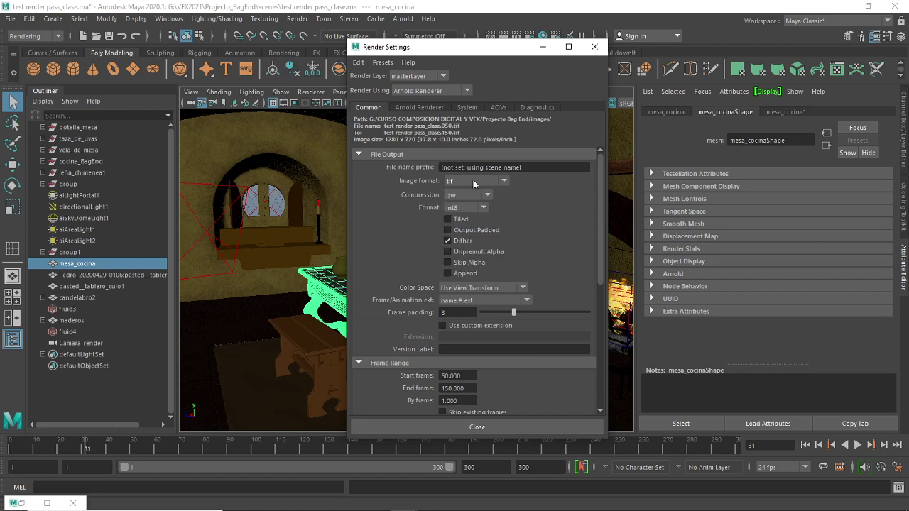
click(483, 207)
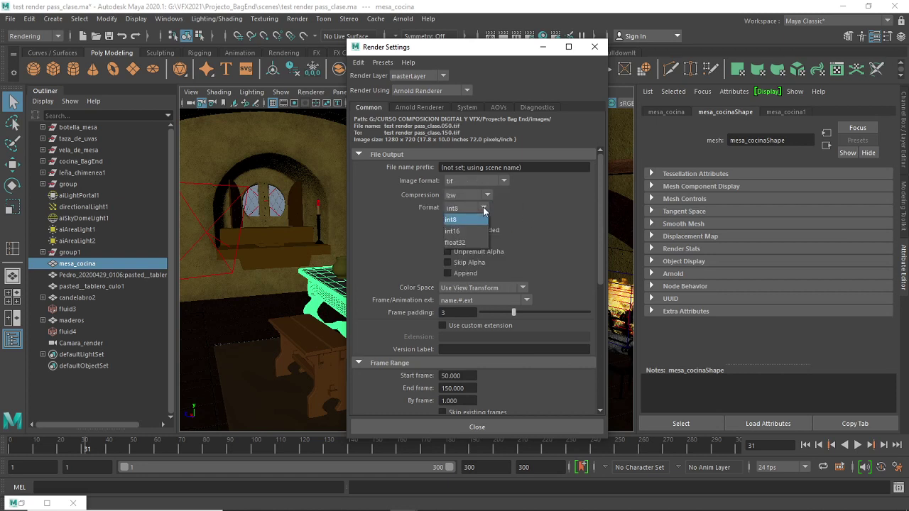
click(481, 205)
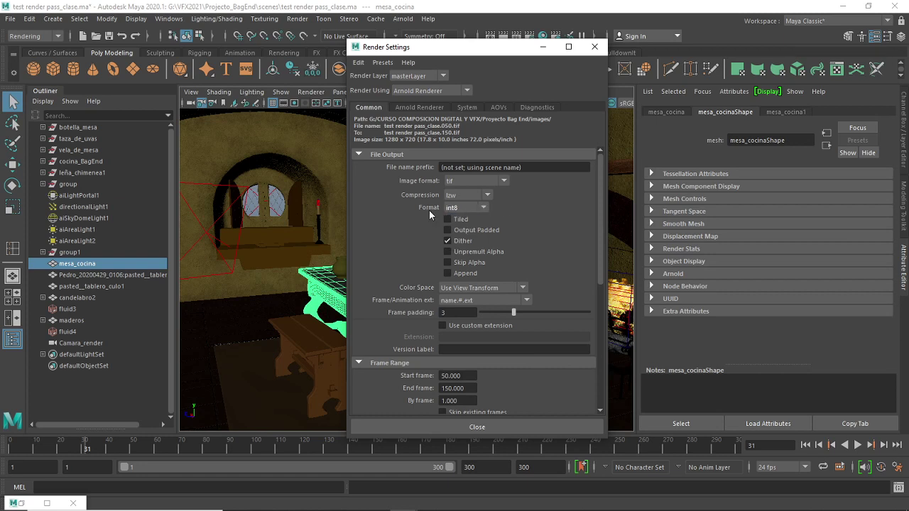
click(476, 208)
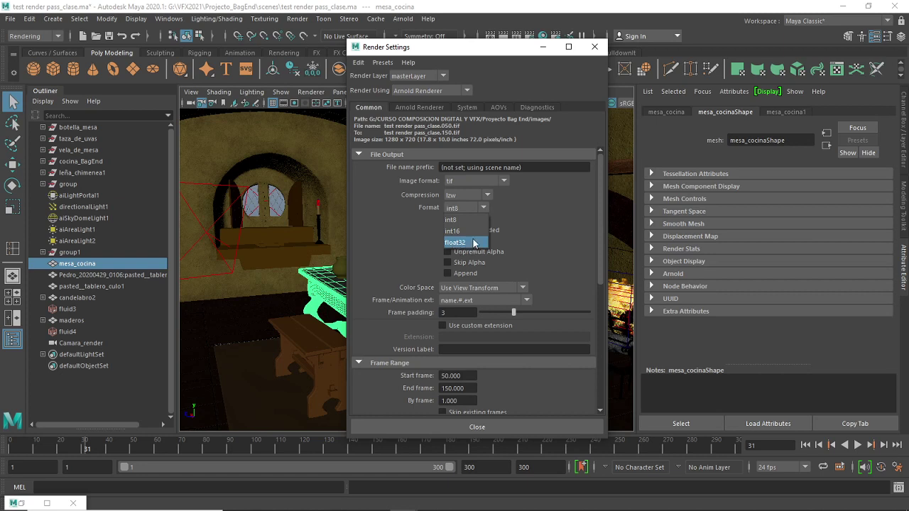
click(472, 211)
click(505, 182)
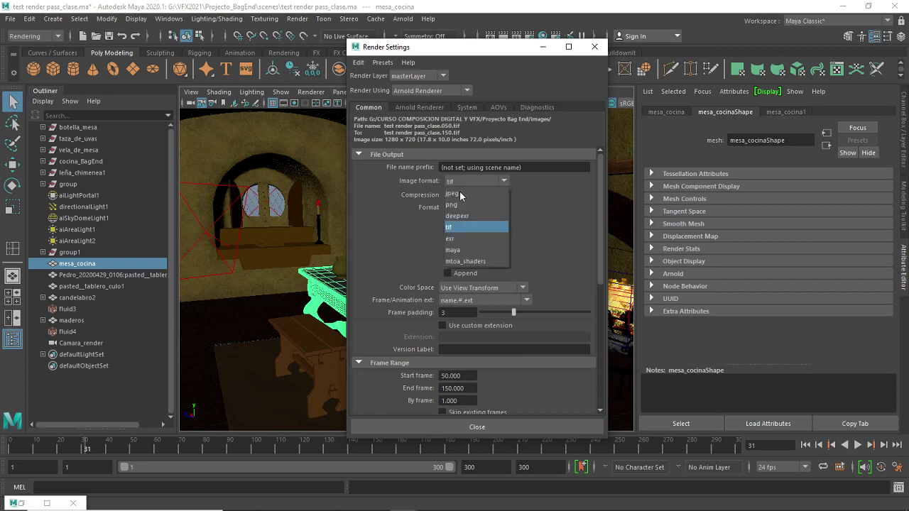
click(465, 238)
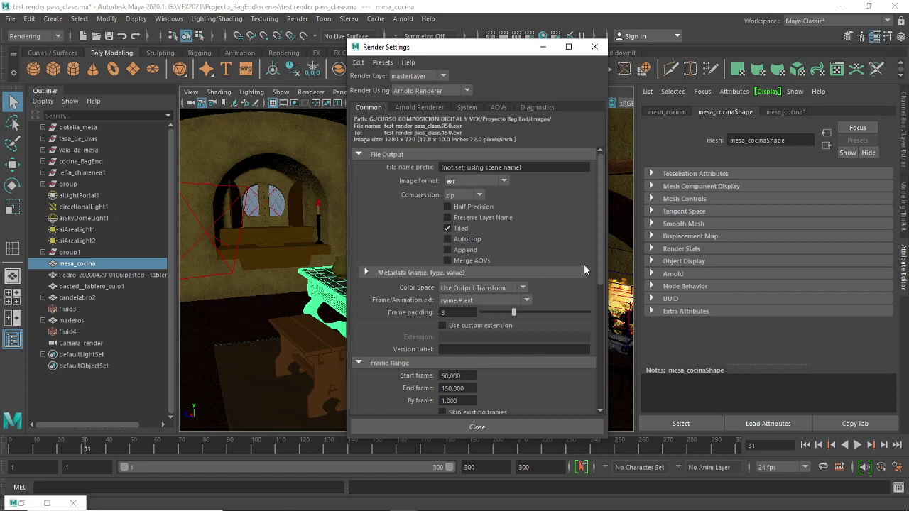
- Review the color space options for the exr file output and set the color space to Raw
scroll(600, 259, down, 3)
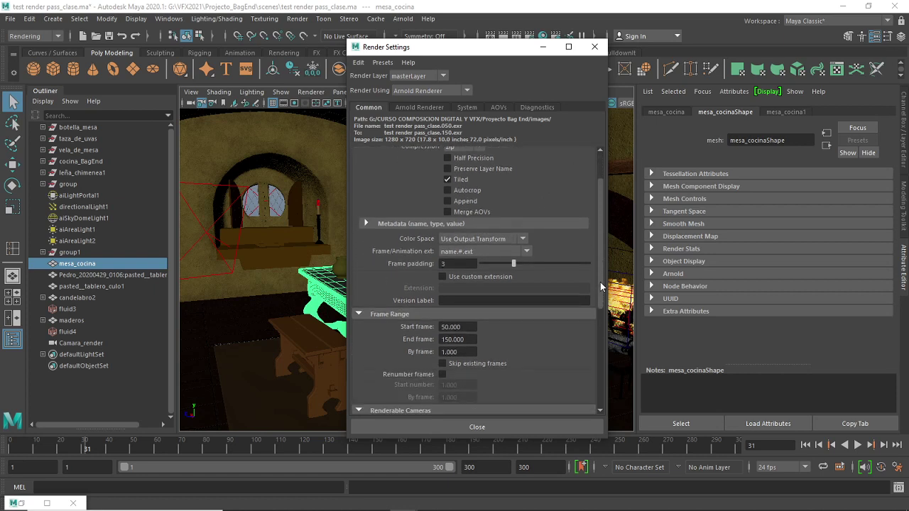
click(523, 237)
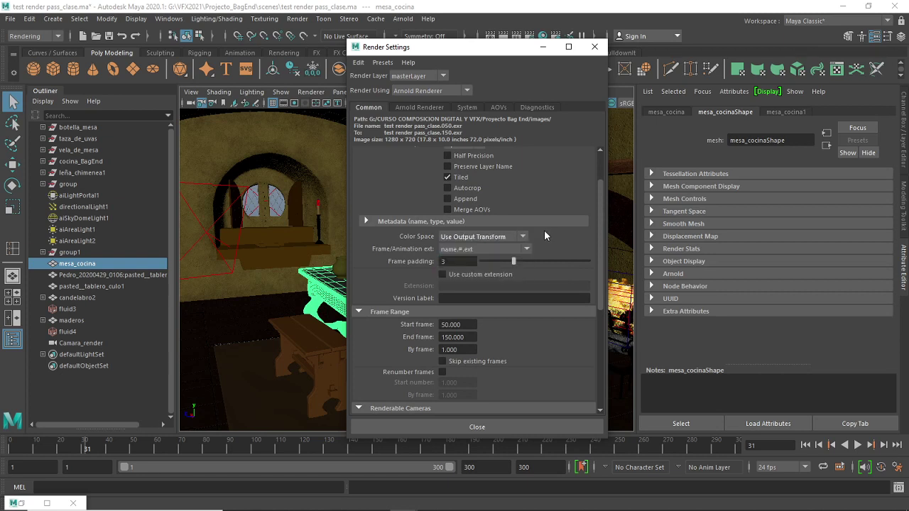
click(524, 237)
click(524, 237)
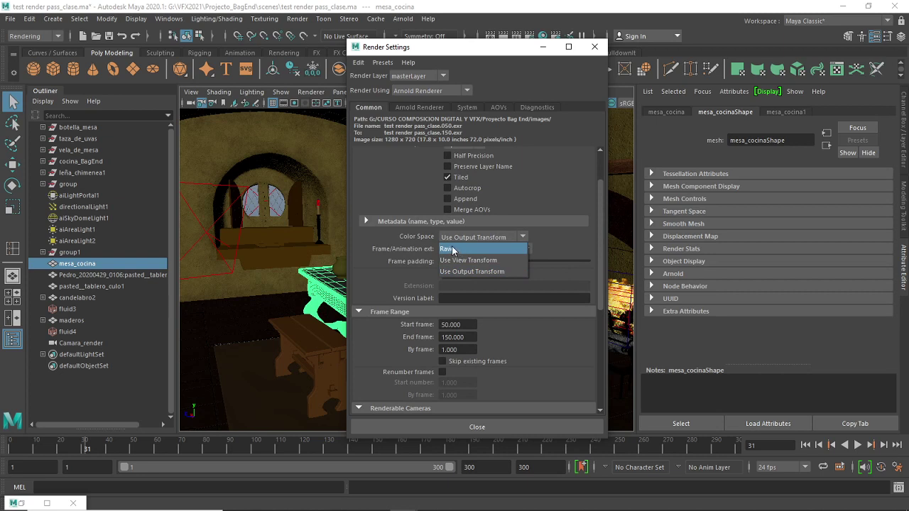
click(556, 235)
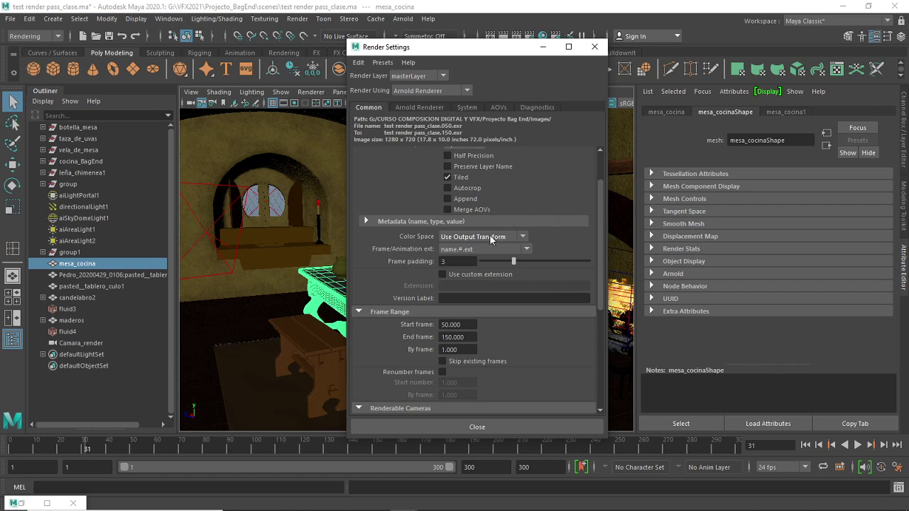
click(522, 237)
click(462, 249)
double_click(453, 261)
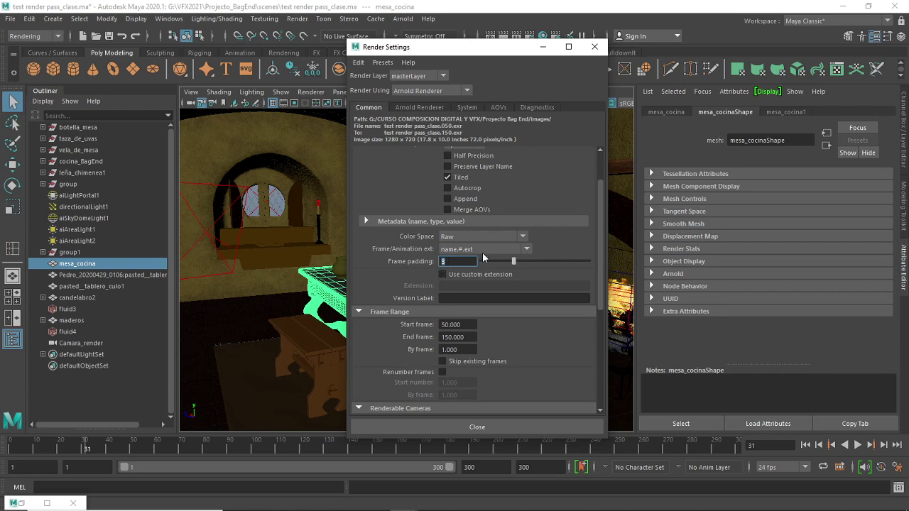
click(445, 261)
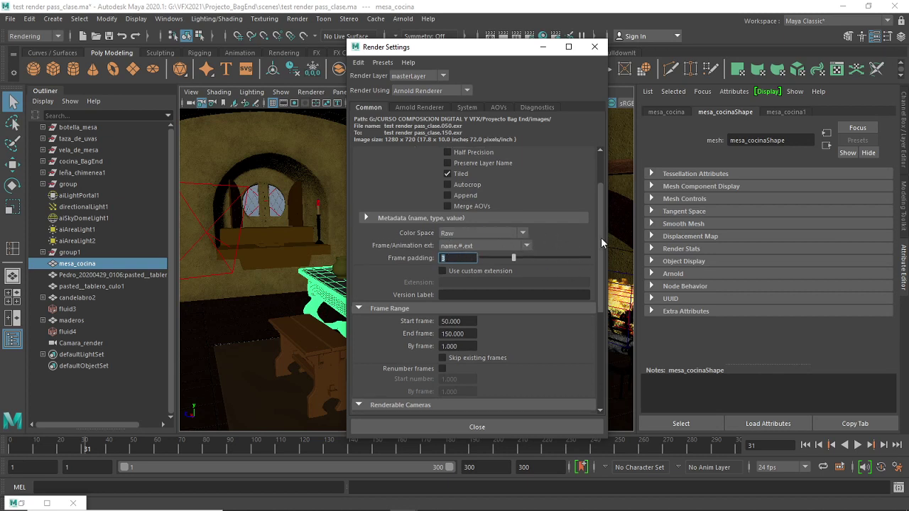
- Limit the render's frame range to a single frame by setting both start and end frame to 31
drag(600, 237, 599, 293)
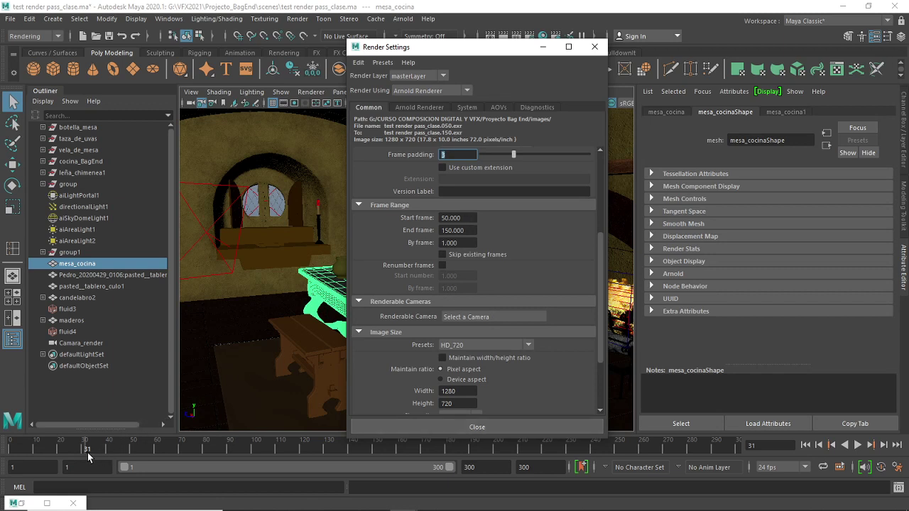
click(454, 217)
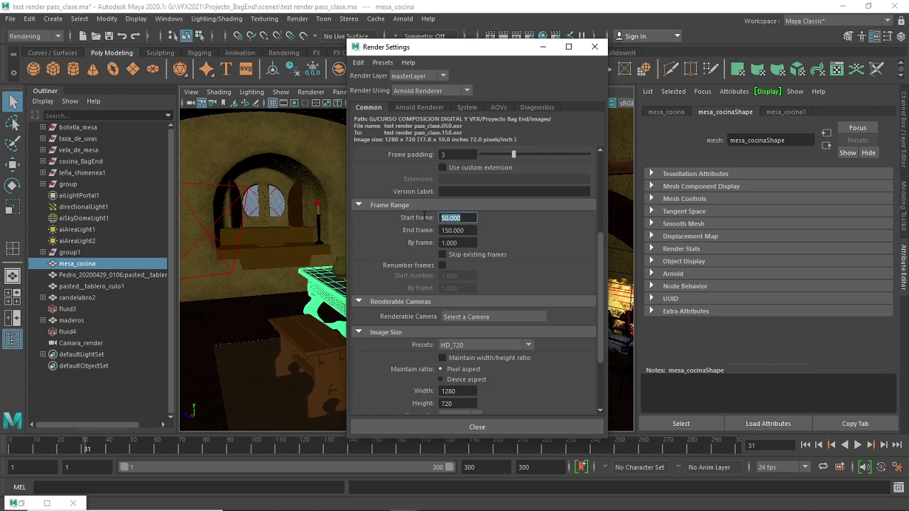
text(31)
key(Tab)
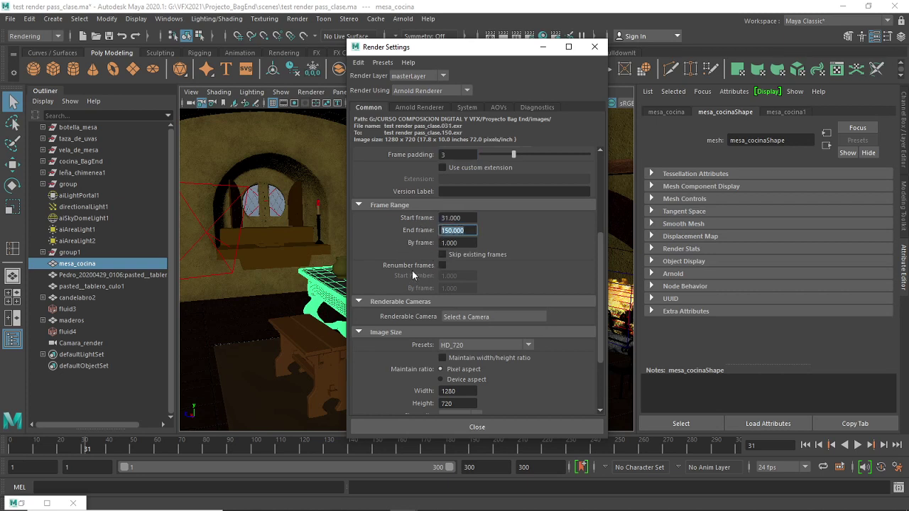
text(2)
click(469, 242)
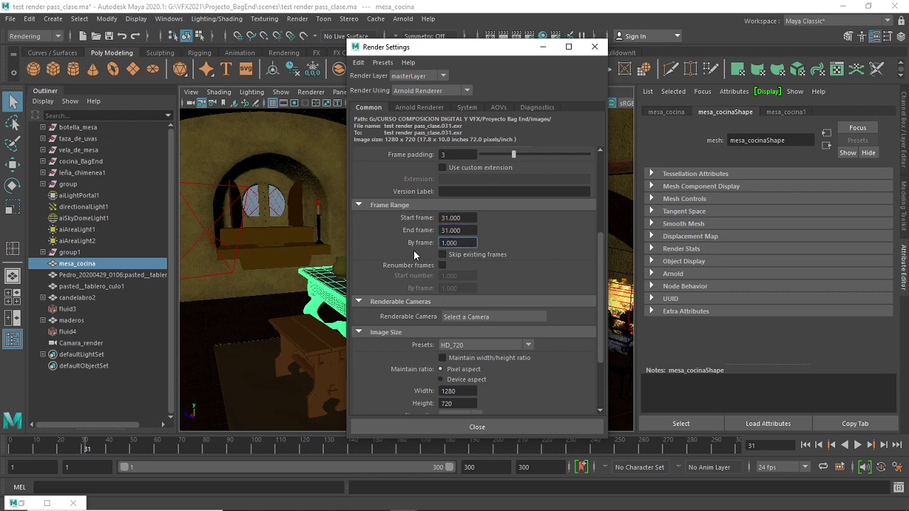
key(ctrl+a)
drag(601, 262, 599, 310)
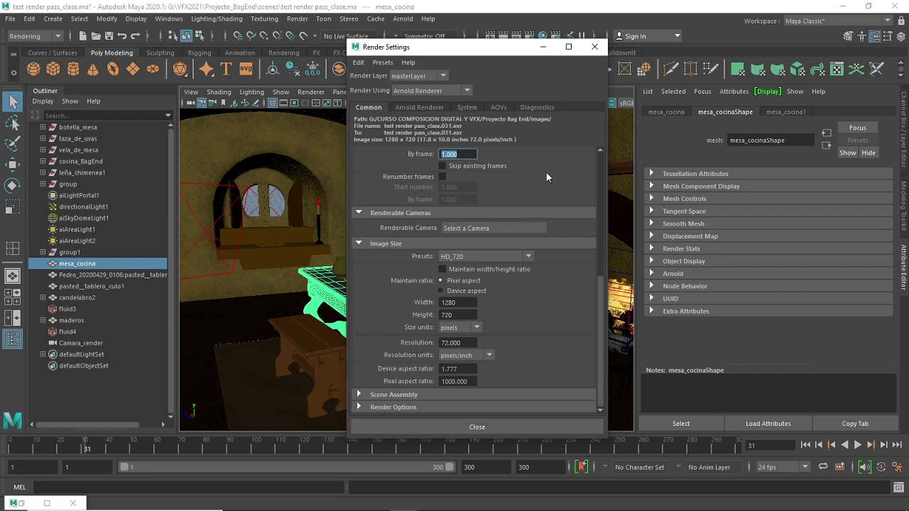
- Set the renderable camera to Camara_render and close the render settings
click(495, 228)
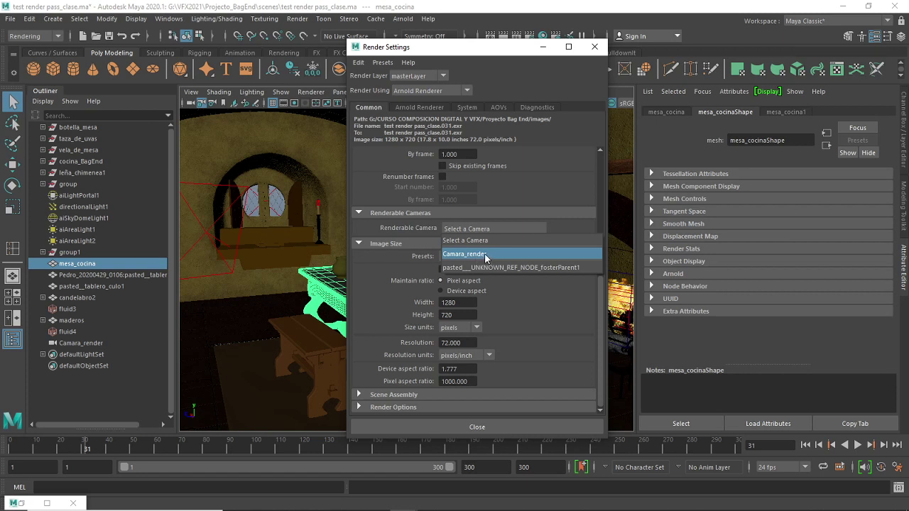
click(484, 254)
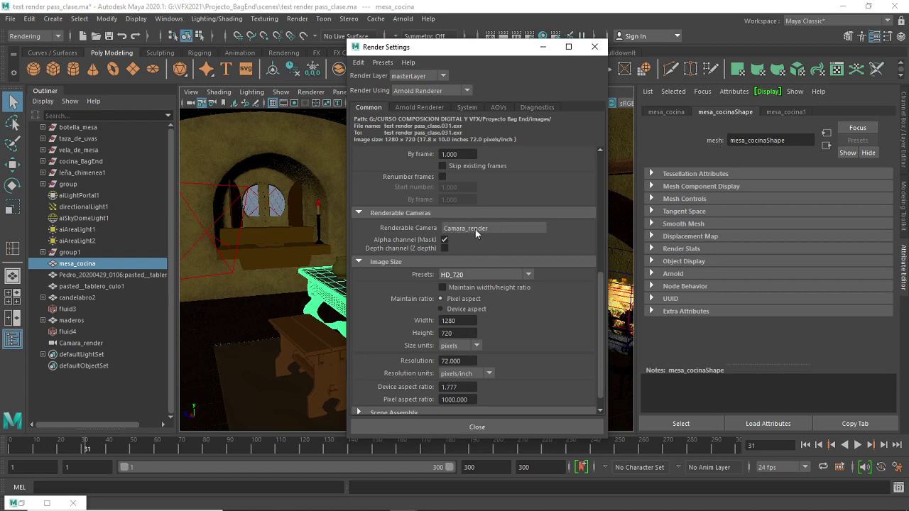
click(595, 47)
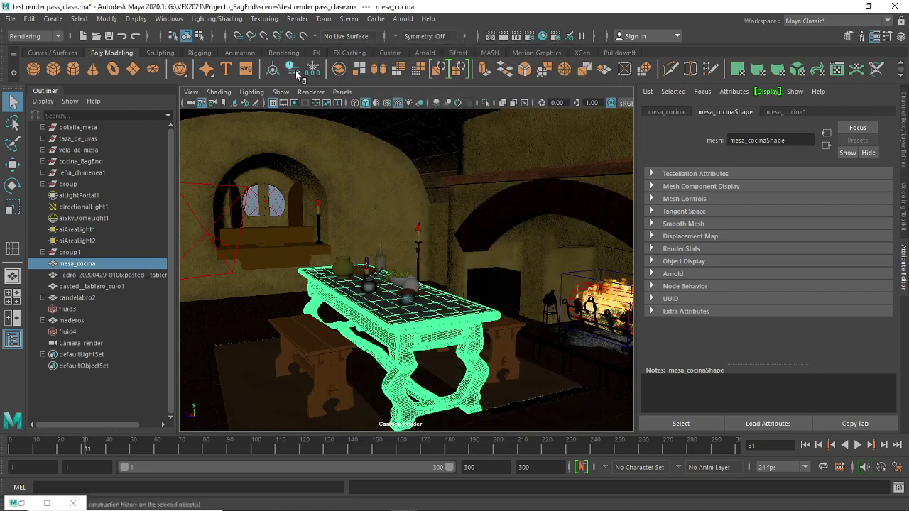
- Create a new perspective camera for the viewport and rename it Camara_renderP2
click(341, 92)
mouse_move(422, 104)
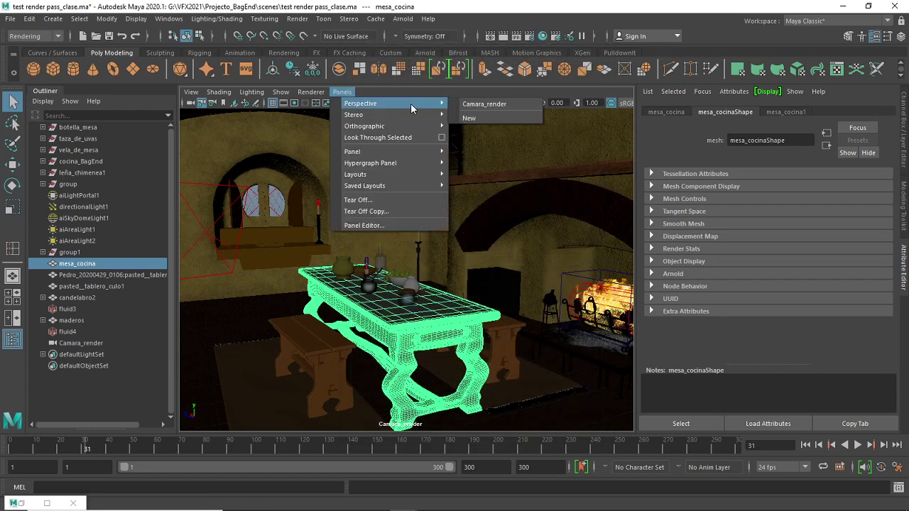
click(475, 120)
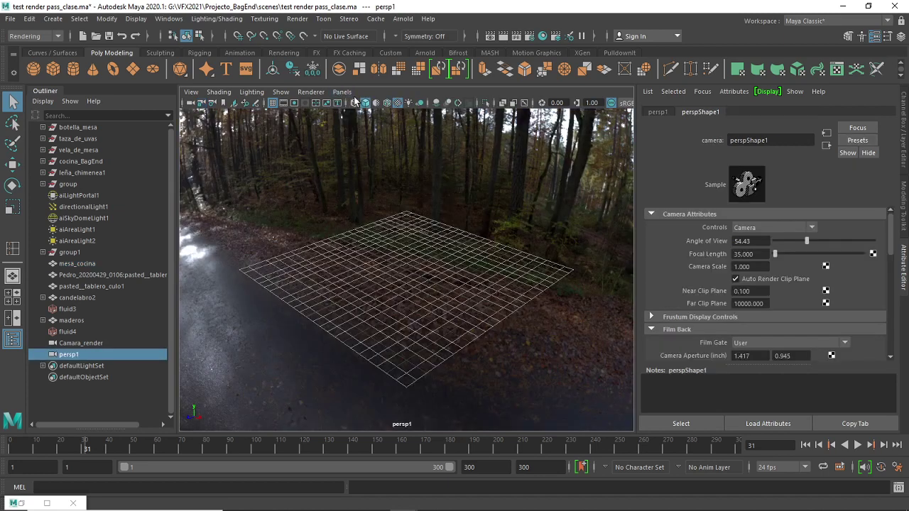
double_click(68, 355)
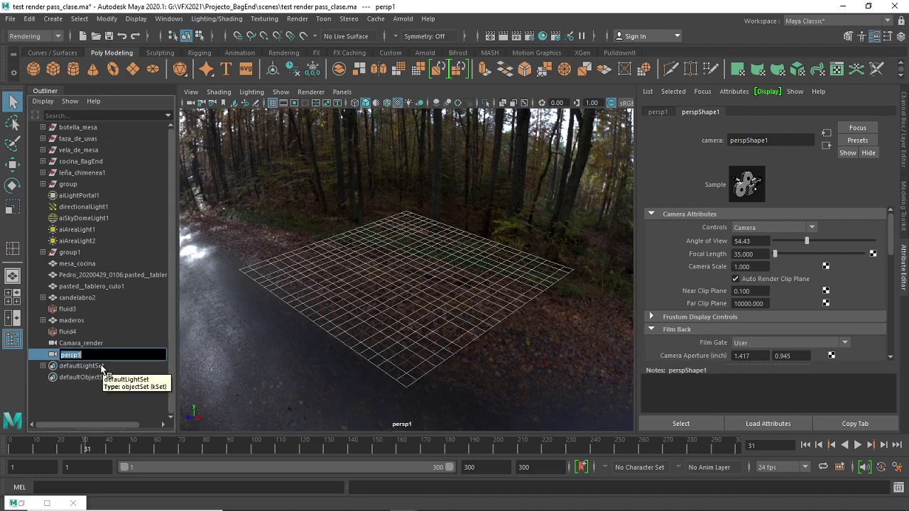
text(Camara_renderP2)
key(Return)
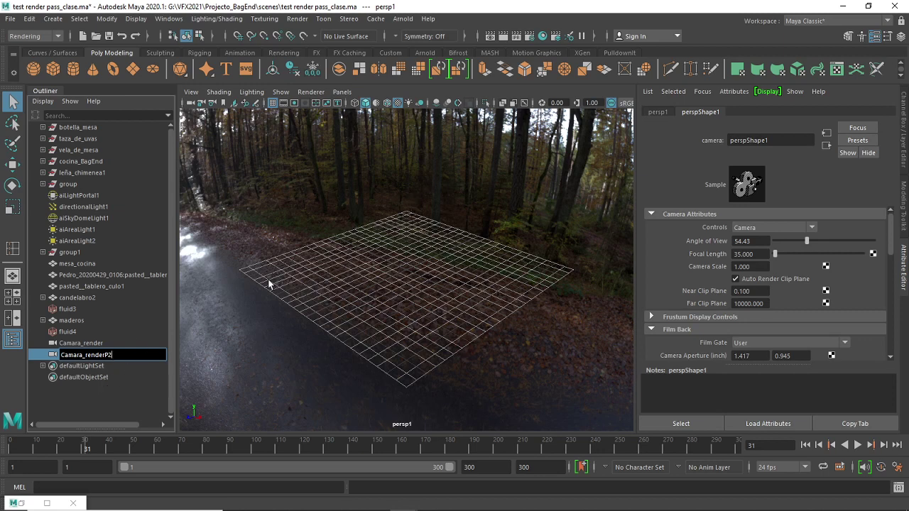
key(Return)
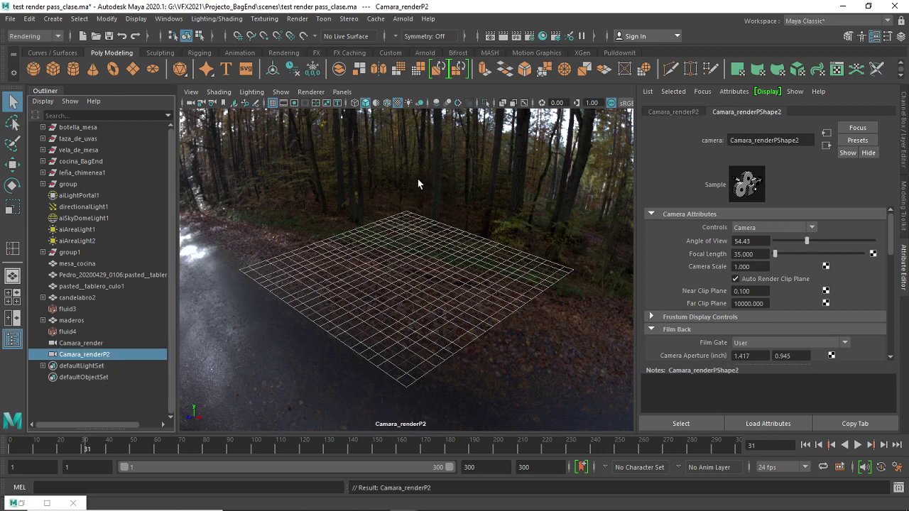
- Frame the mesa_cocina table through Camara_renderP2, facing it with the lit fireplace behind
click(353, 93)
mouse_move(405, 101)
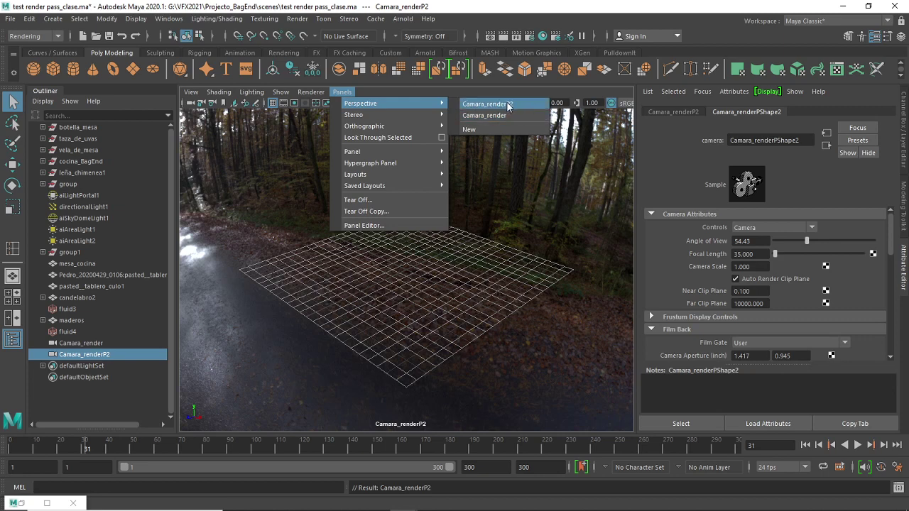
click(74, 267)
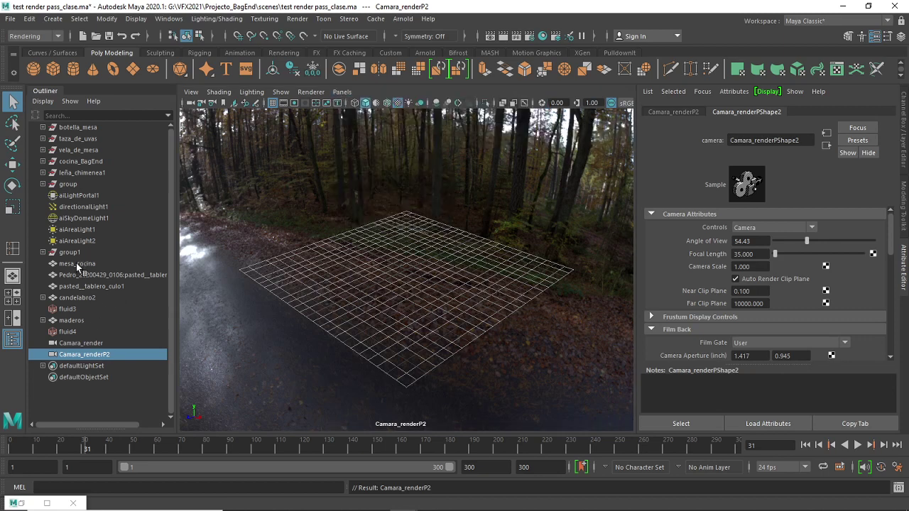
click(77, 264)
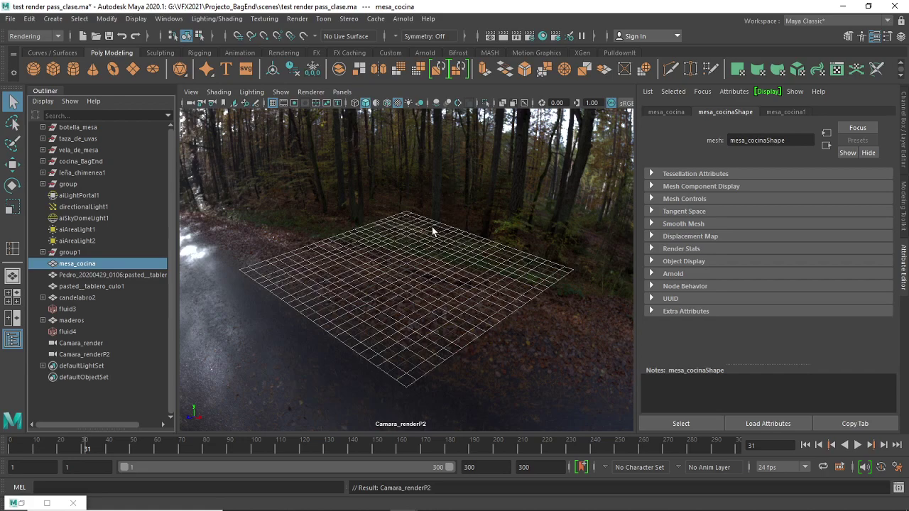
key(f)
scroll(430, 260, down, 10)
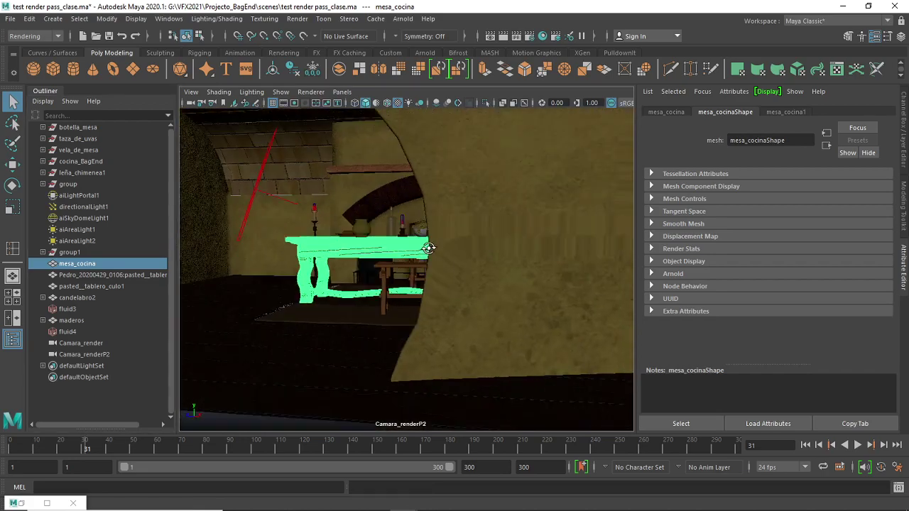
alt+drag(469, 256, 434, 268)
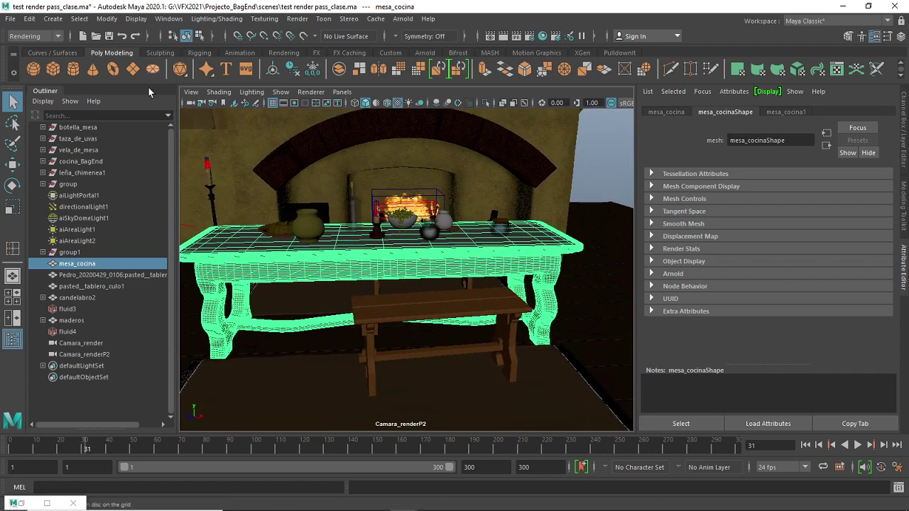
- Set the angle of view of Camara_renderP2 to 60
click(190, 103)
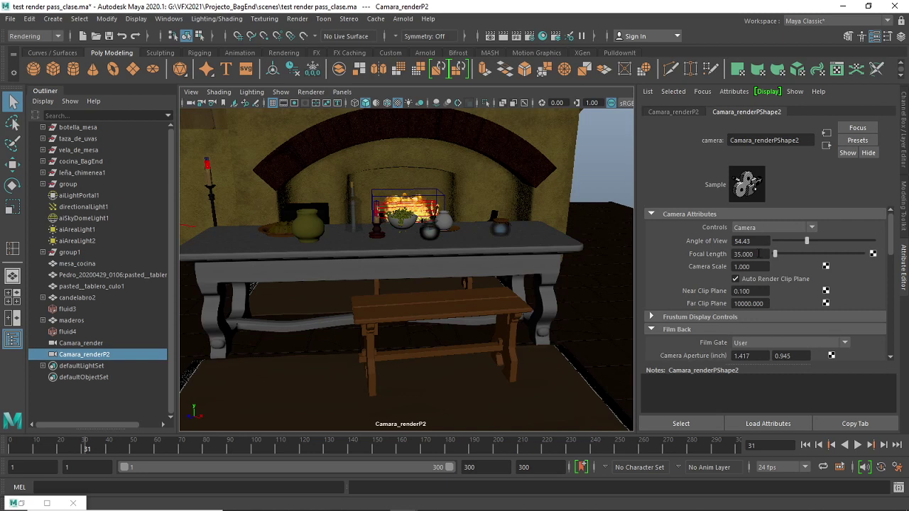
double_click(756, 242)
text(60)
key(Return)
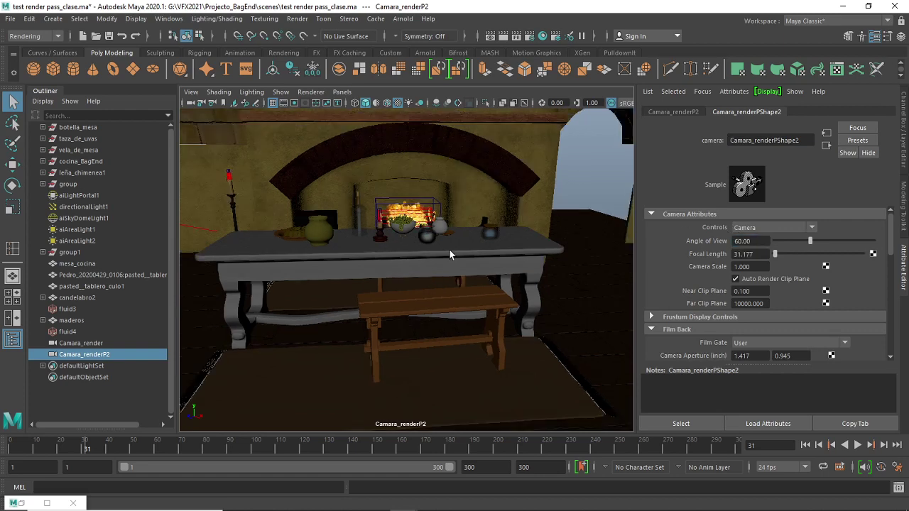
- Reframe Camara_renderP2 to an angled view of the table, bench and fireplace, and bookmark the view
alt+right_drag(449, 249, 485, 257)
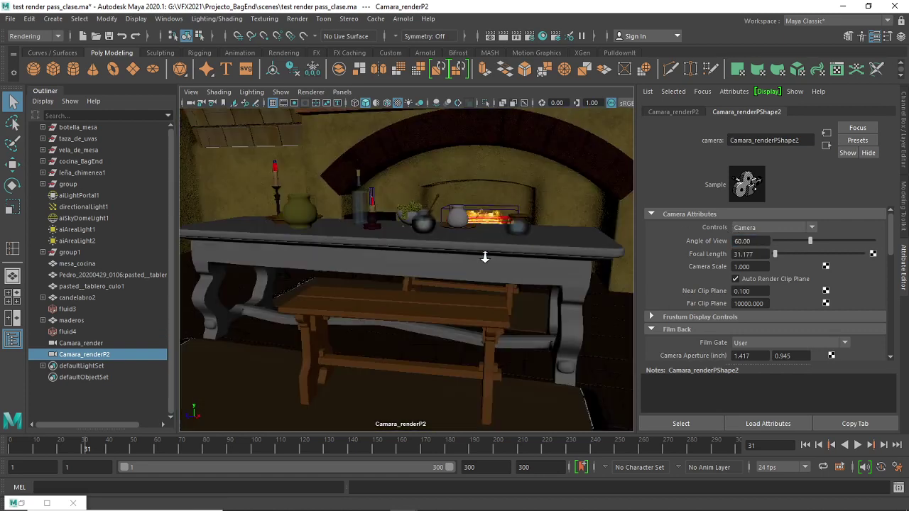
alt+drag(481, 276, 461, 278)
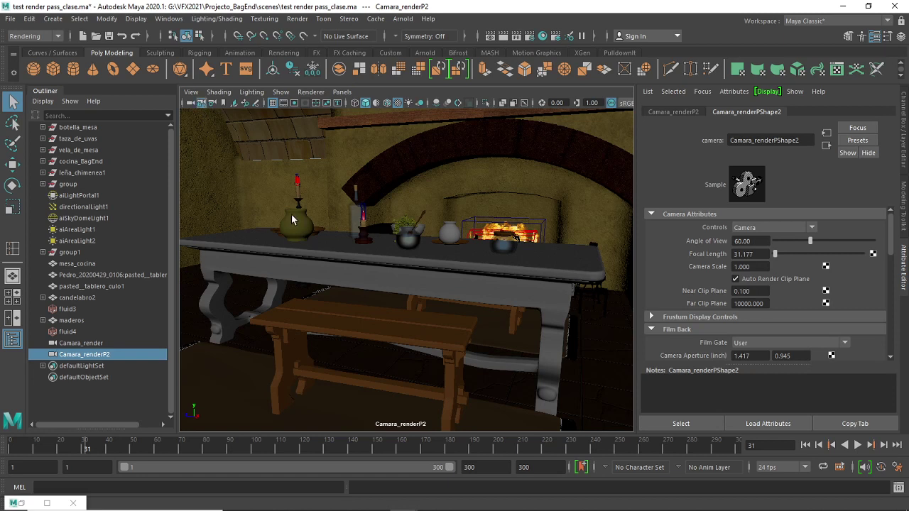
click(222, 102)
- Add Camara_renderP2 as a second renderable camera in the render settings alongside Camara_render
click(530, 36)
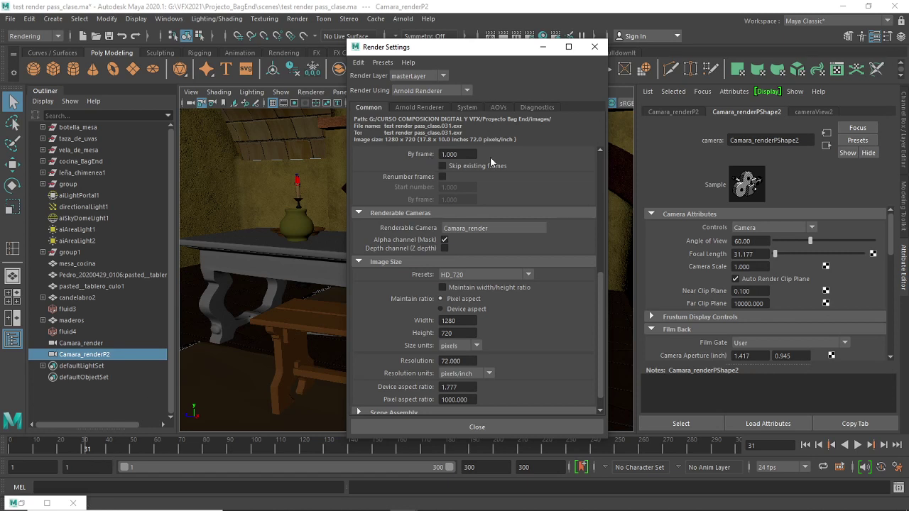
click(523, 230)
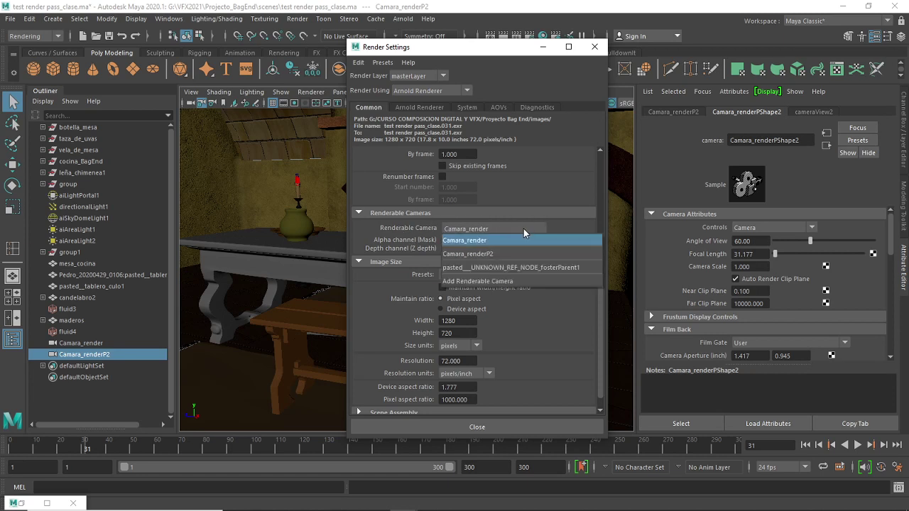
click(490, 283)
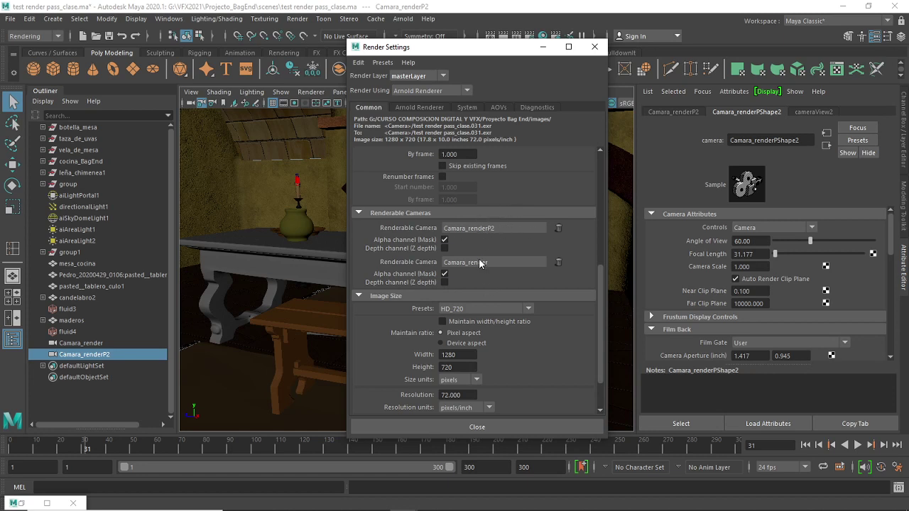
- Check the camera choices offered for each of the two renderable cameras without changing them
click(517, 224)
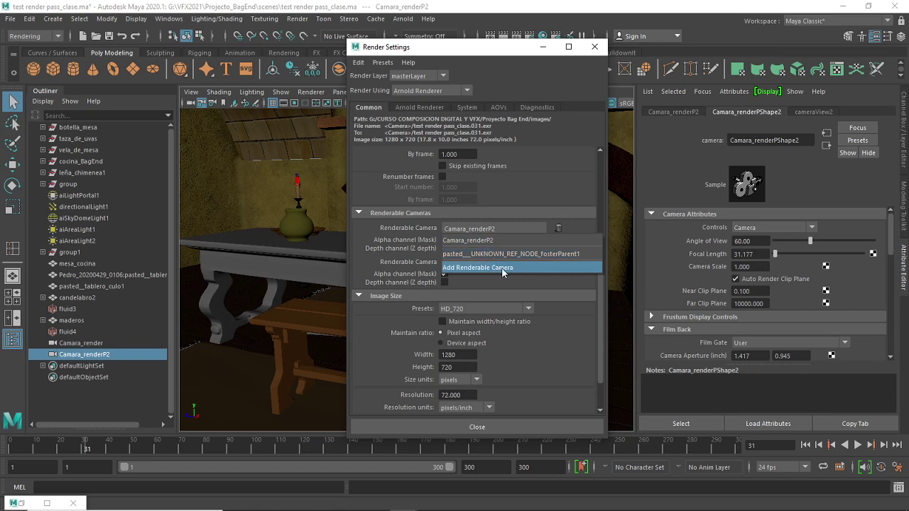
click(509, 226)
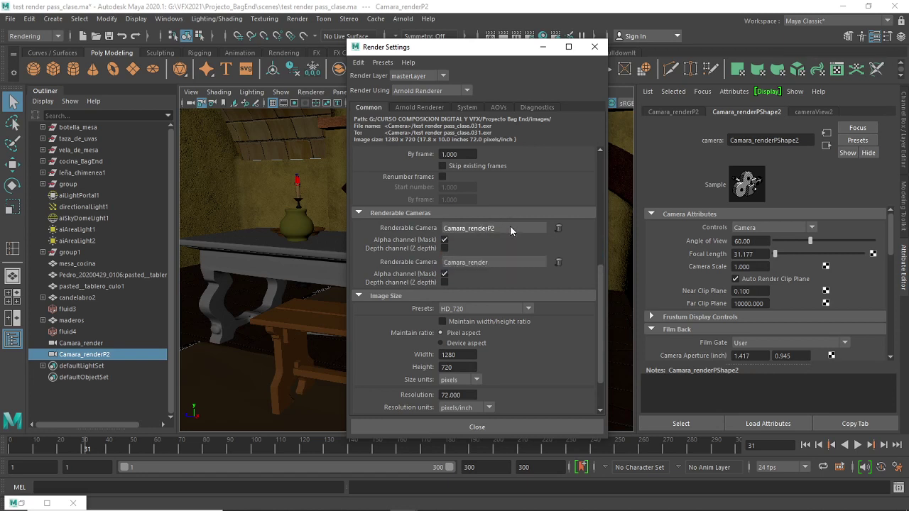
click(488, 262)
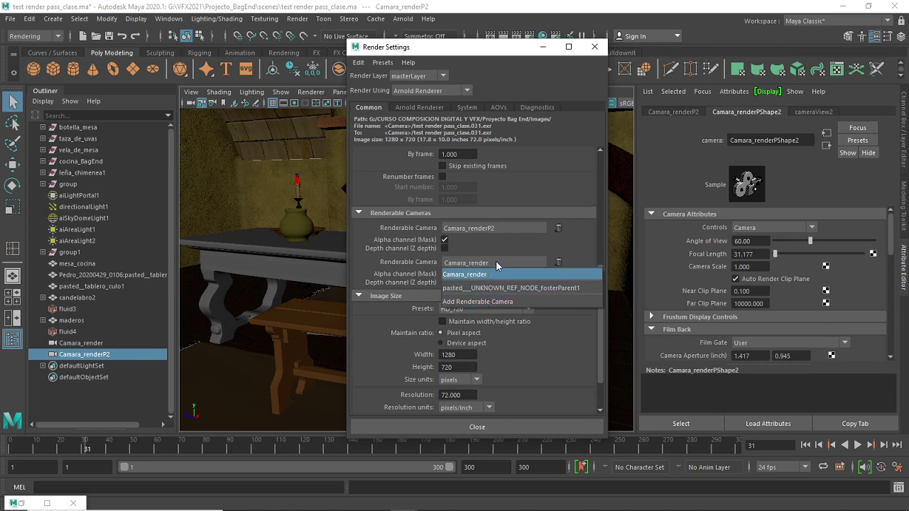
click(504, 246)
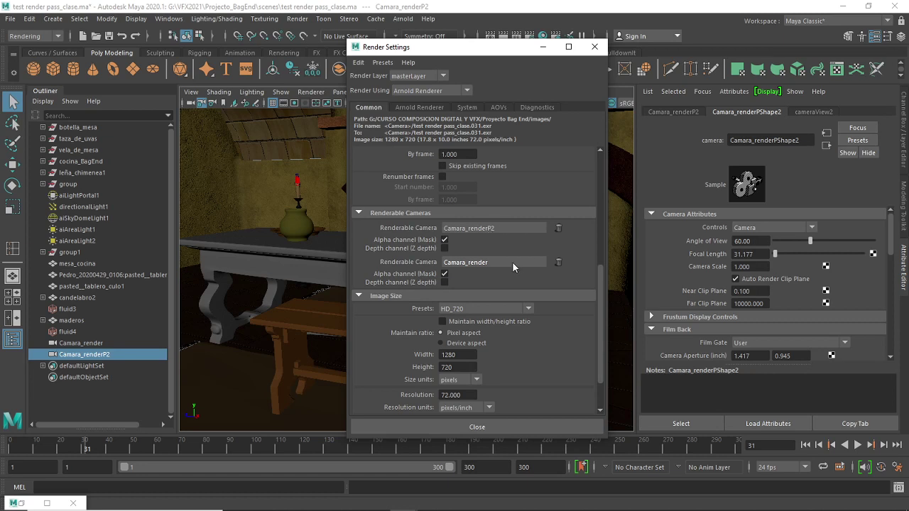
- Remove Camara_render from the renderable cameras, add it back, and remove it again
click(558, 262)
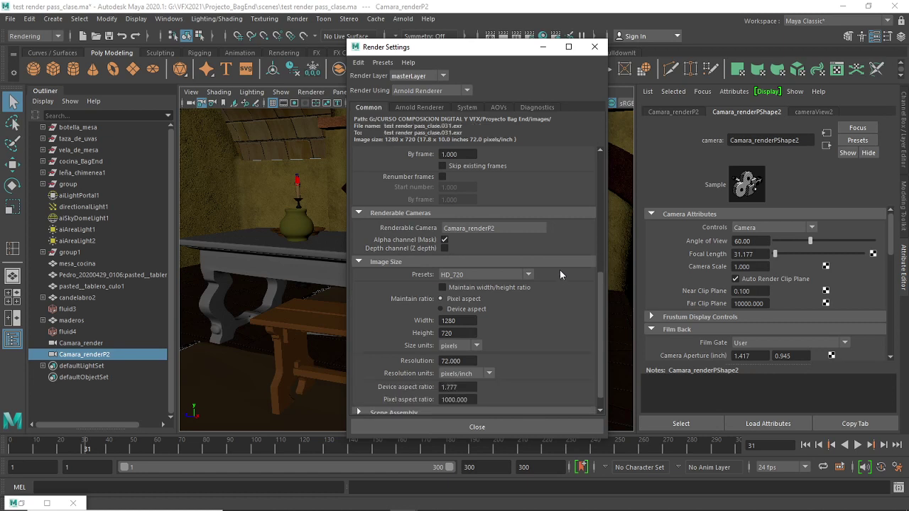
click(523, 228)
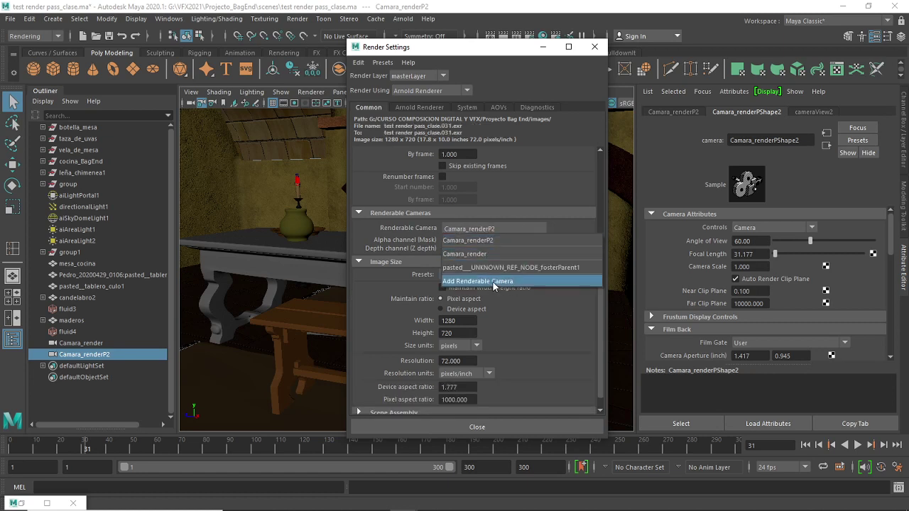
click(495, 280)
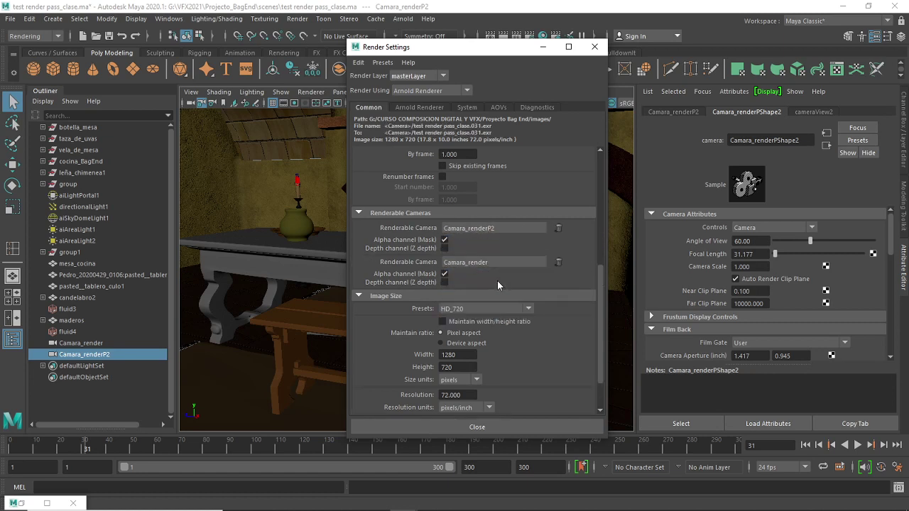
click(558, 261)
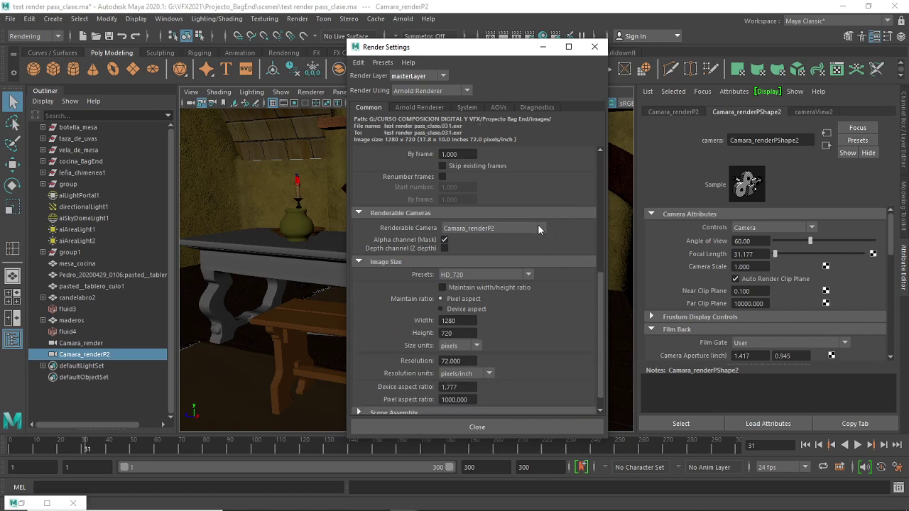
- Switch the renderable camera to Camara_render, add Camara_renderP2 as a second one, and remove Camara_renderP2 again
click(538, 226)
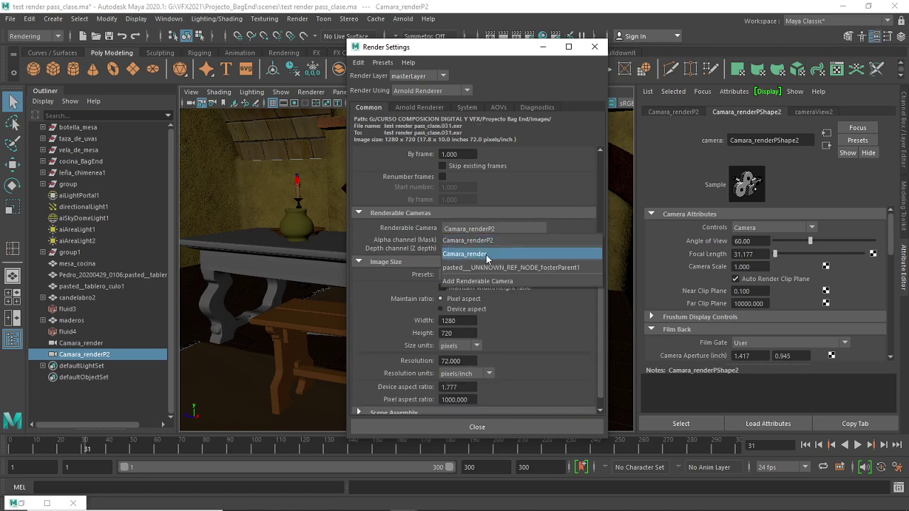
click(484, 254)
click(518, 227)
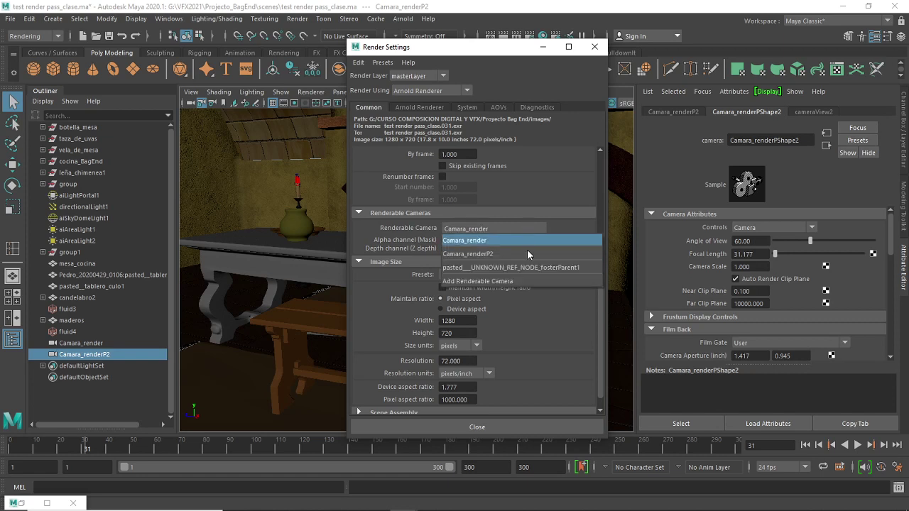
click(496, 281)
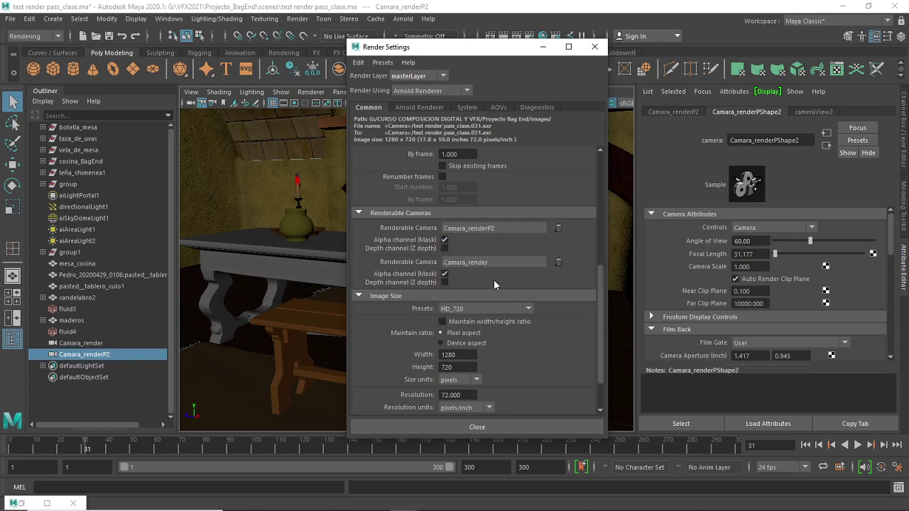
click(558, 228)
- Set the renderable camera to Camara_renderP2 and add Camara_render as the second renderable camera
click(505, 228)
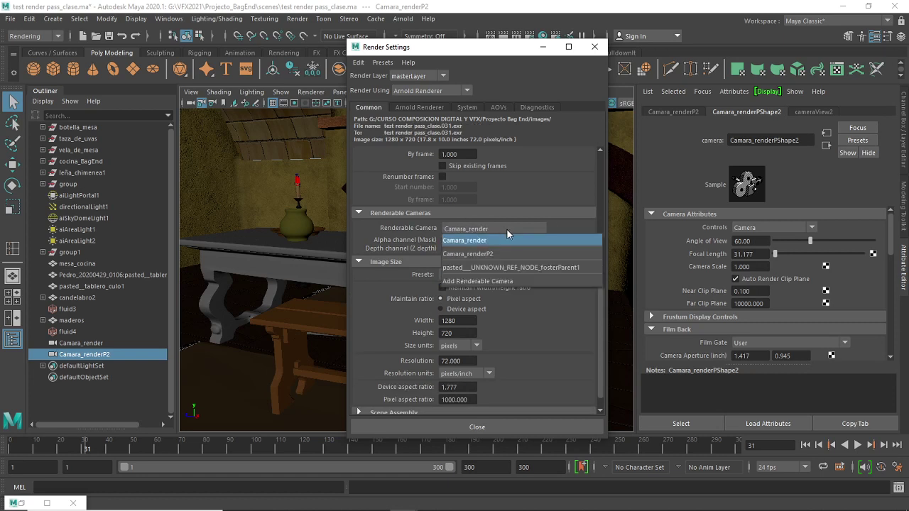
click(498, 254)
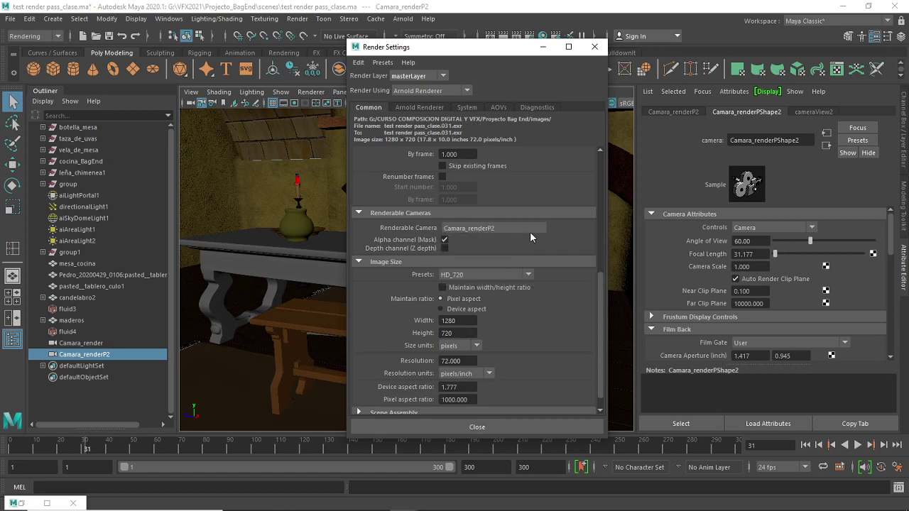
click(530, 232)
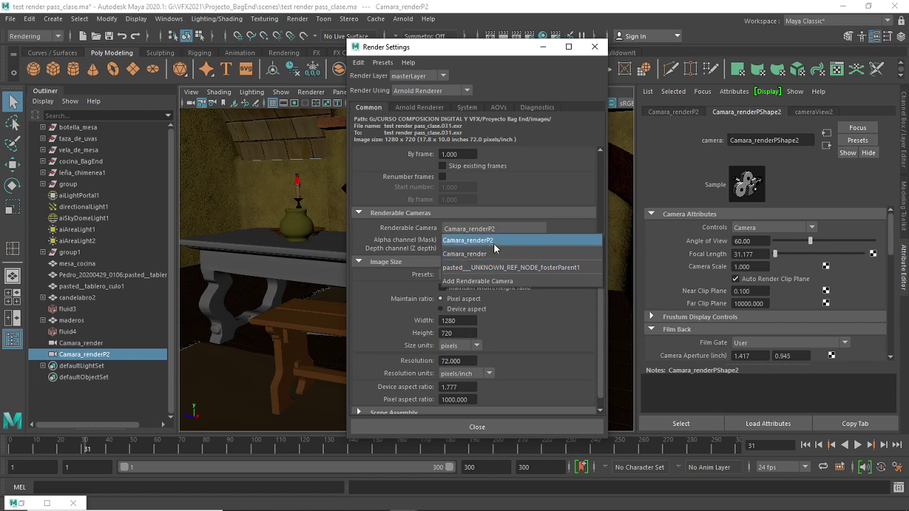
click(490, 282)
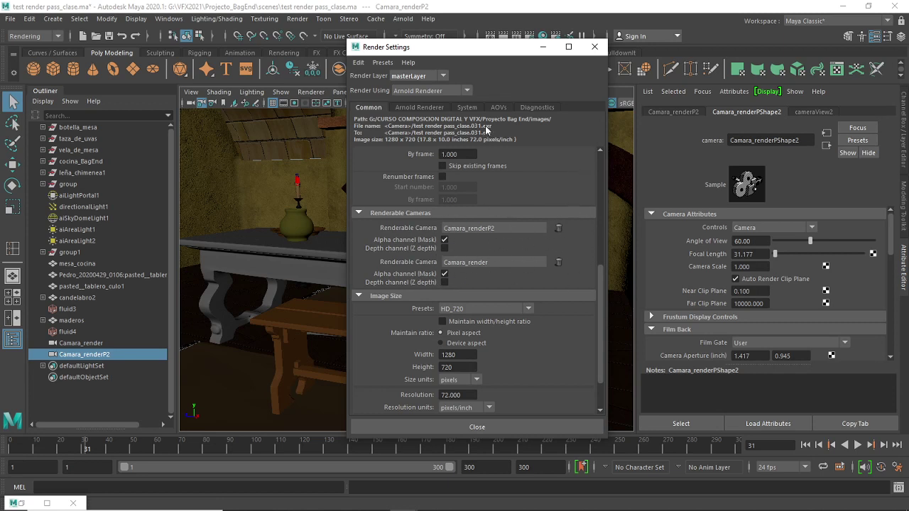
- Enable the depth channel (Z depth) for both renderable cameras and check the image size presets, keeping HD_720
click(445, 249)
click(444, 283)
drag(600, 285, 600, 303)
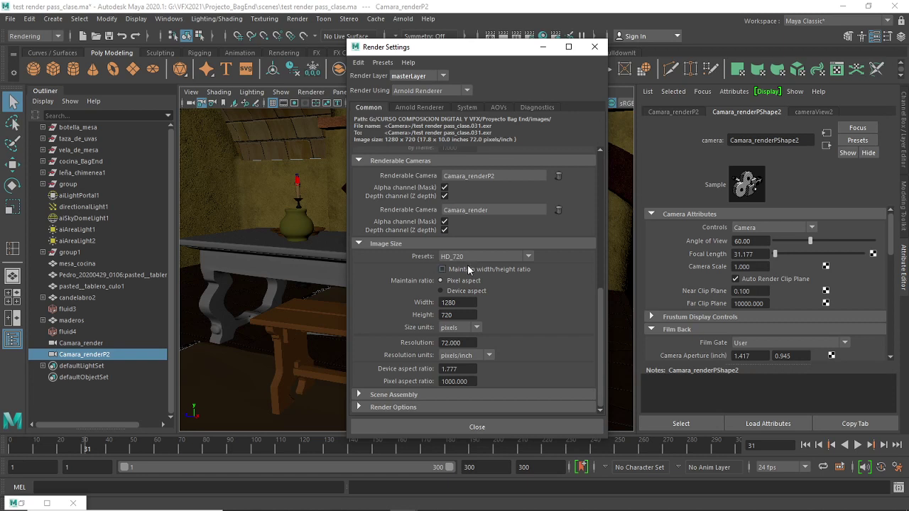
click(527, 256)
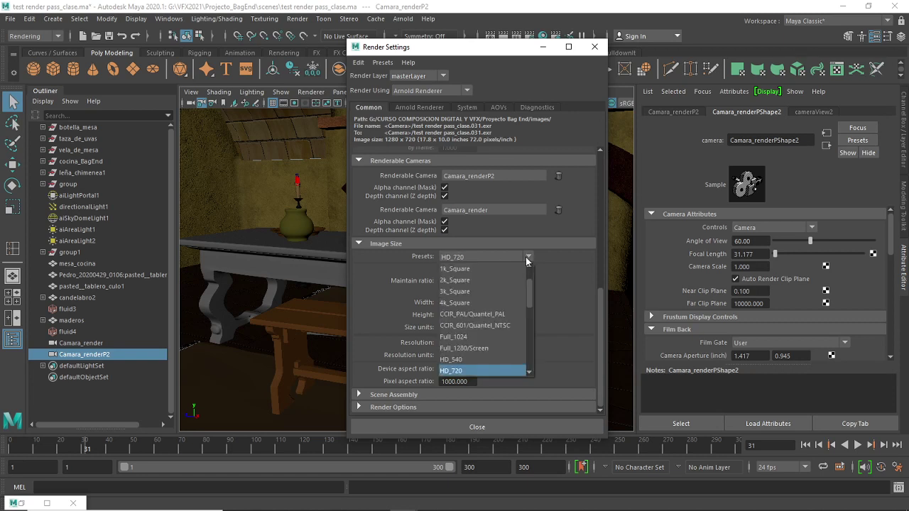
mouse_move(531, 288)
mouse_down()
mouse_move(530, 321)
mouse_move(531, 304)
mouse_up()
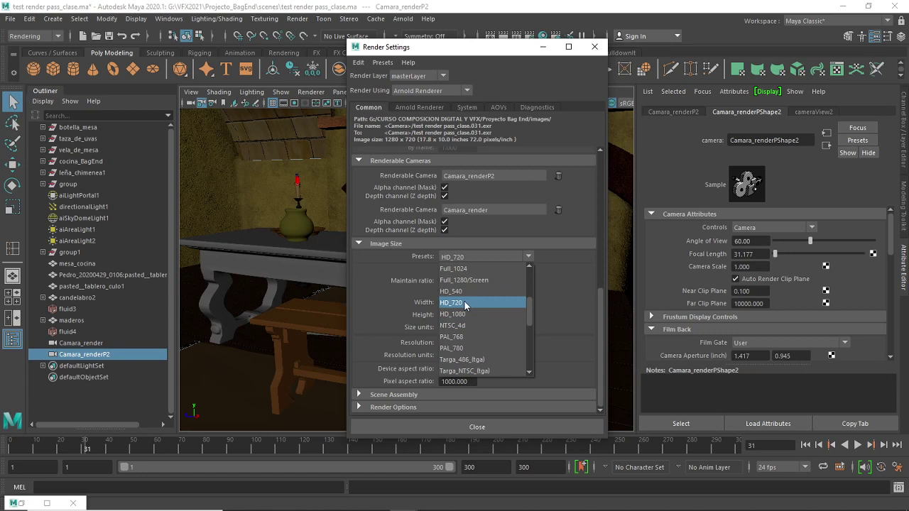
click(600, 303)
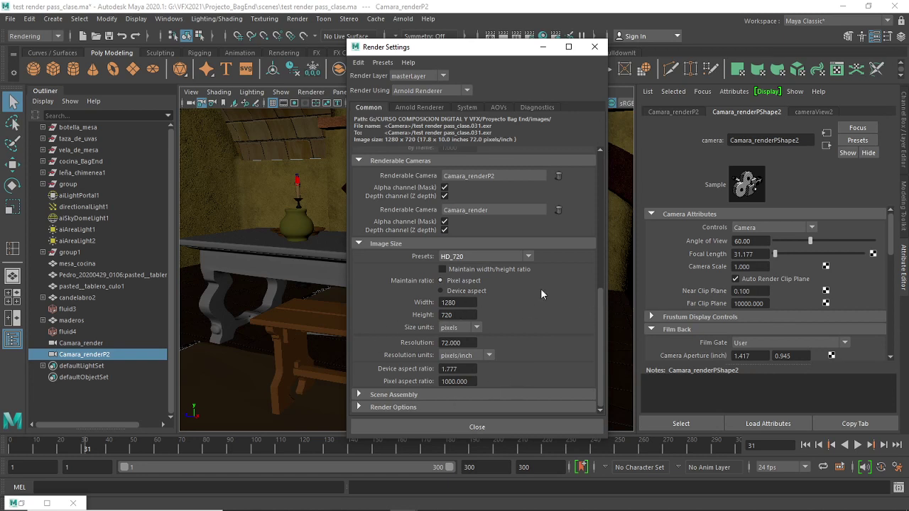
- Review the Arnold sampling settings, the render device and system settings, and the list of available AOVs
drag(600, 313, 588, 164)
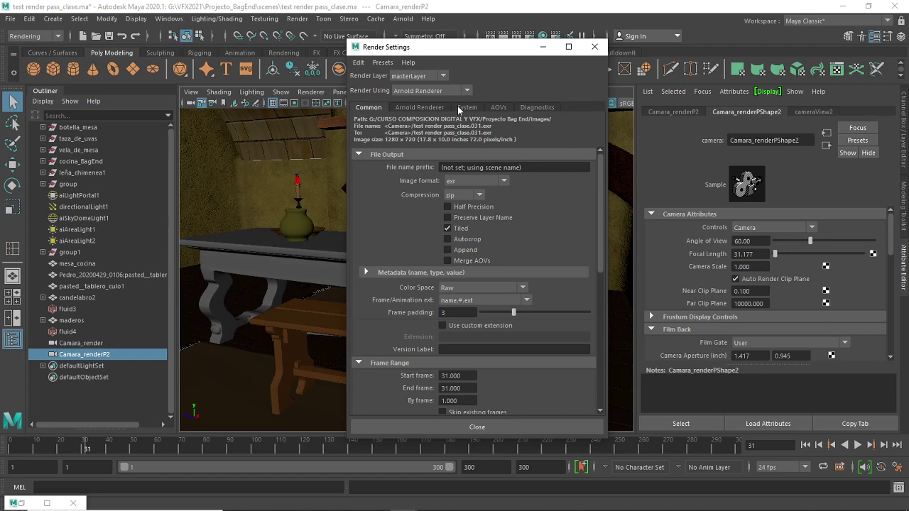
click(420, 107)
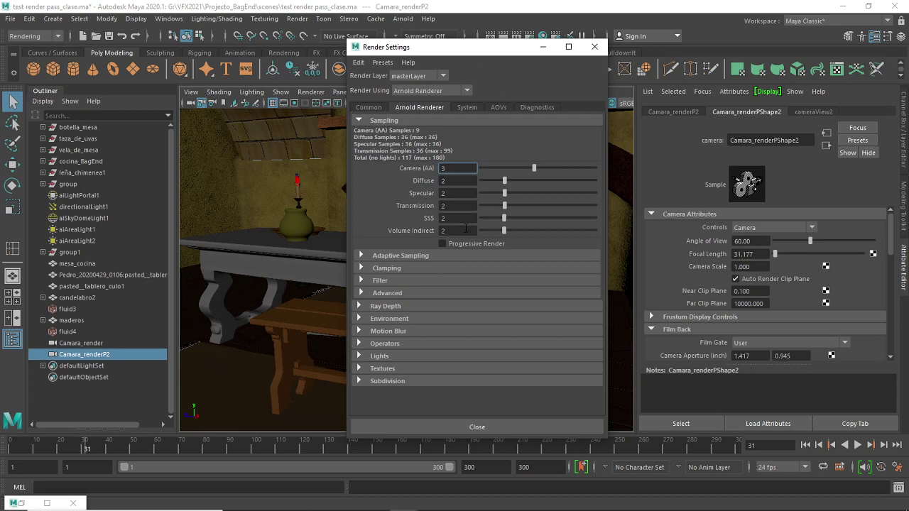
click(468, 107)
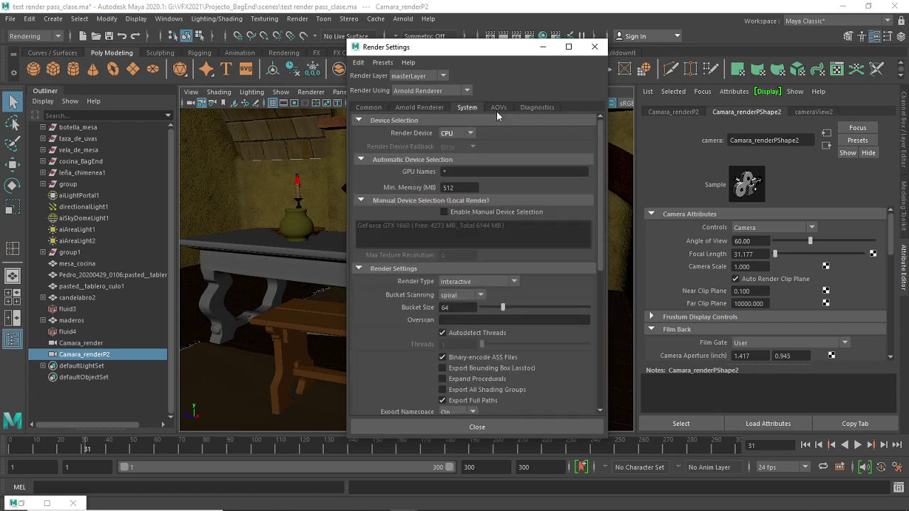
click(497, 107)
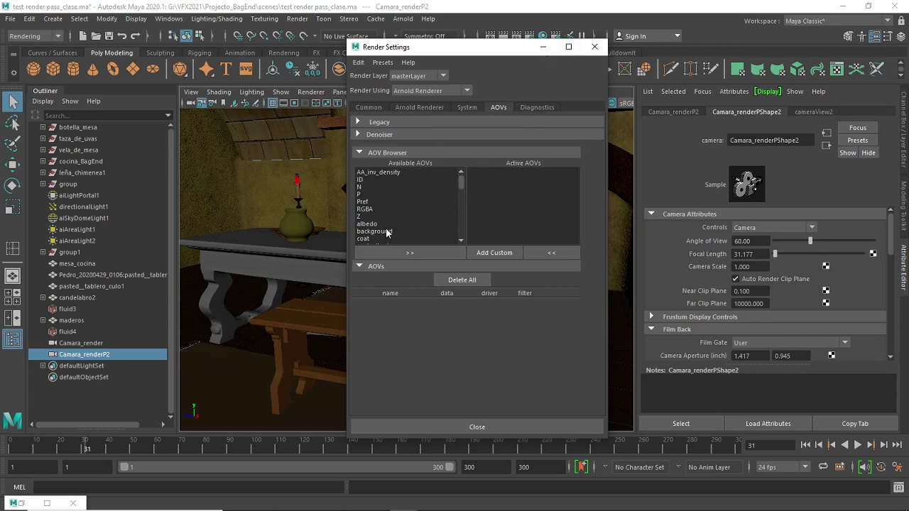
click(461, 184)
scroll(461, 181, down, 2)
scroll(461, 174, up, 2)
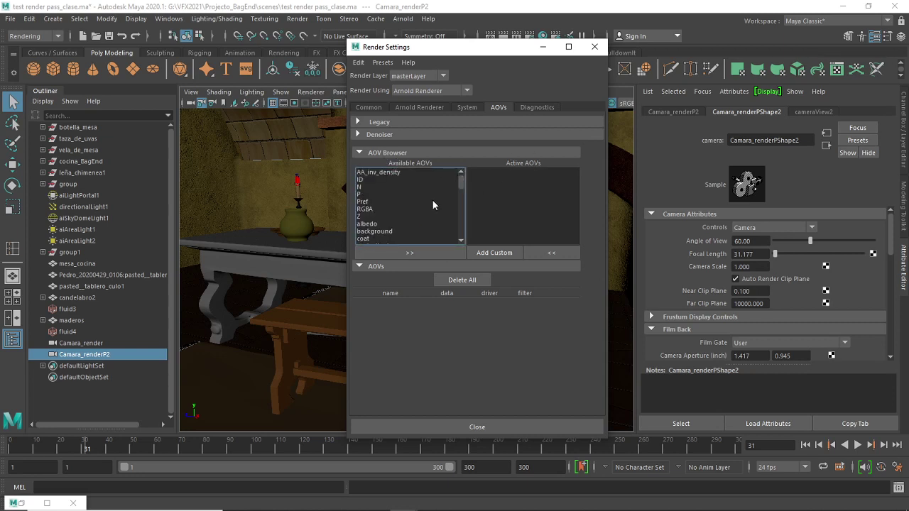
mouse_move(460, 181)
mouse_down()
mouse_move(461, 196)
mouse_move(469, 189)
mouse_up()
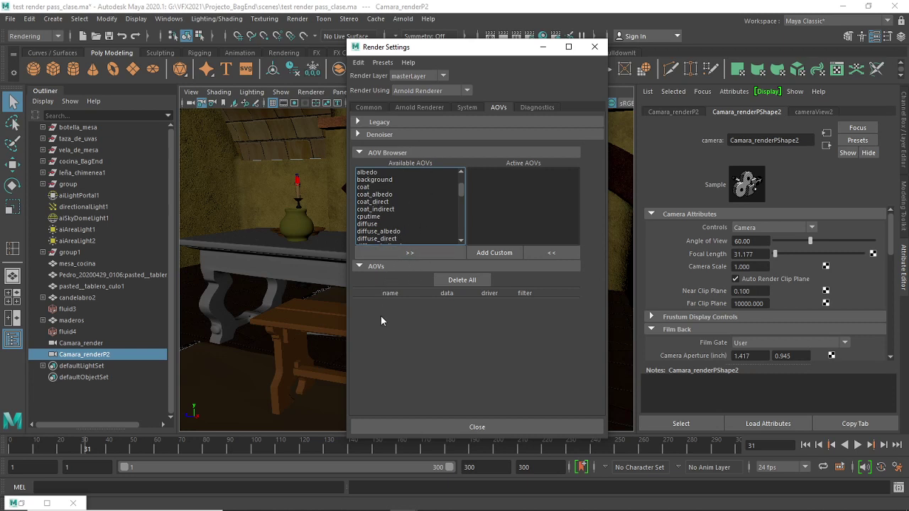
scroll(463, 193, down, 2)
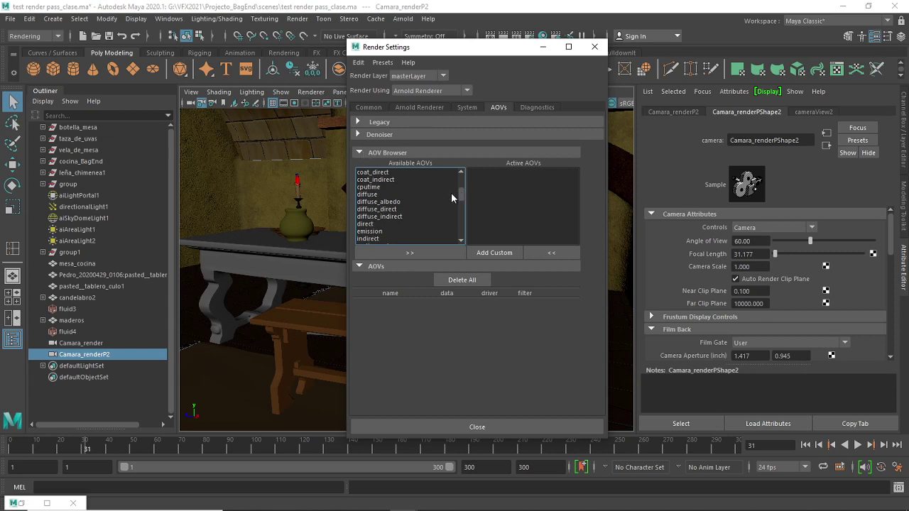
- Activate the diffuse, diffuse_direct and diffuse_indirect AOVs, and select the active diffuse_indirect AOV to show its attributes
click(373, 195)
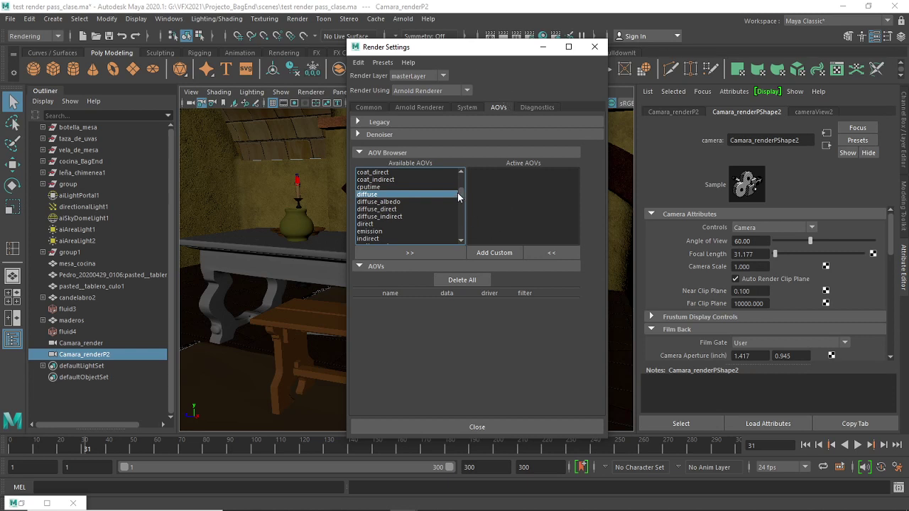
mouse_move(458, 197)
mouse_down()
mouse_move(463, 177)
mouse_move(462, 235)
mouse_move(465, 176)
mouse_move(465, 191)
mouse_up()
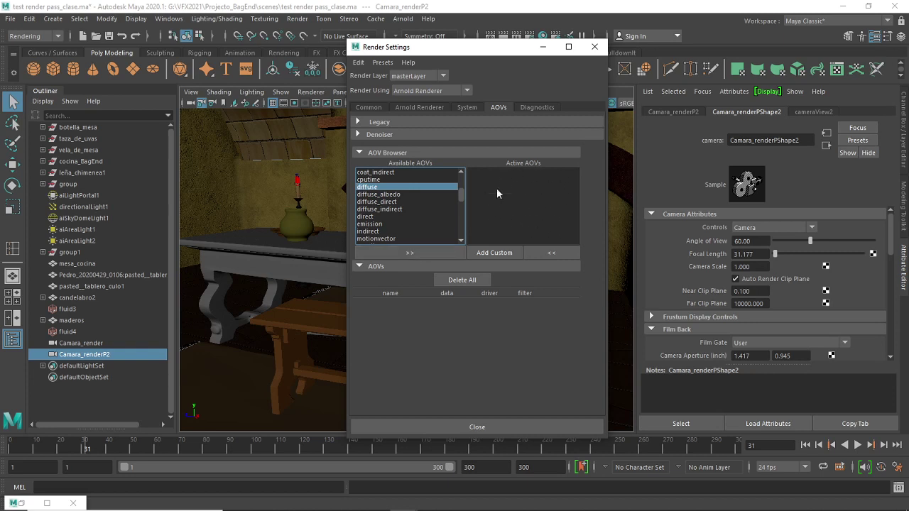
click(409, 252)
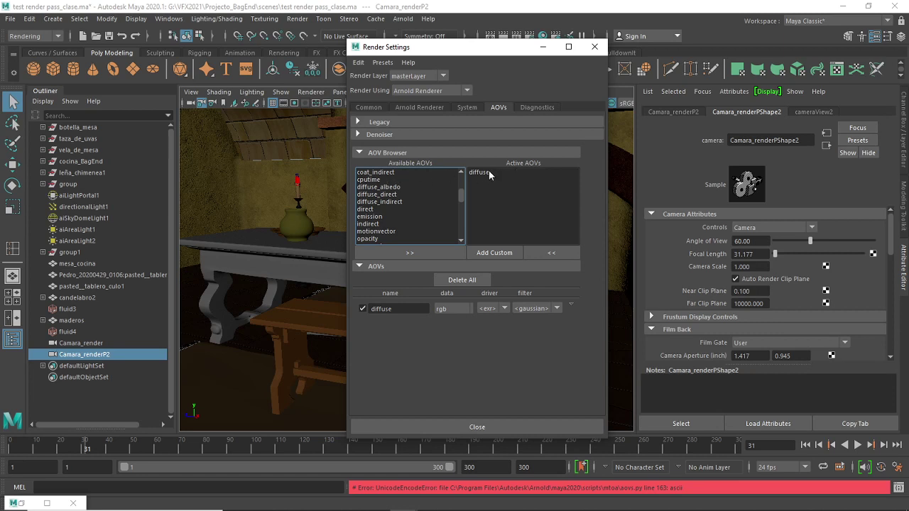
click(388, 195)
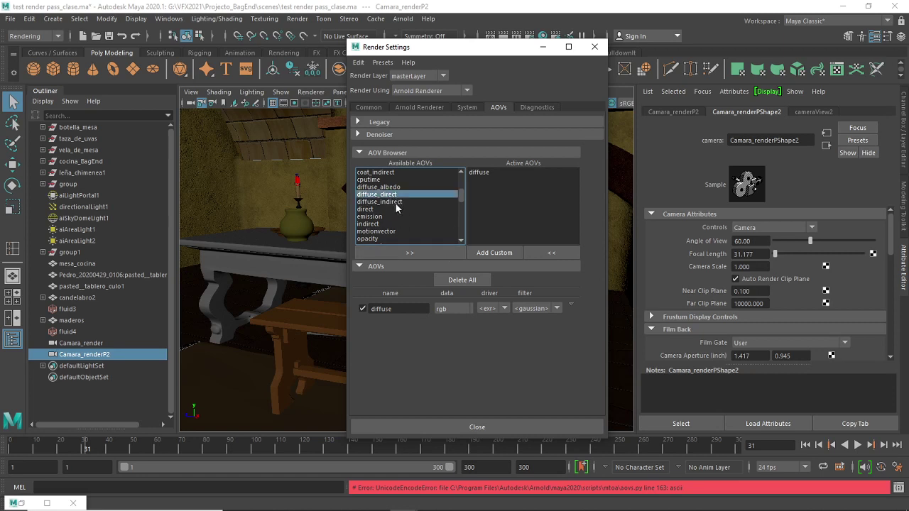
shift+click(395, 202)
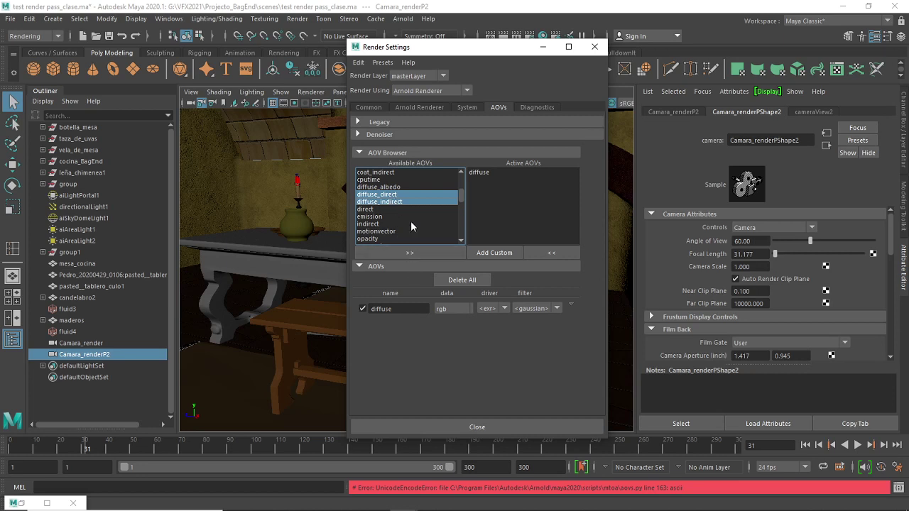
click(411, 253)
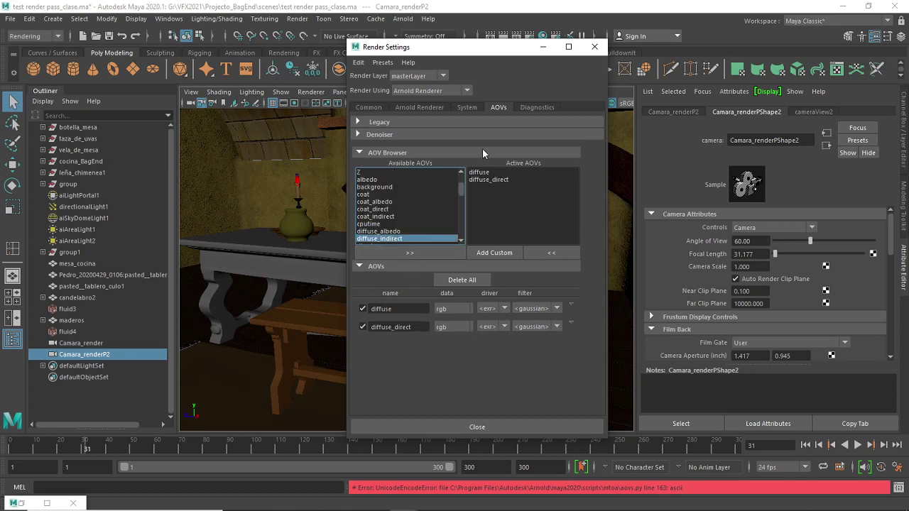
click(424, 253)
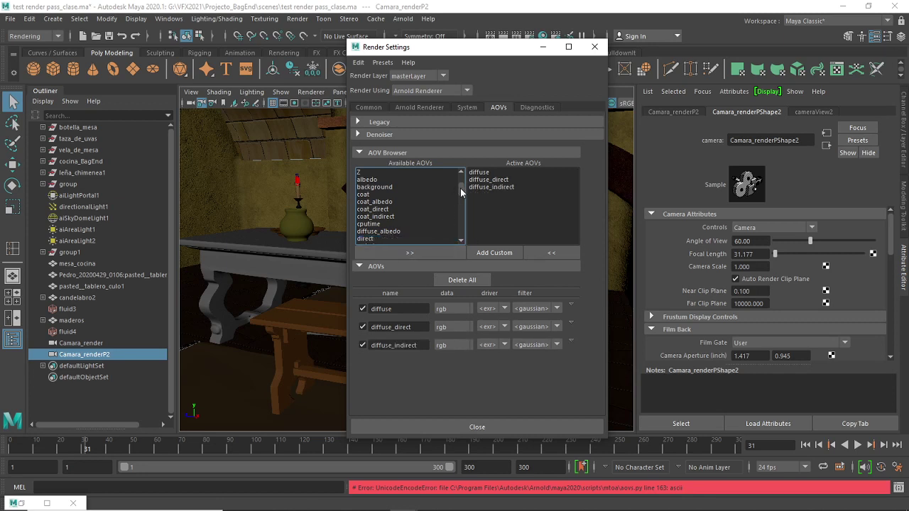
scroll(462, 190, down, 1)
scroll(463, 190, up, 1)
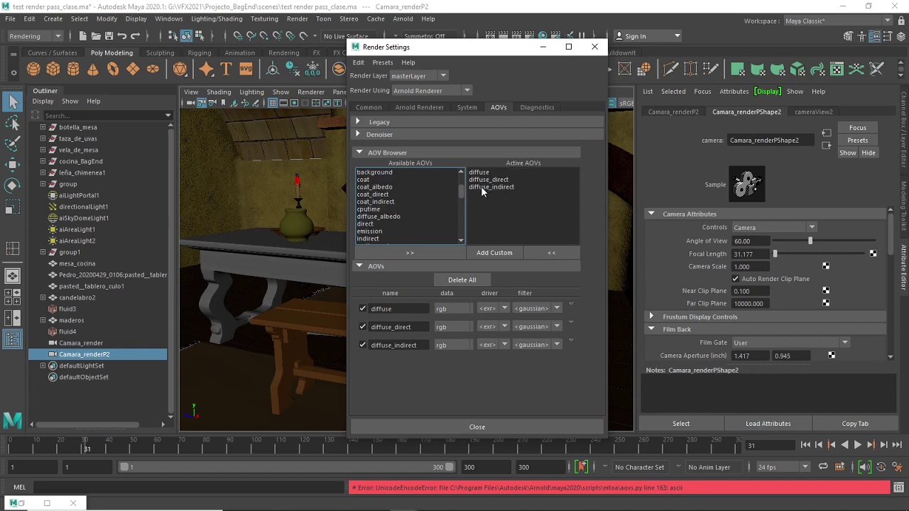
click(481, 185)
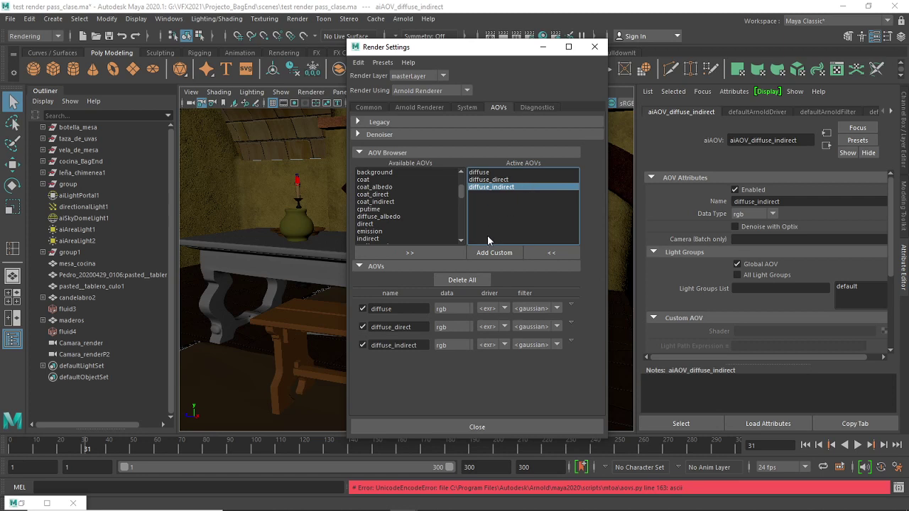
- Activate the specular, specular_direct and specular_indirect AOVs
scroll(462, 190, down, 6)
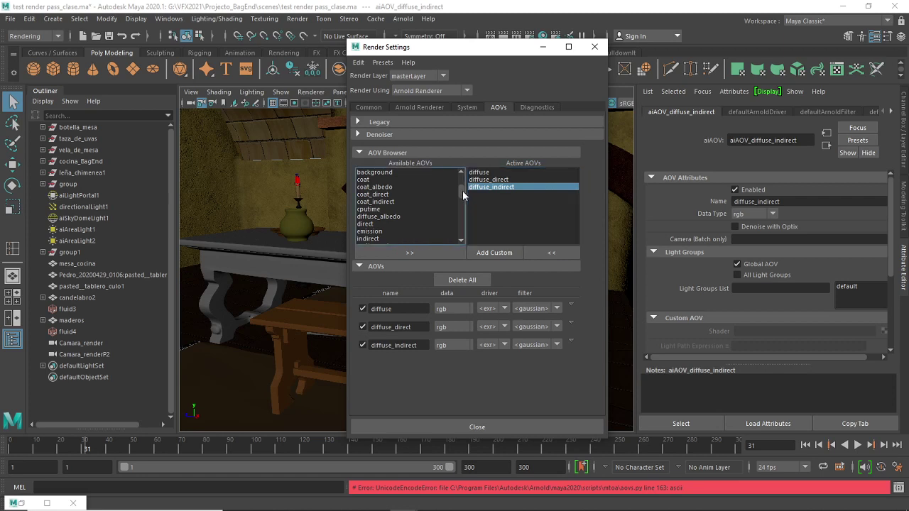
scroll(461, 204, down, 2)
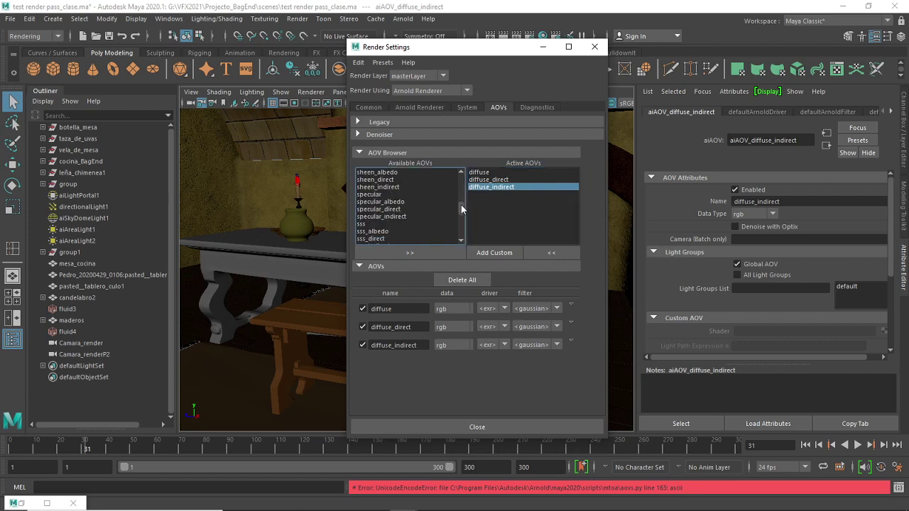
click(379, 195)
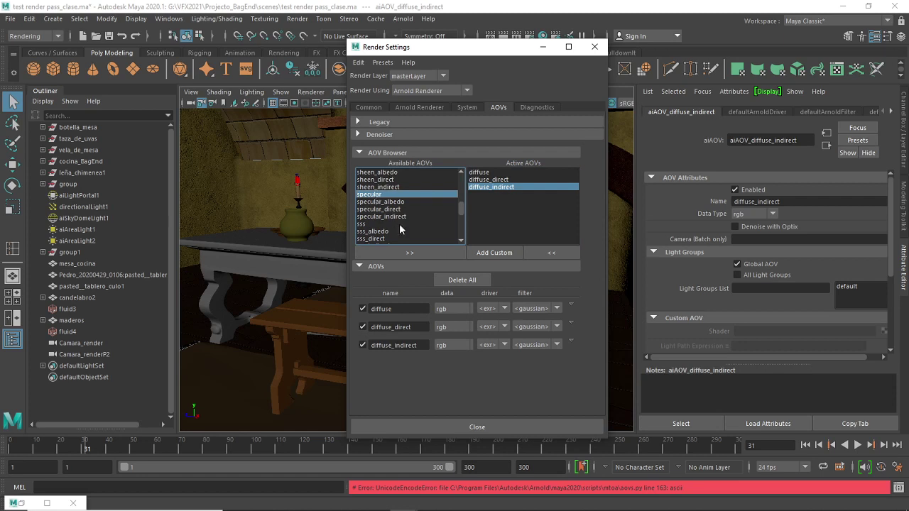
click(409, 253)
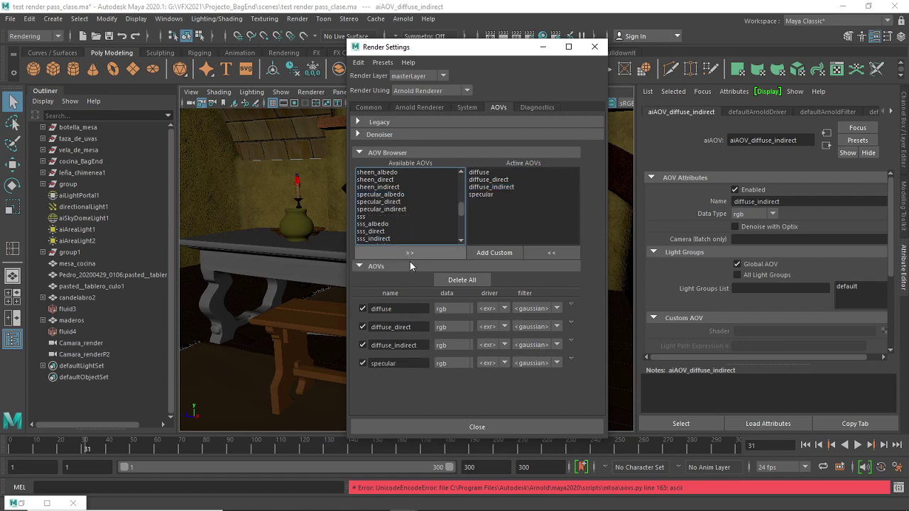
click(391, 202)
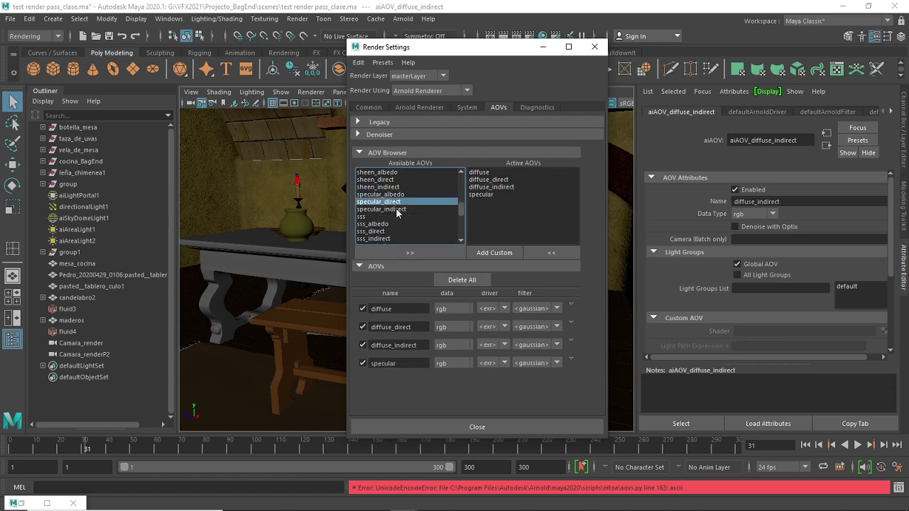
ctrl+click(398, 209)
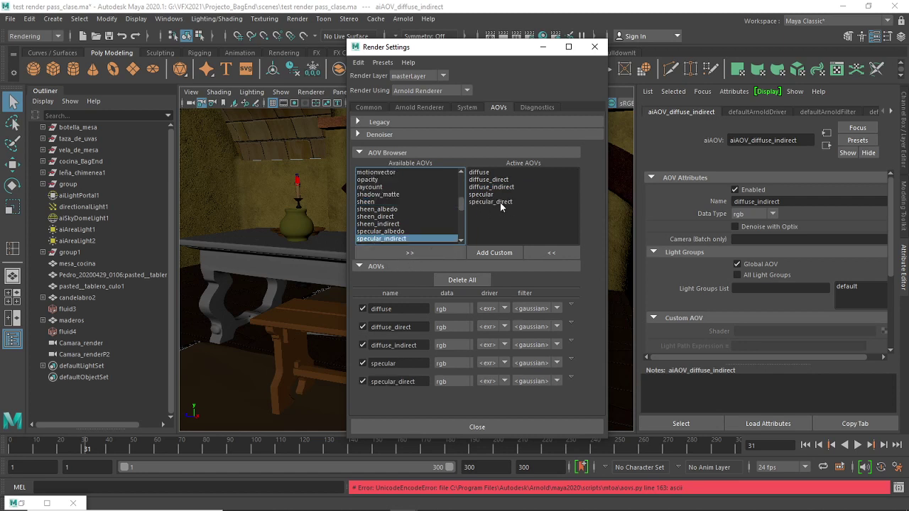
click(426, 251)
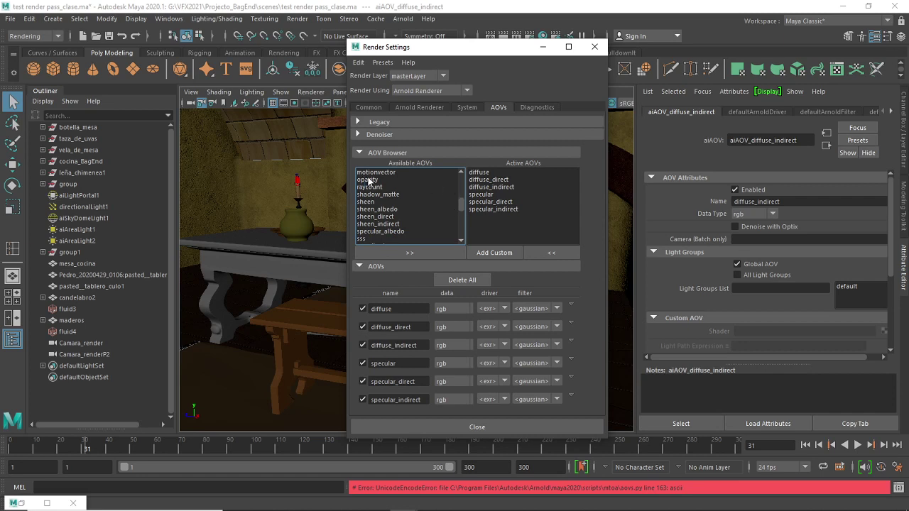
- Close the render settings and look through Camara_render in the viewport
scroll(461, 203, down, 1)
scroll(463, 202, up, 2)
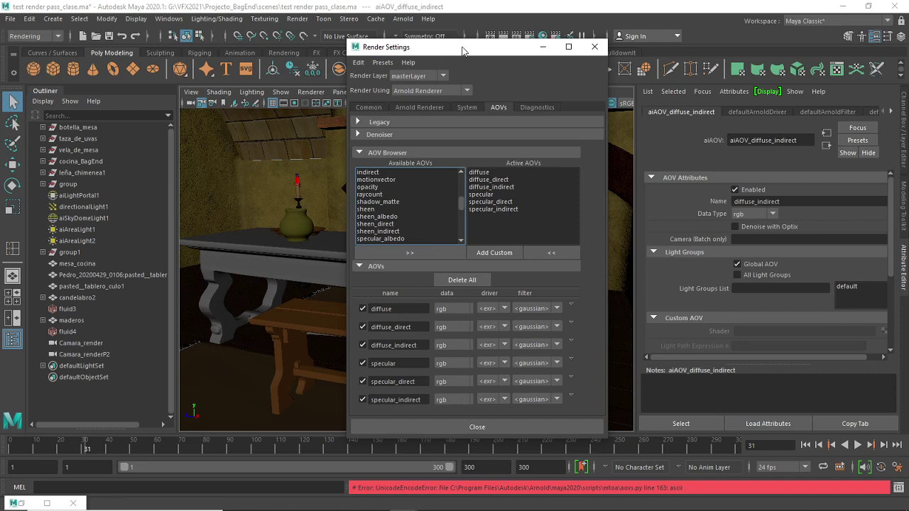
drag(462, 50, 508, 67)
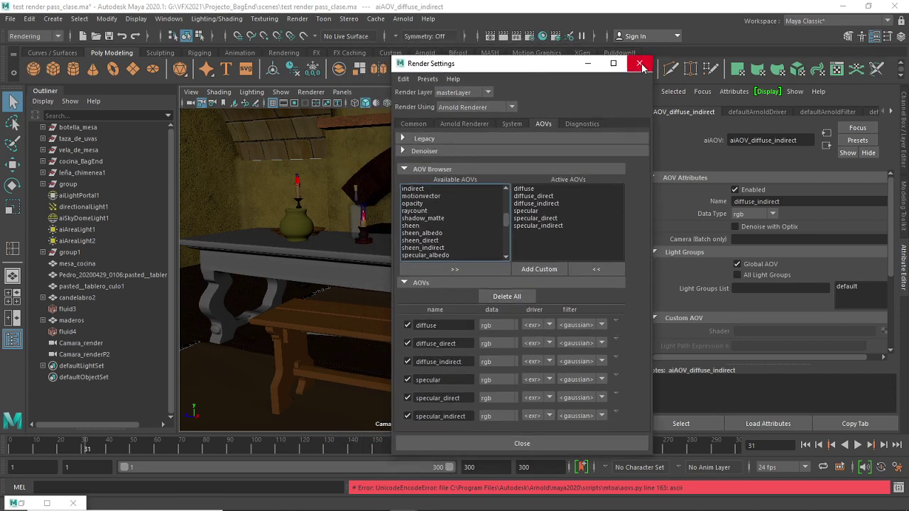
click(639, 67)
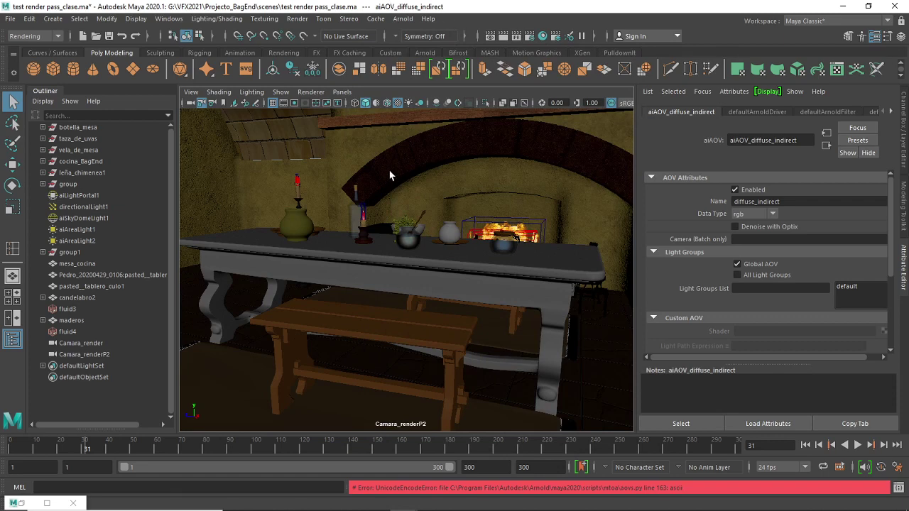
click(353, 95)
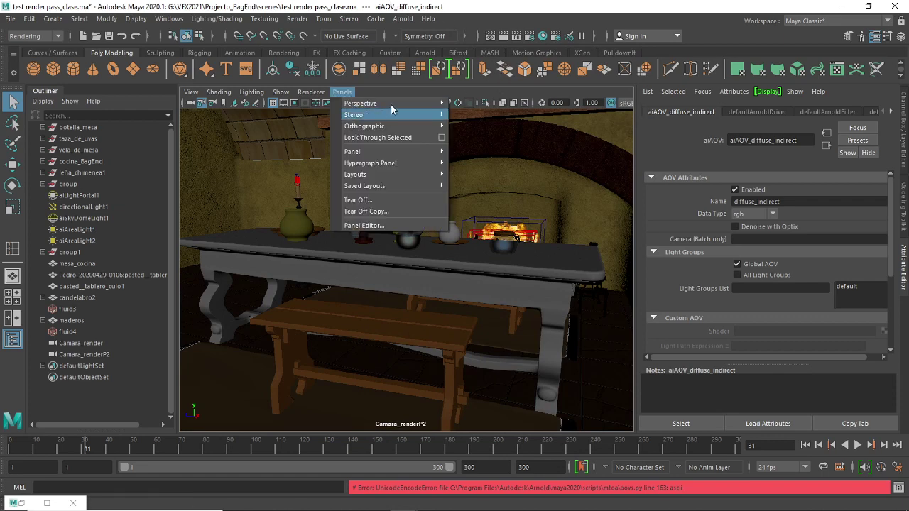
mouse_move(391, 104)
click(494, 115)
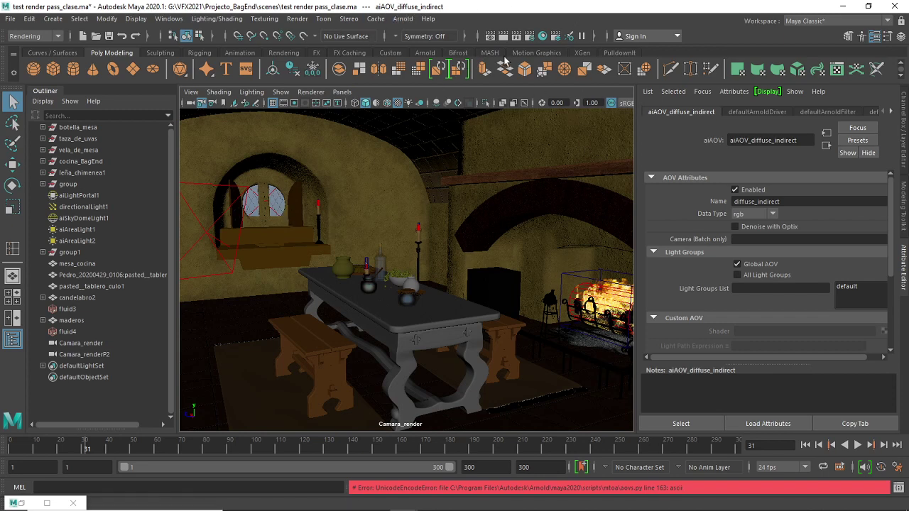
- Reopen the render settings and check the common frame range and renderable camera settings
click(529, 37)
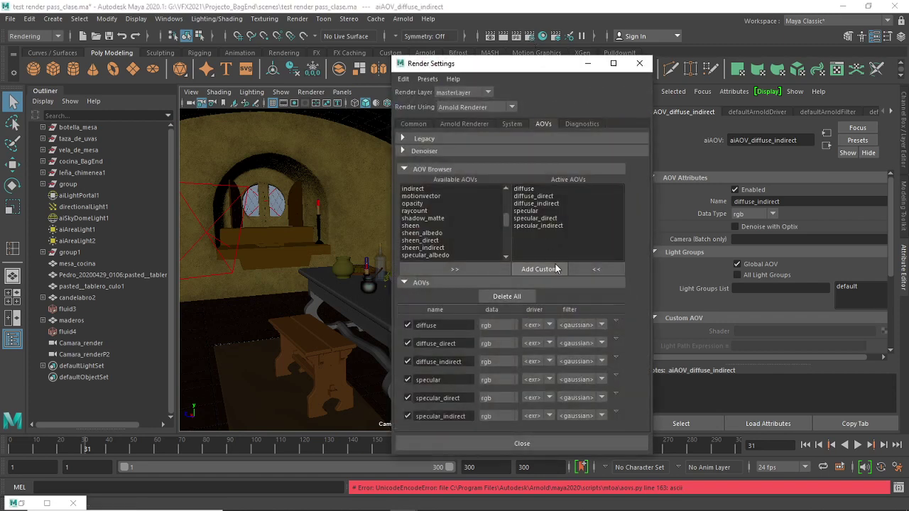
click(414, 124)
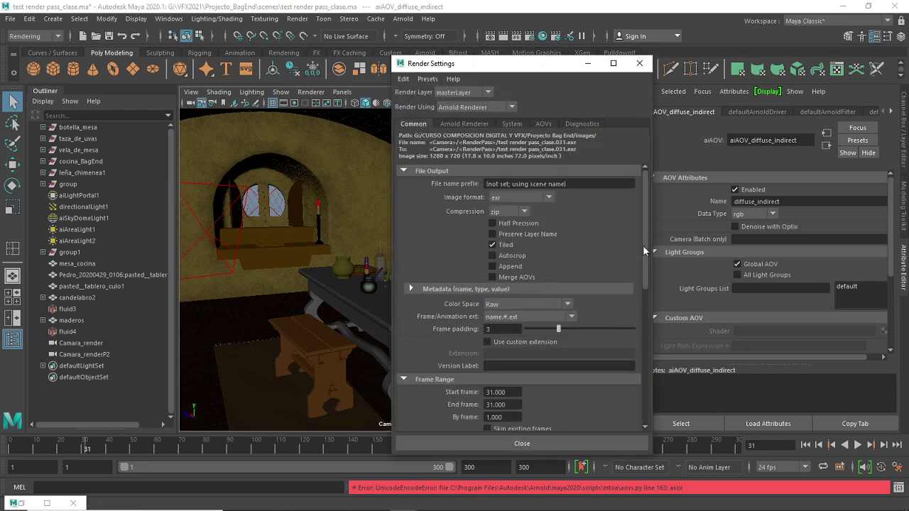
drag(644, 245, 552, 325)
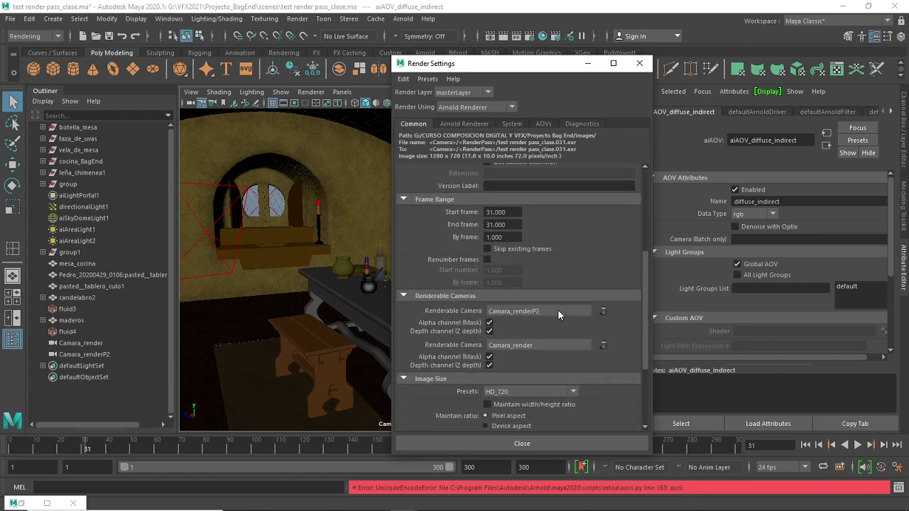
- Remove Camara_renderP2 from the renderable cameras and activate the opacity AOV
click(603, 311)
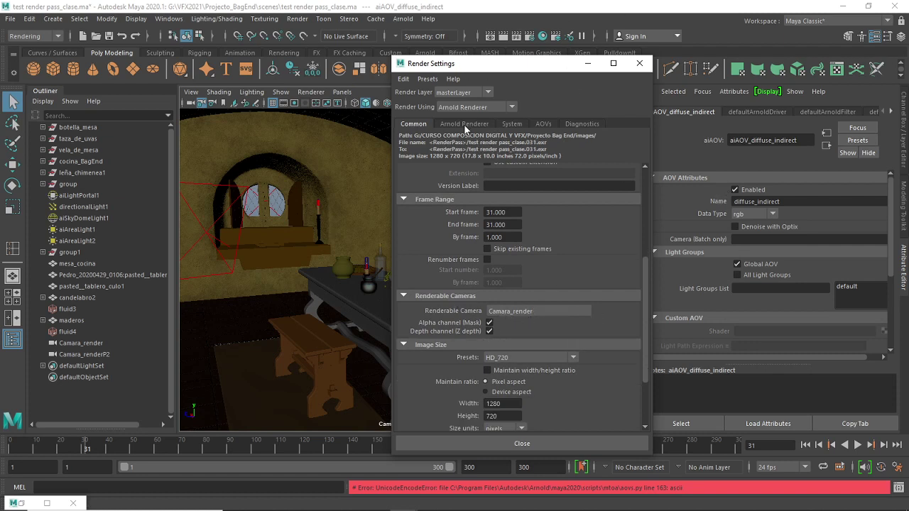
click(543, 124)
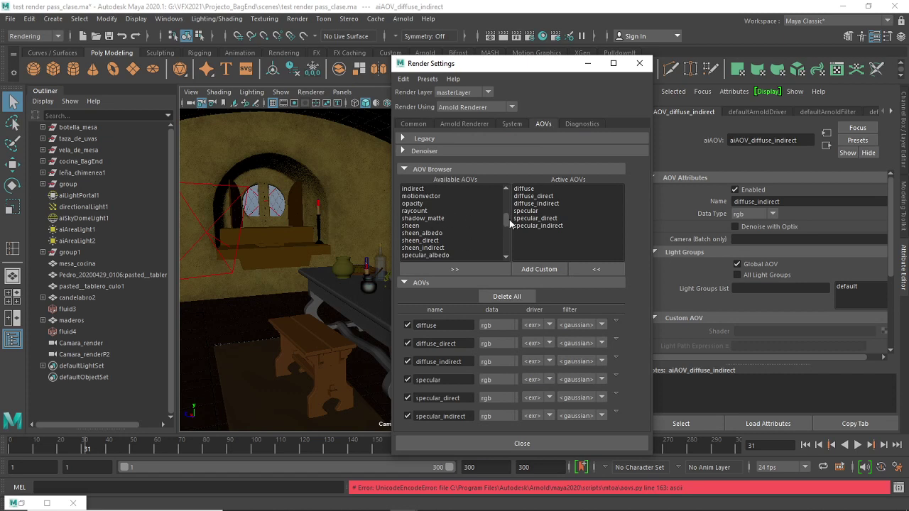
click(421, 204)
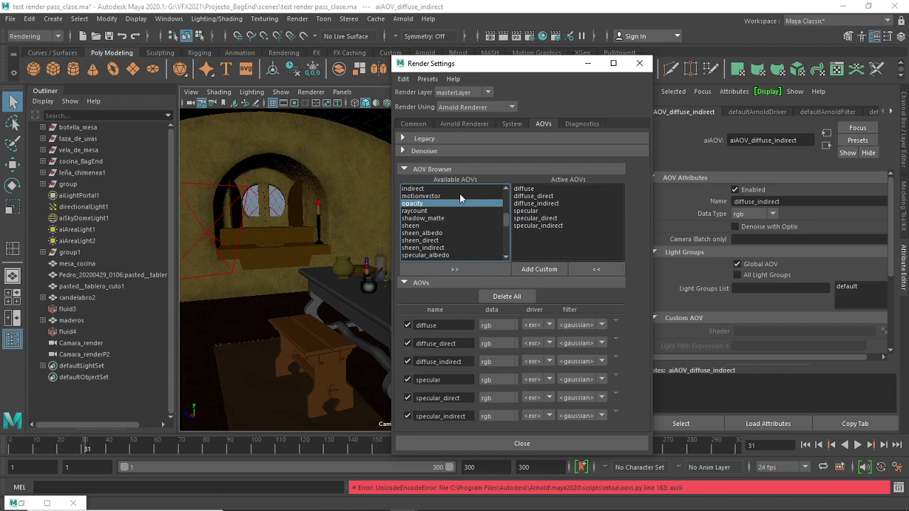
click(458, 269)
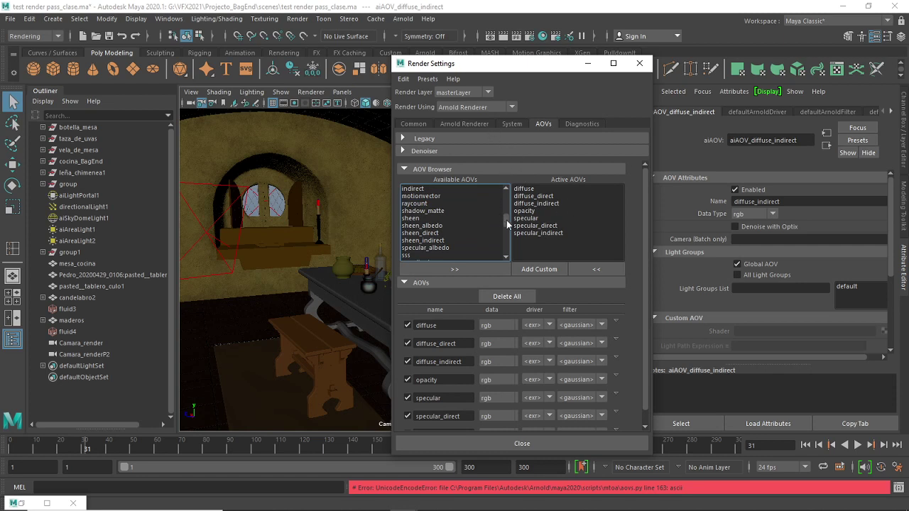
- Activate the ID and Z AOVs
drag(507, 221, 448, 202)
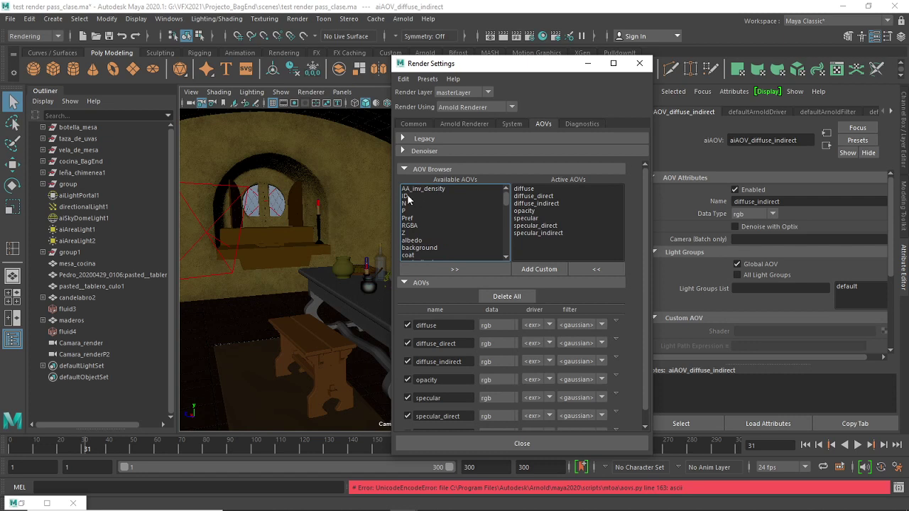
click(417, 195)
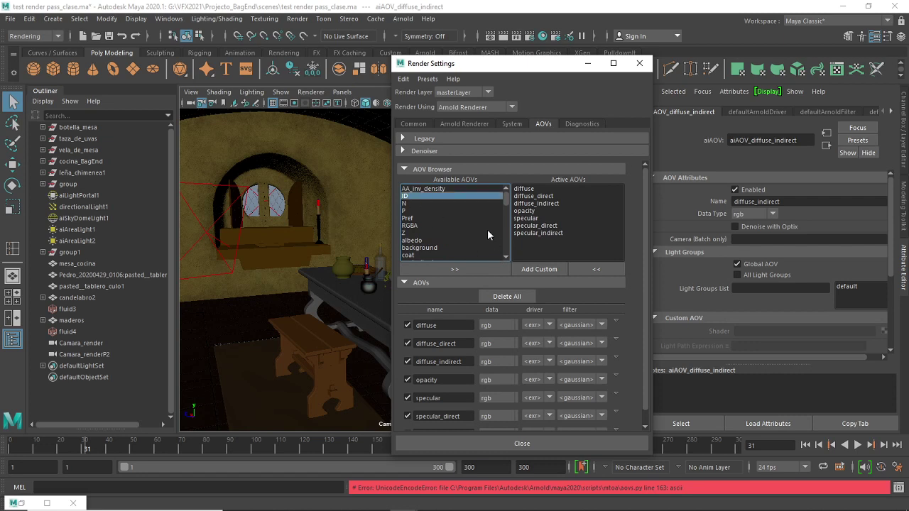
click(457, 268)
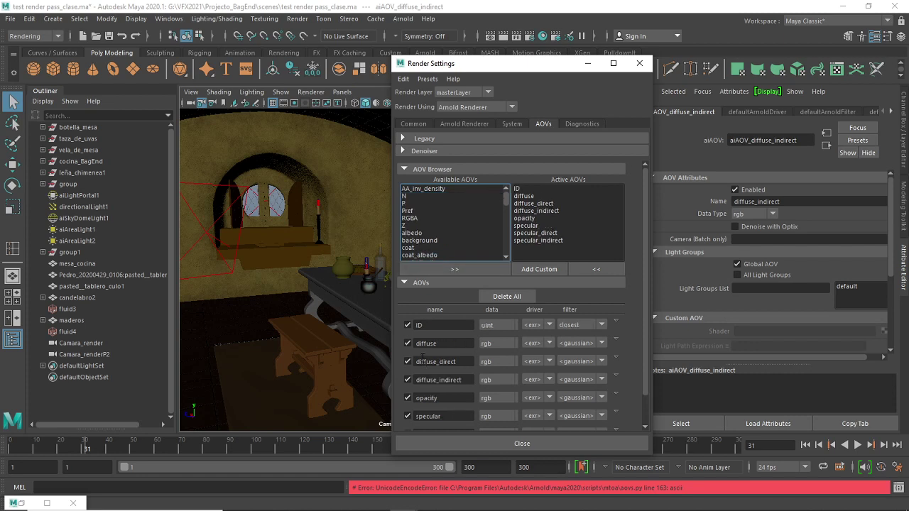
click(418, 225)
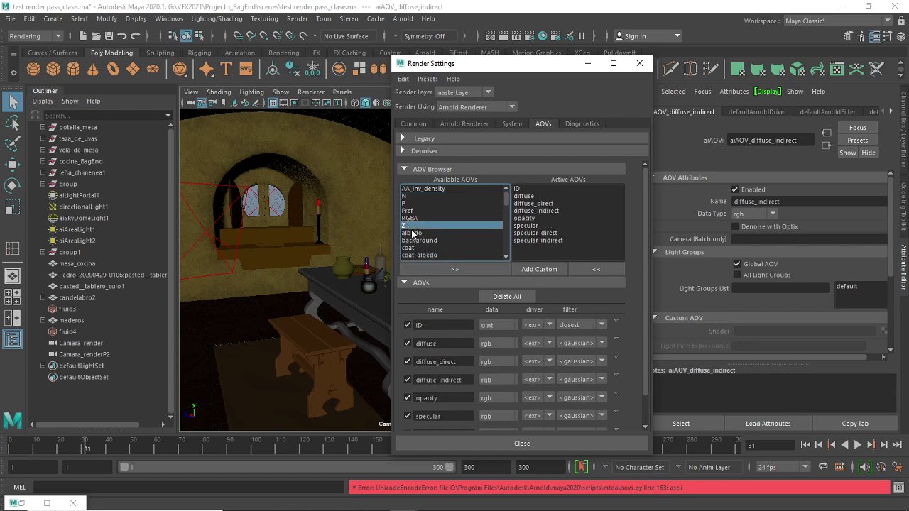
click(464, 269)
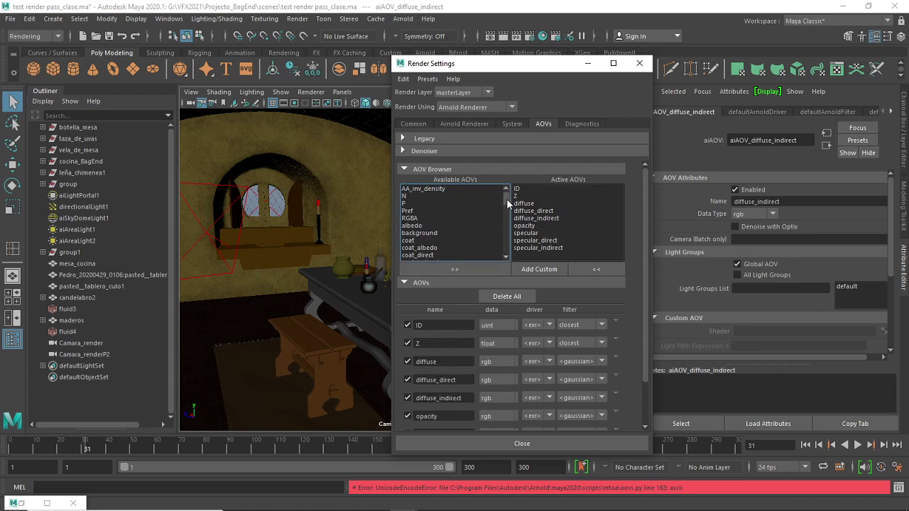
- Activate the emission AOV from the available AOVs
drag(507, 198, 507, 200)
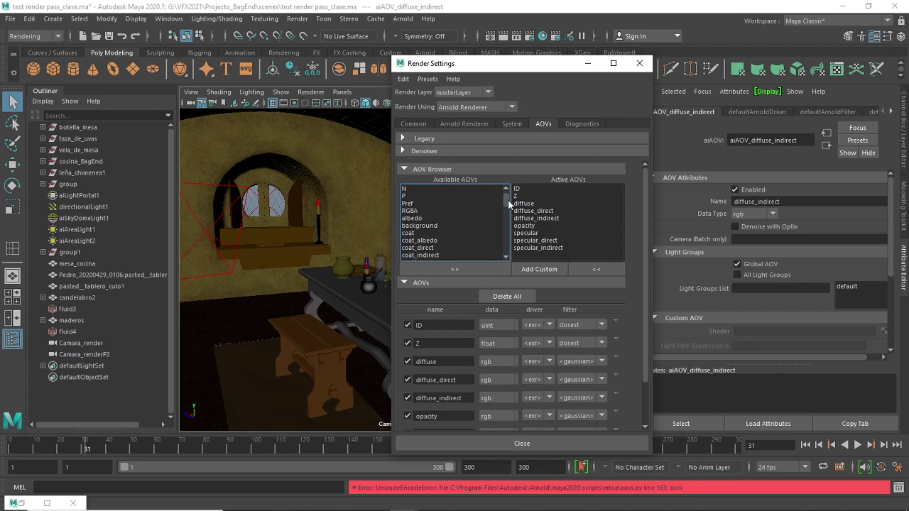
drag(507, 199, 507, 200)
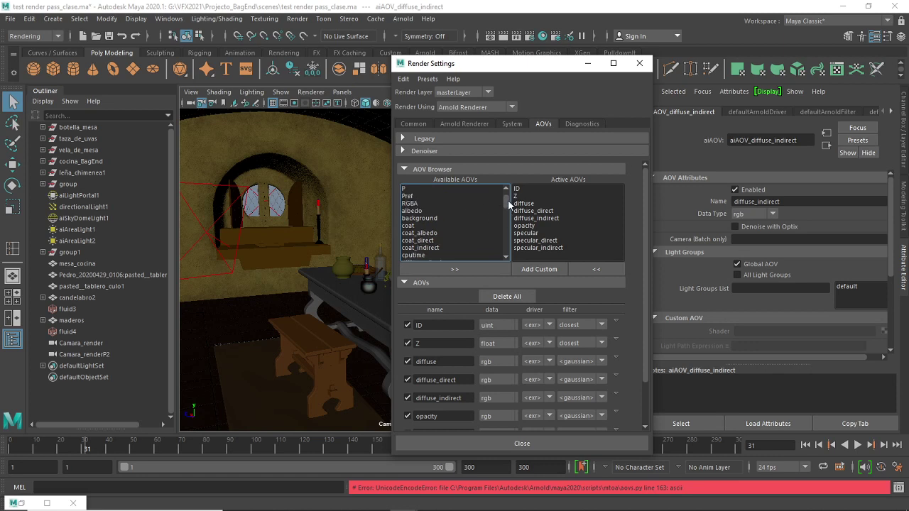
click(419, 212)
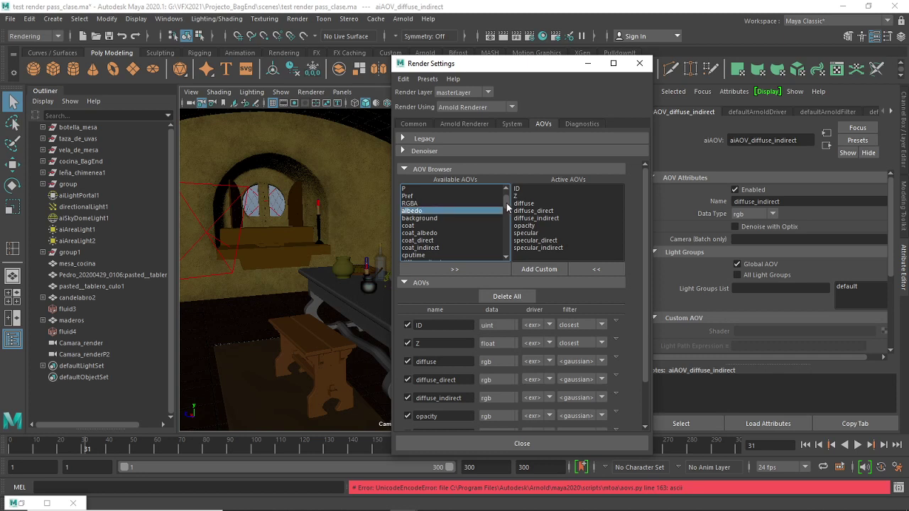
scroll(506, 203, down, 1)
scroll(506, 205, down, 3)
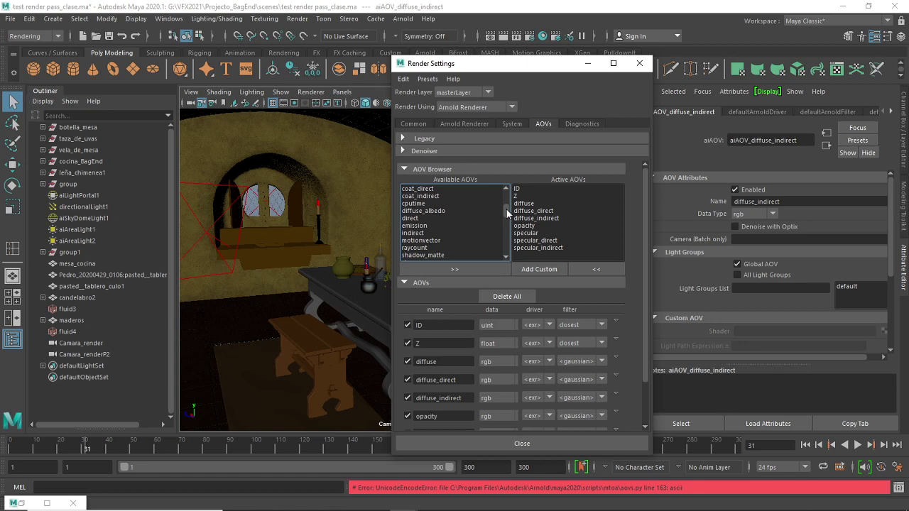
scroll(506, 210, down, 1)
click(417, 212)
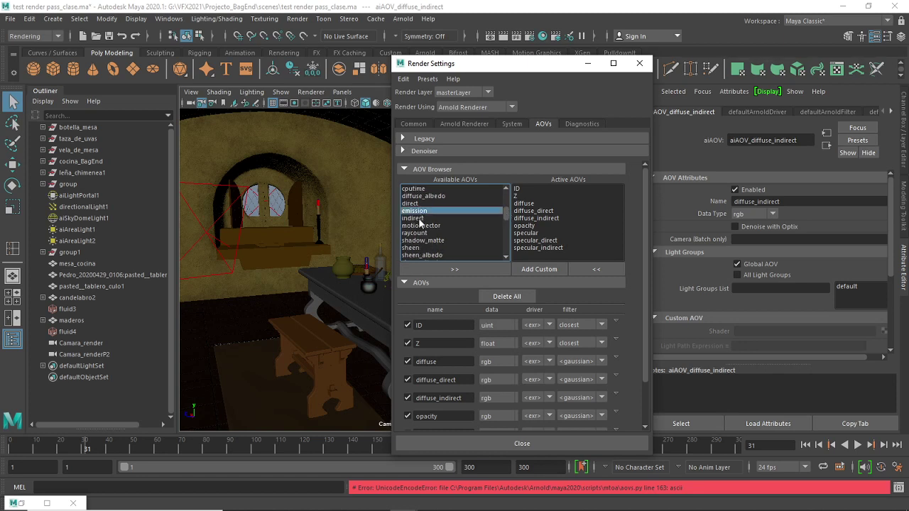
click(460, 268)
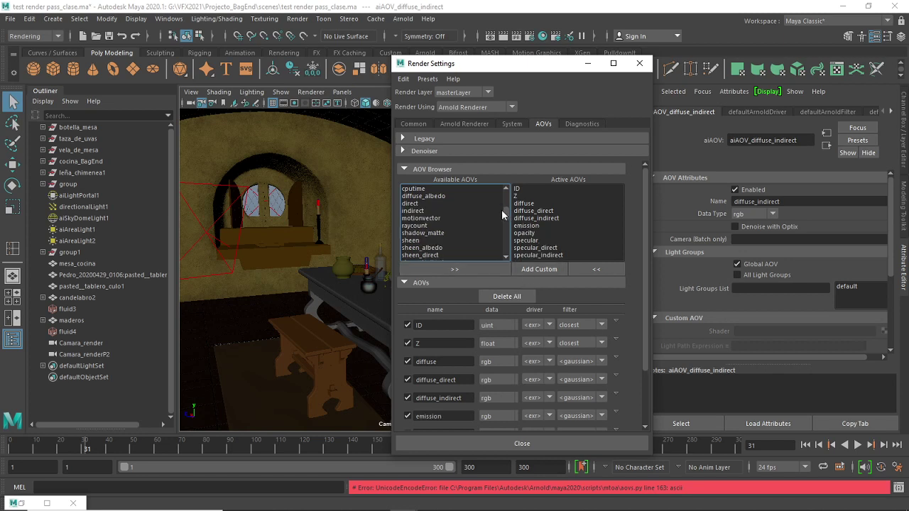
- Activate only the sss AOV, leaving out its direct and indirect variants
scroll(506, 210, down, 1)
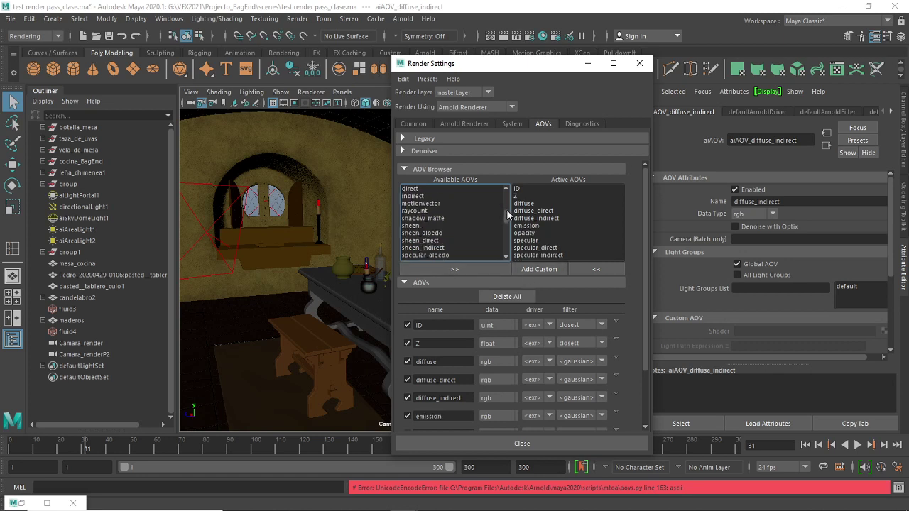
scroll(506, 210, down, 1)
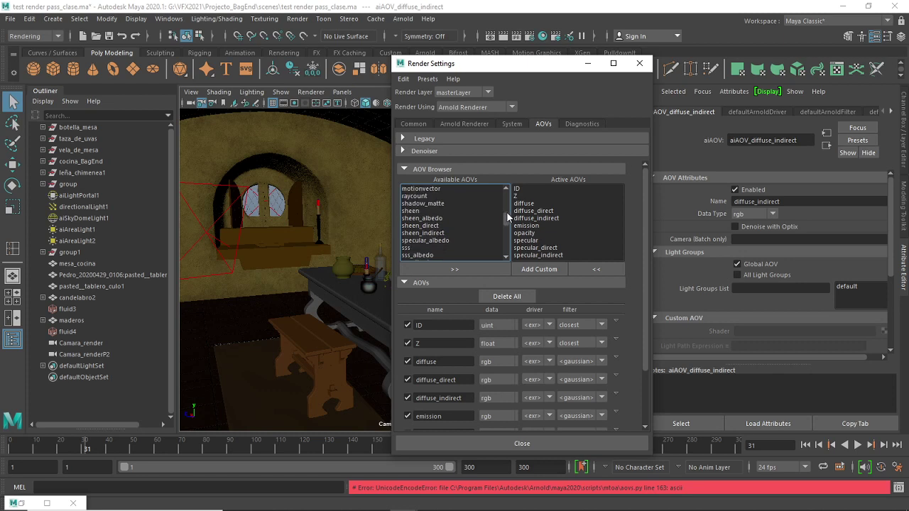
scroll(506, 213, down, 2)
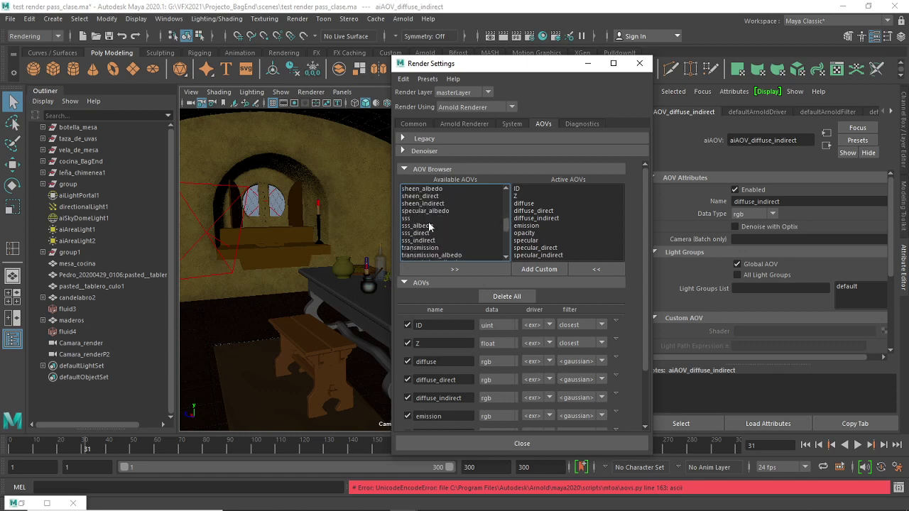
click(410, 218)
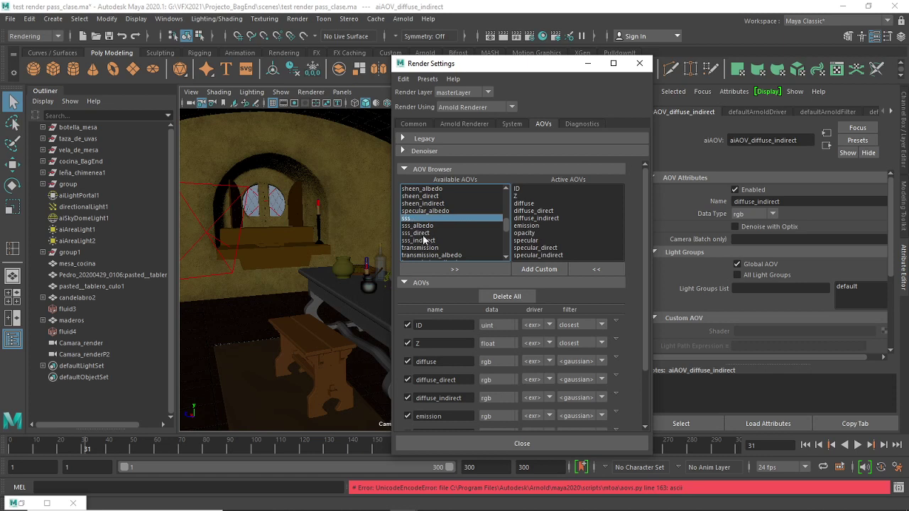
click(422, 233)
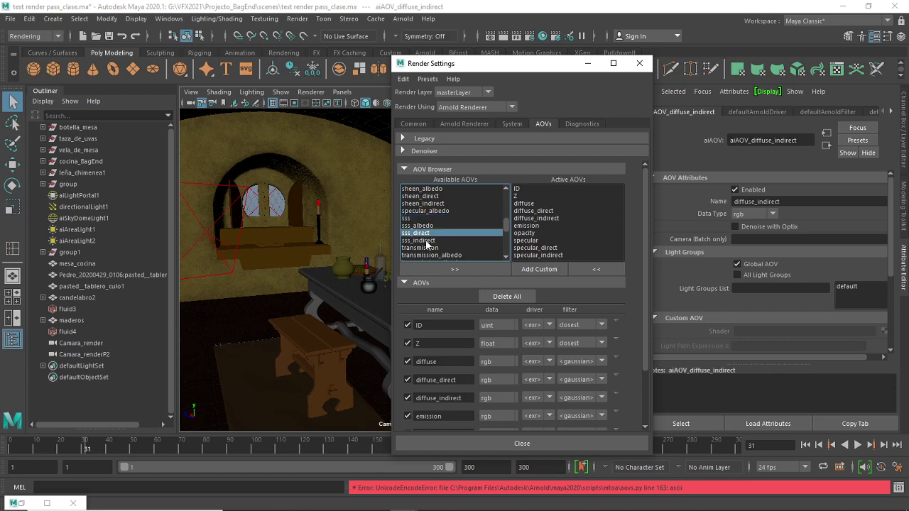
shift+click(427, 241)
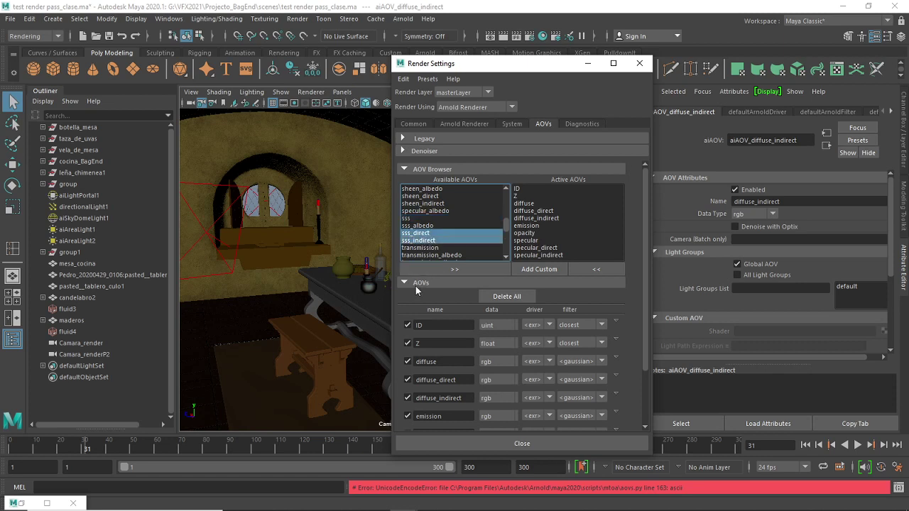
click(409, 218)
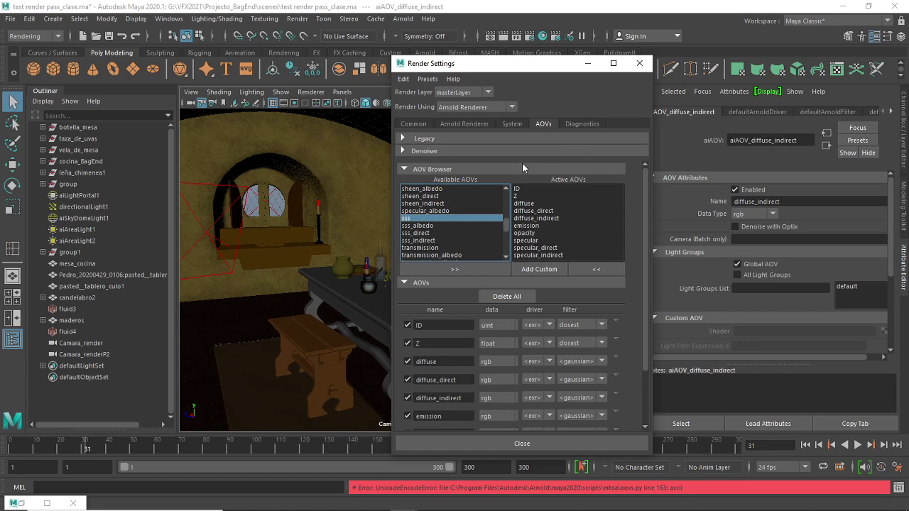
click(454, 271)
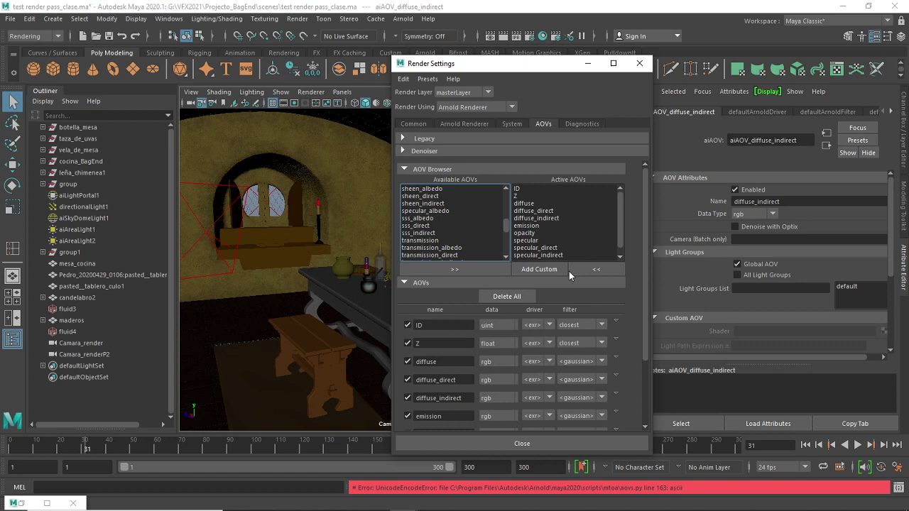
- Look through the full list of available AOVs, including the volume, shadow matte, toon and cryptomatte entries
click(619, 225)
click(506, 227)
drag(507, 226, 509, 235)
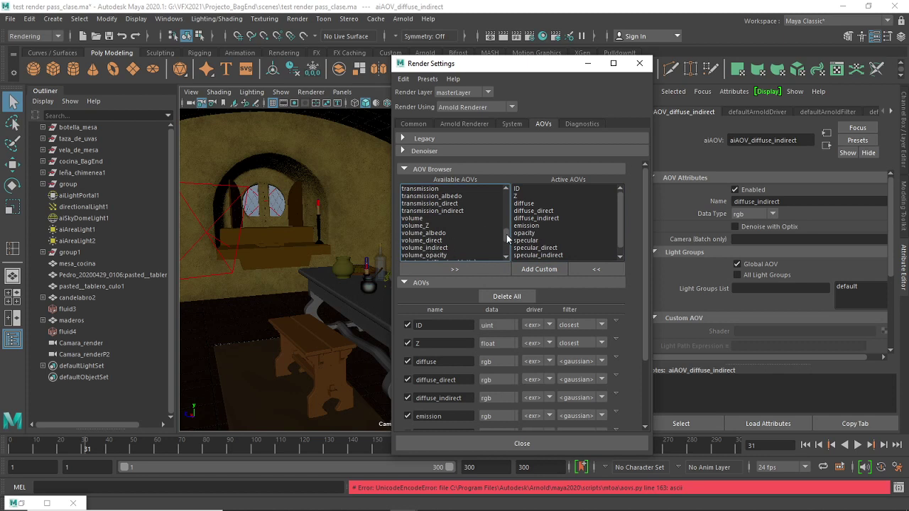
scroll(506, 235, down, 2)
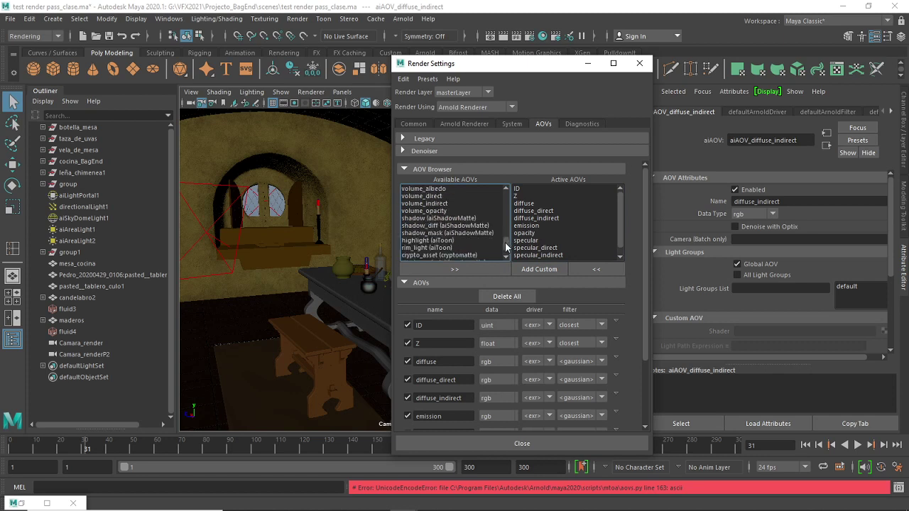
scroll(506, 241, down, 1)
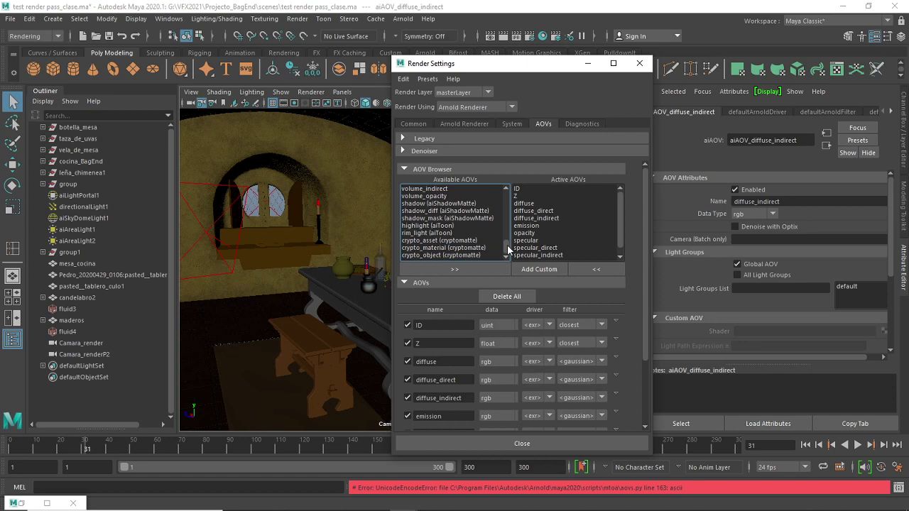
drag(508, 238, 505, 197)
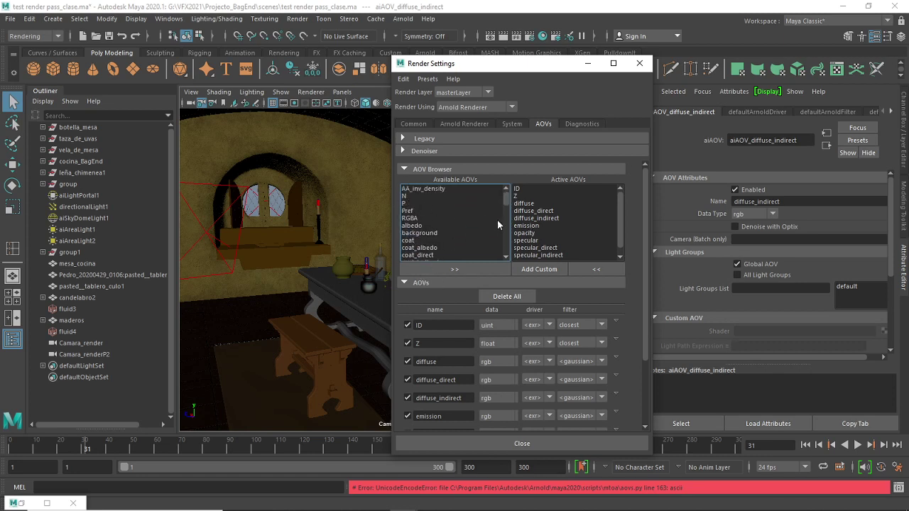
drag(507, 202, 509, 241)
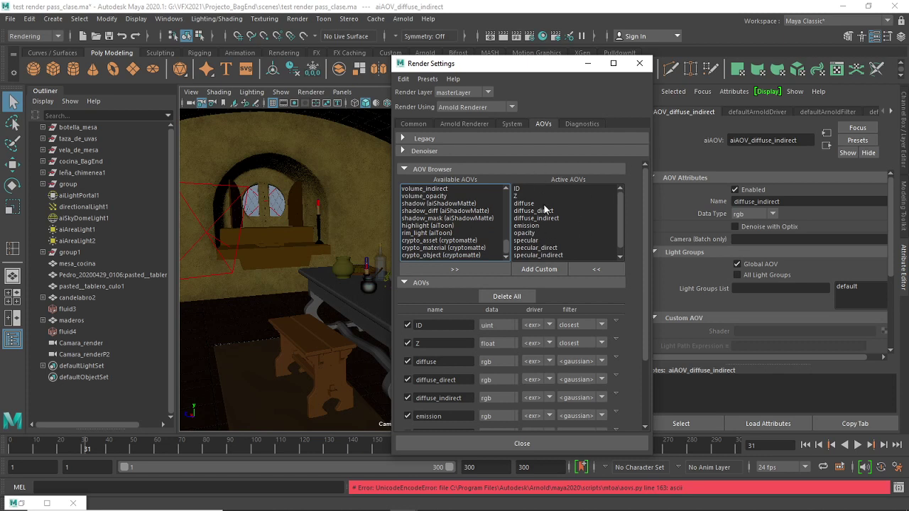
drag(509, 243, 509, 189)
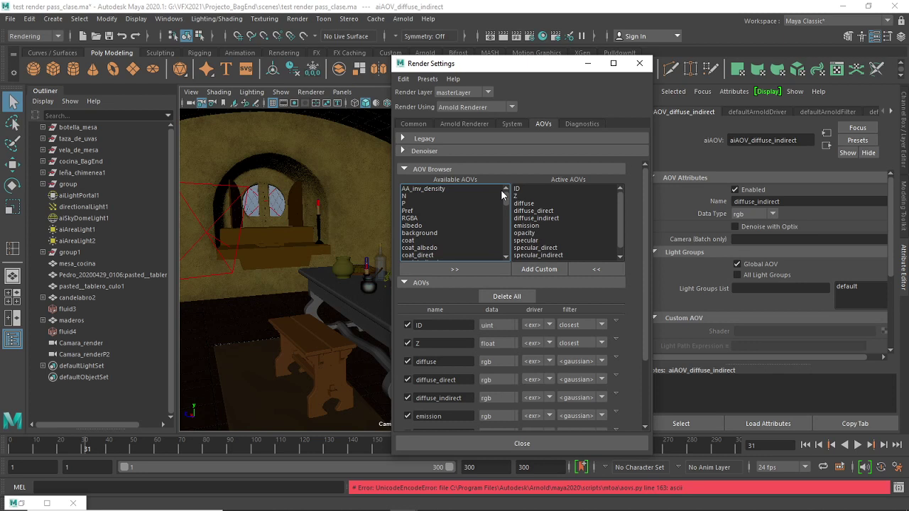
- Create a custom AOV named AO and check it in the list of active AOVs
click(542, 272)
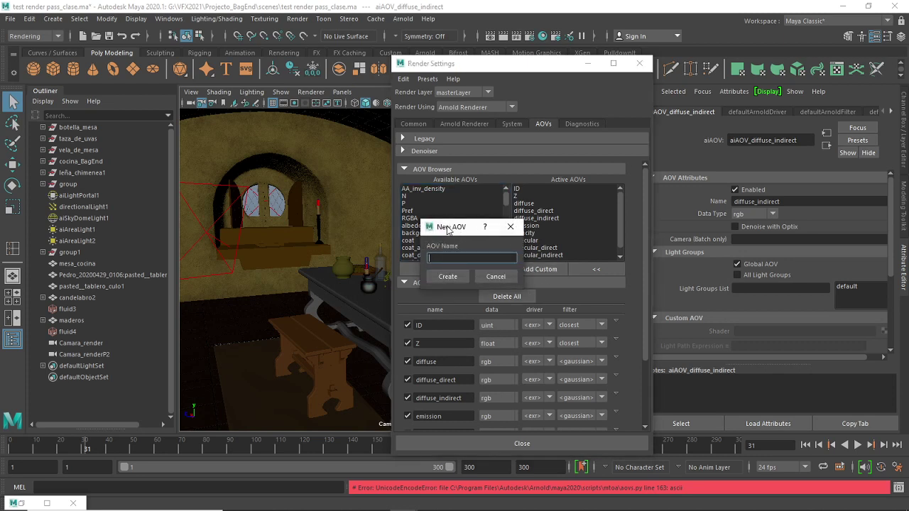
drag(448, 229, 535, 176)
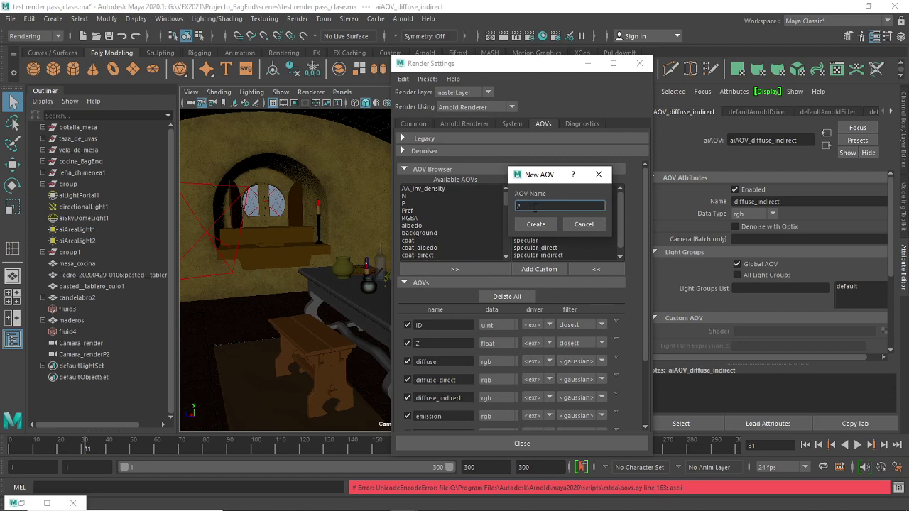
text(AO)
click(540, 224)
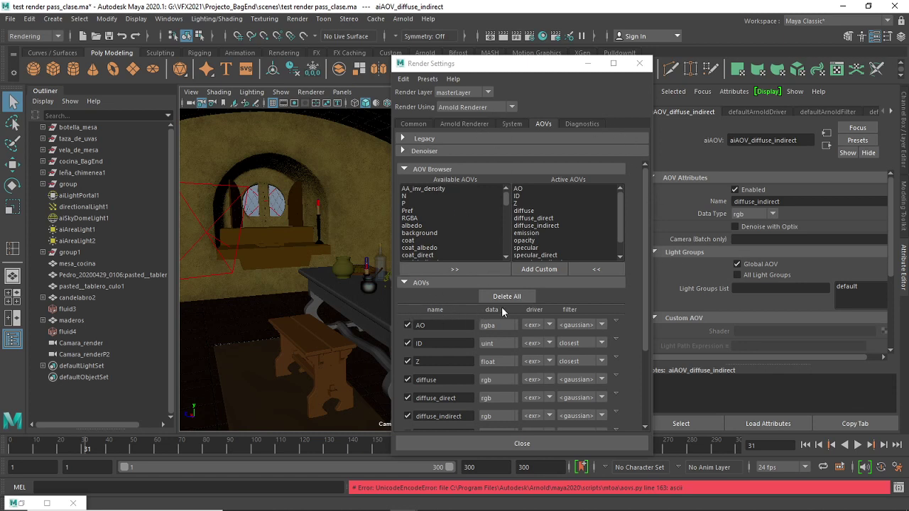
drag(644, 279, 644, 311)
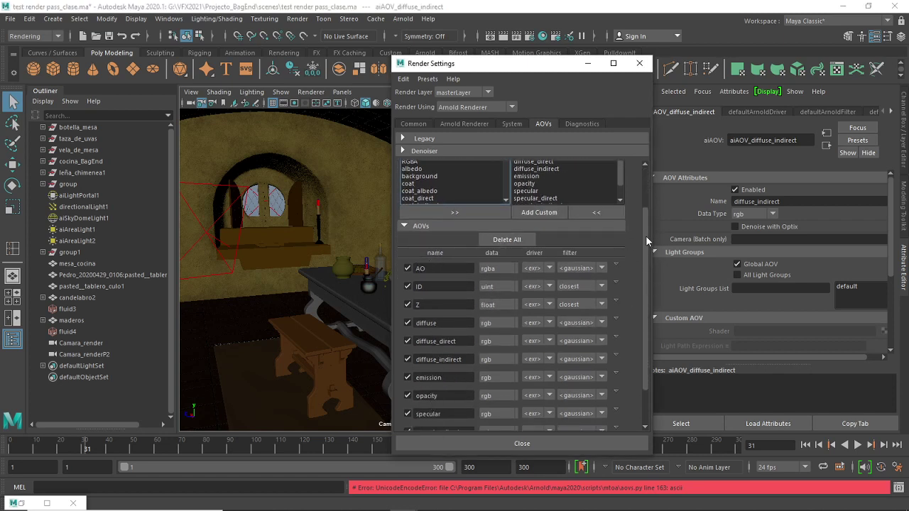
scroll(645, 240, up, 2)
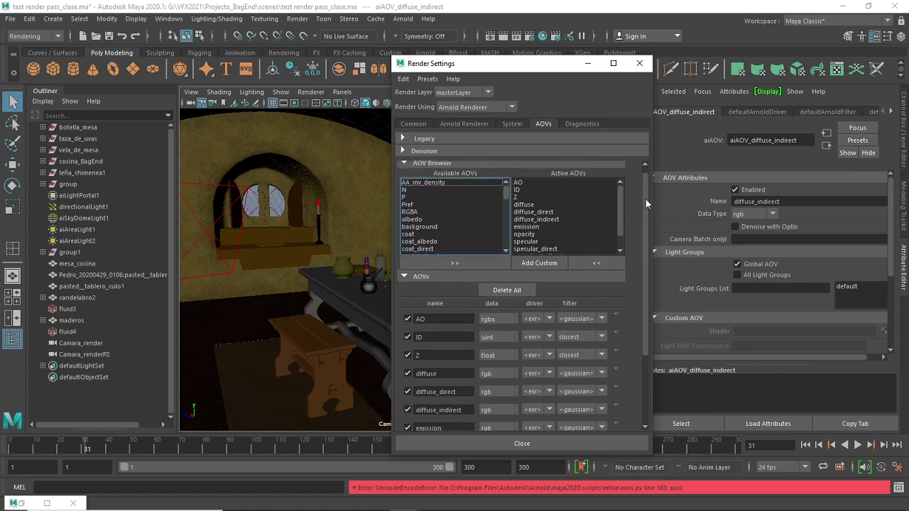
drag(645, 198, 648, 274)
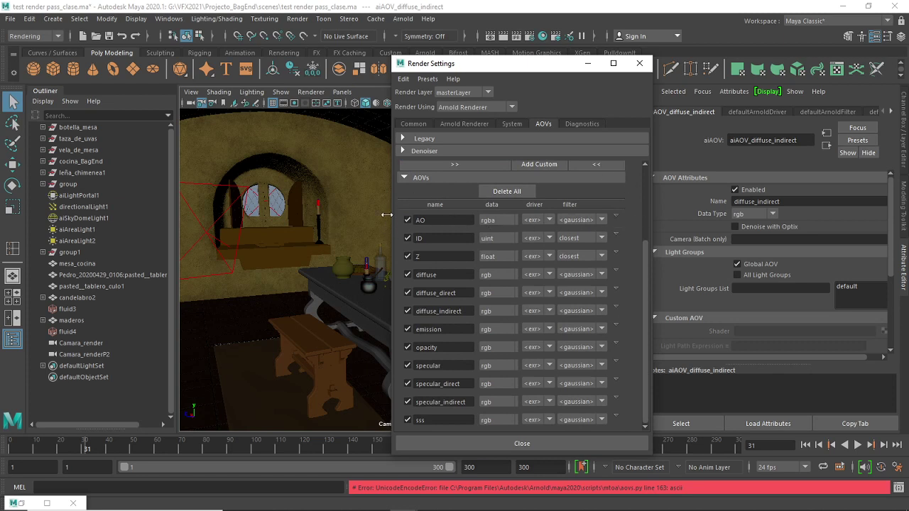
- Open the AO AOV's node and assign a new aiAmbientOcclusion as its custom AOV shader
click(616, 218)
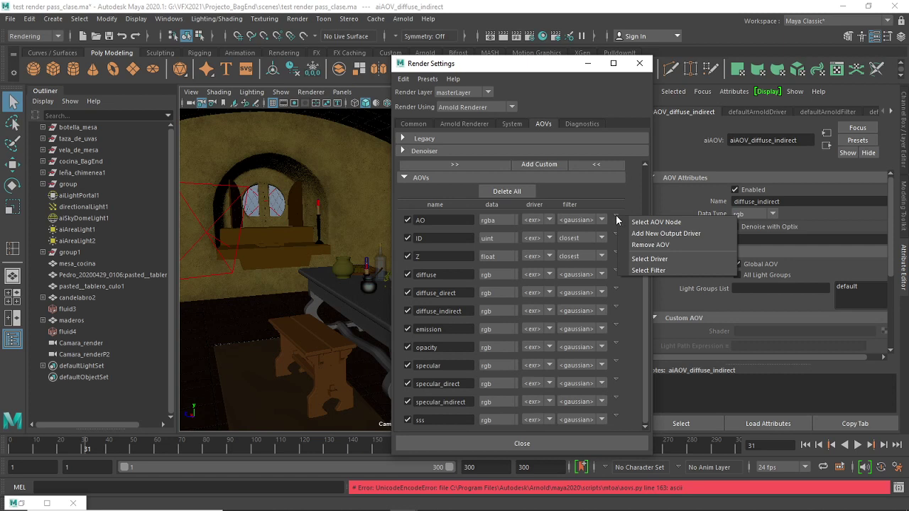
click(670, 223)
drag(554, 69, 385, 79)
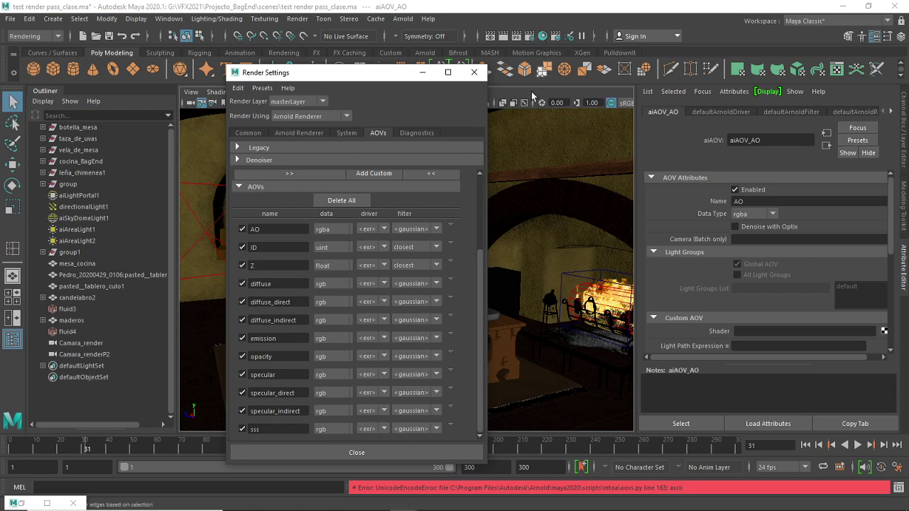
click(885, 332)
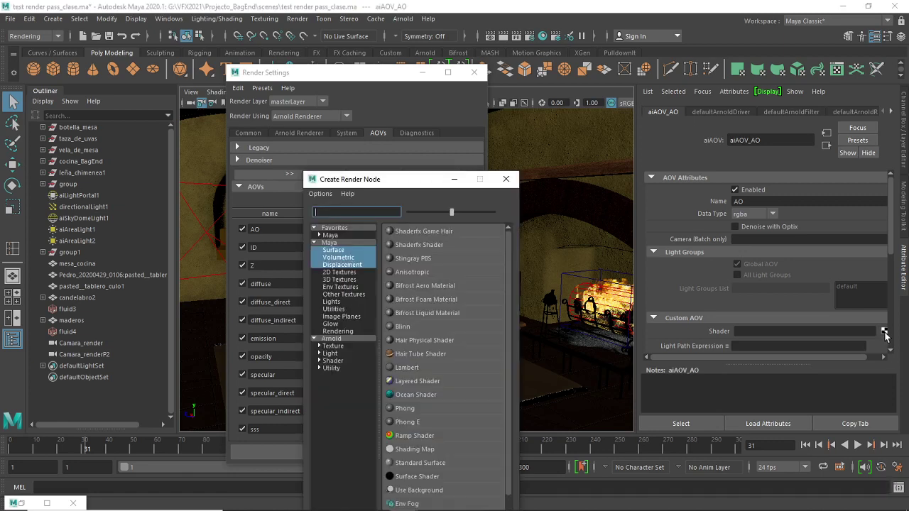
drag(412, 181, 392, 48)
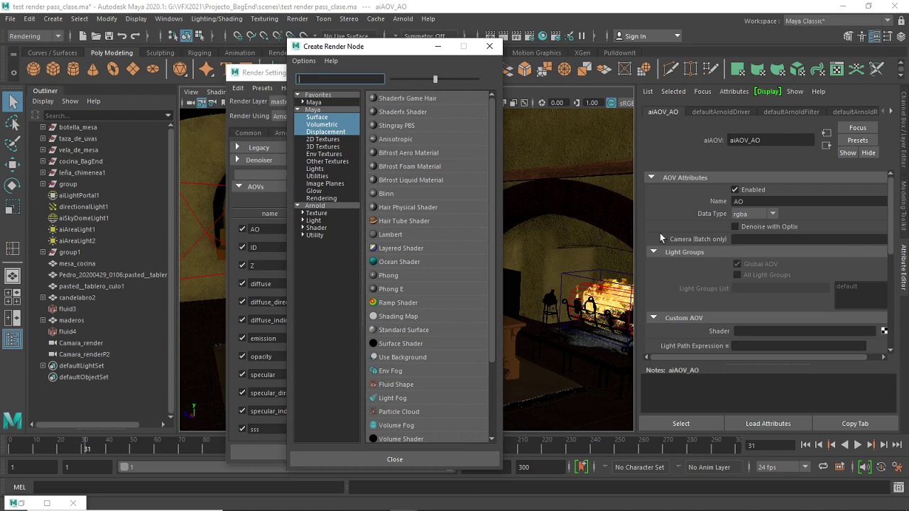
drag(637, 214, 589, 216)
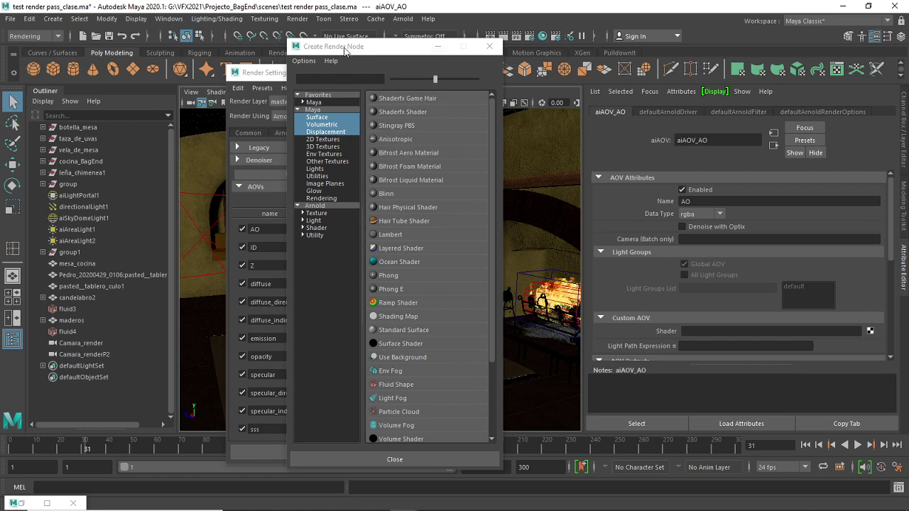
drag(345, 51, 338, 52)
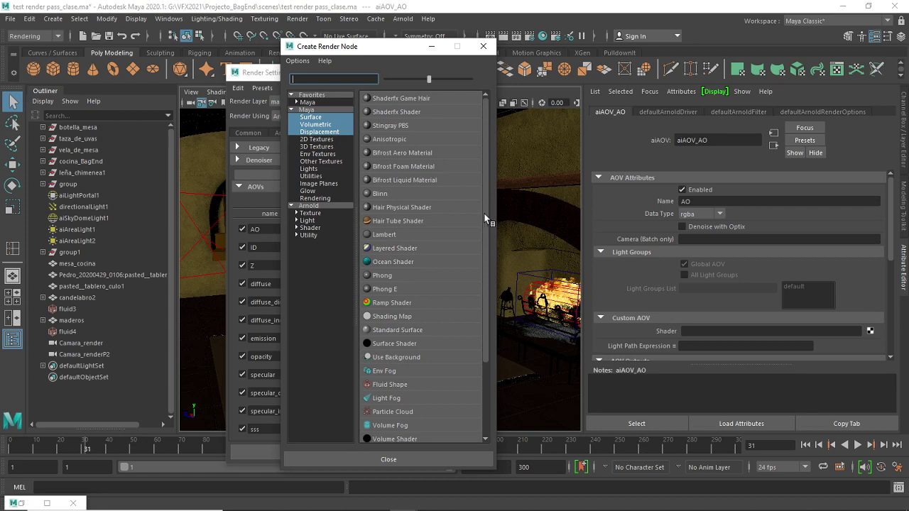
click(316, 228)
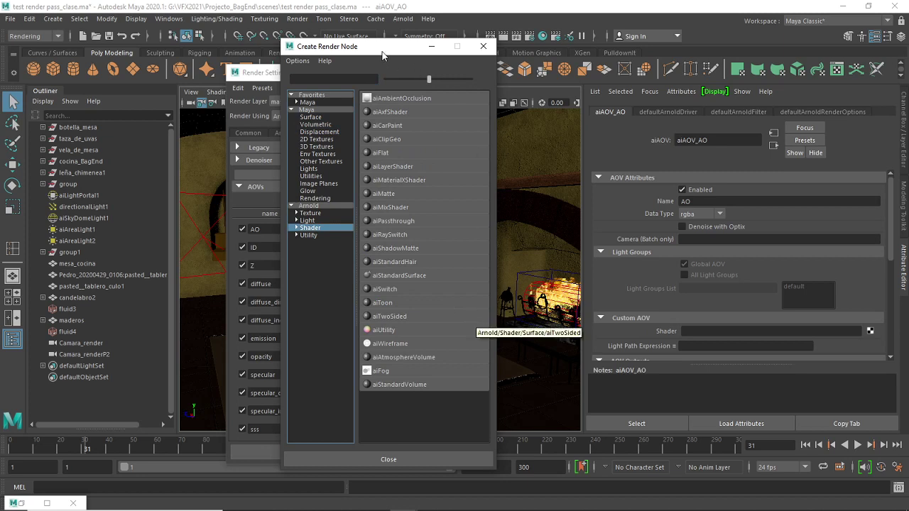
click(417, 98)
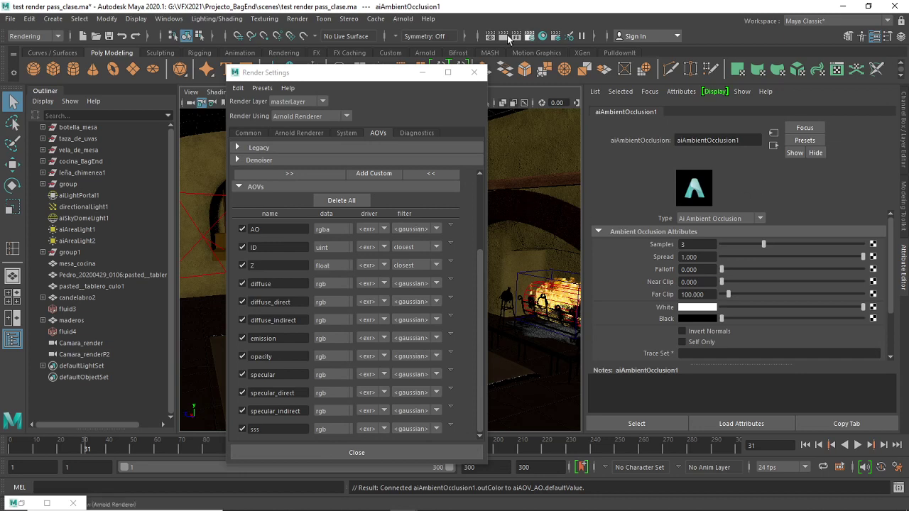
- Render the scene in the Arnold RenderView and display the AO pass instead of Beauty
drag(346, 73, 160, 452)
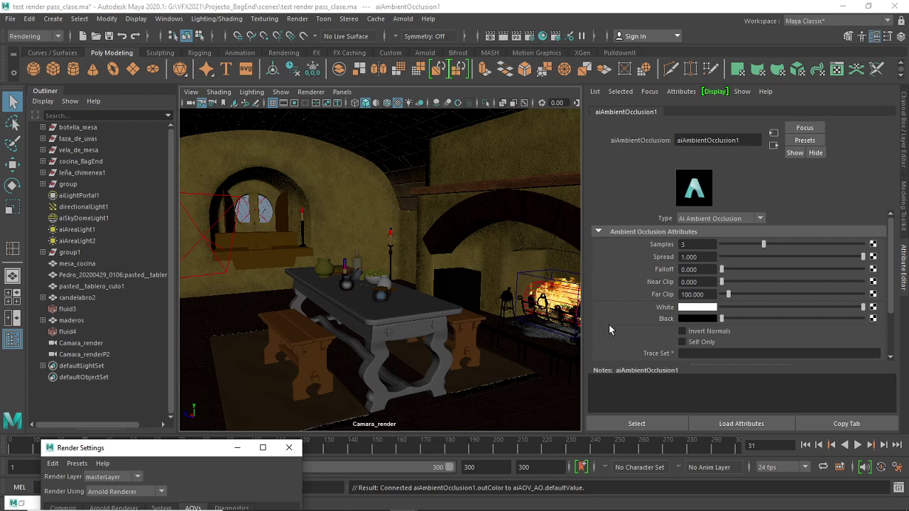
click(401, 20)
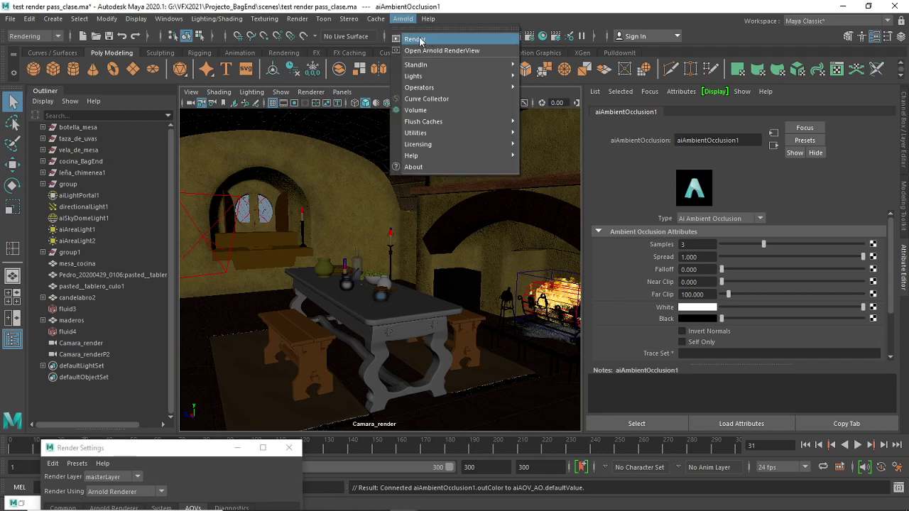
click(421, 40)
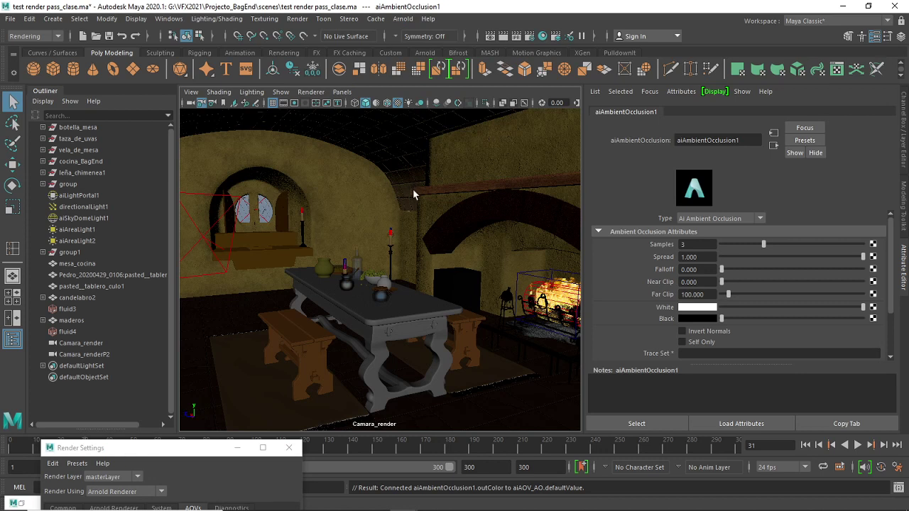
click(21, 503)
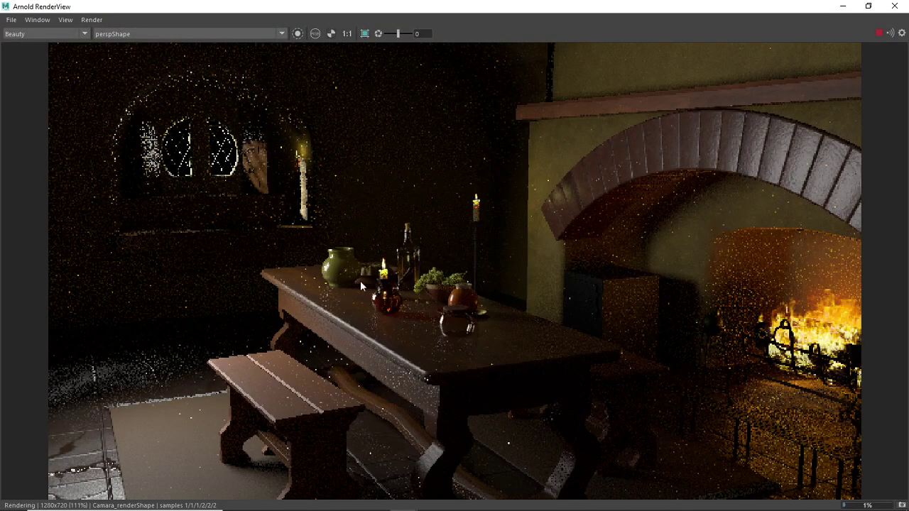
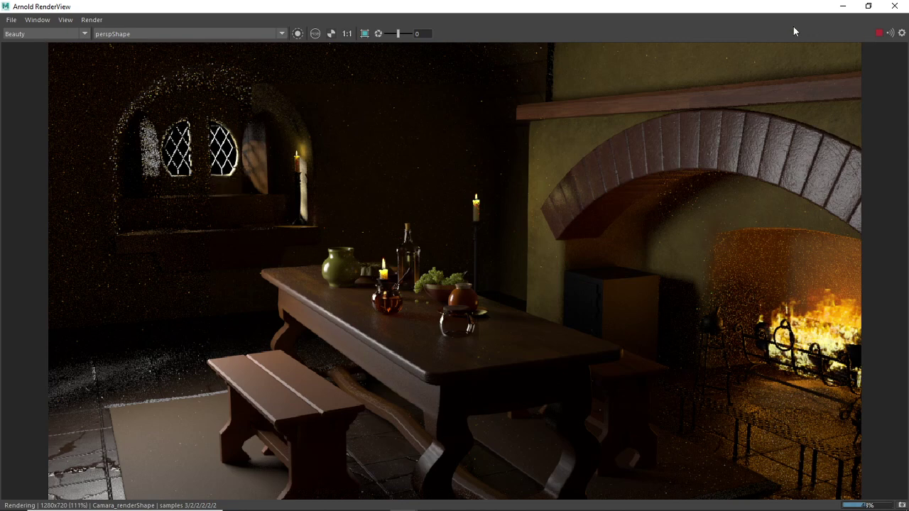
click(84, 34)
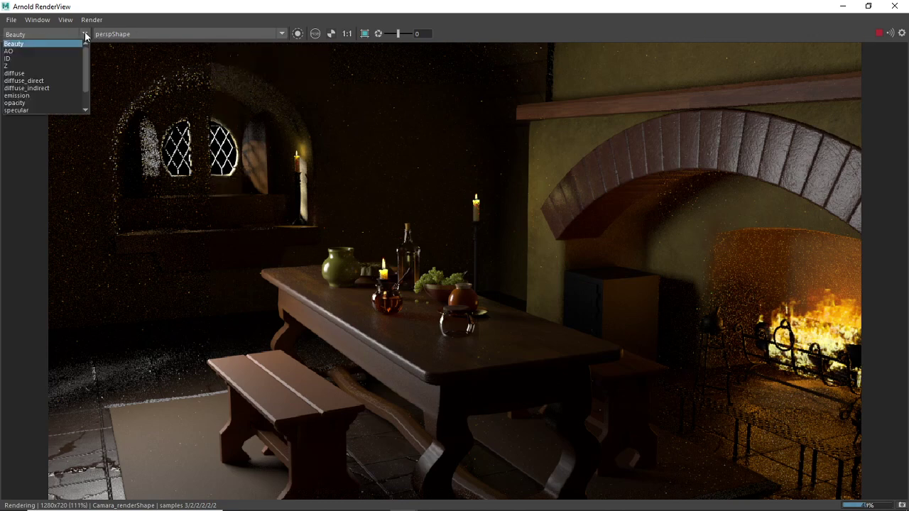
click(16, 53)
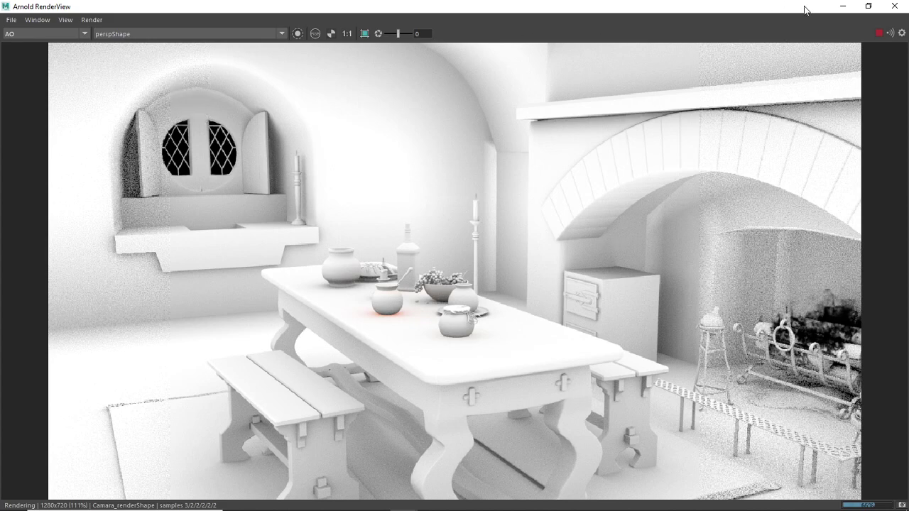
- Shrink the Arnold RenderView window and place it beside the ambient occlusion attributes, keeping both in view
drag(796, 6, 773, 94)
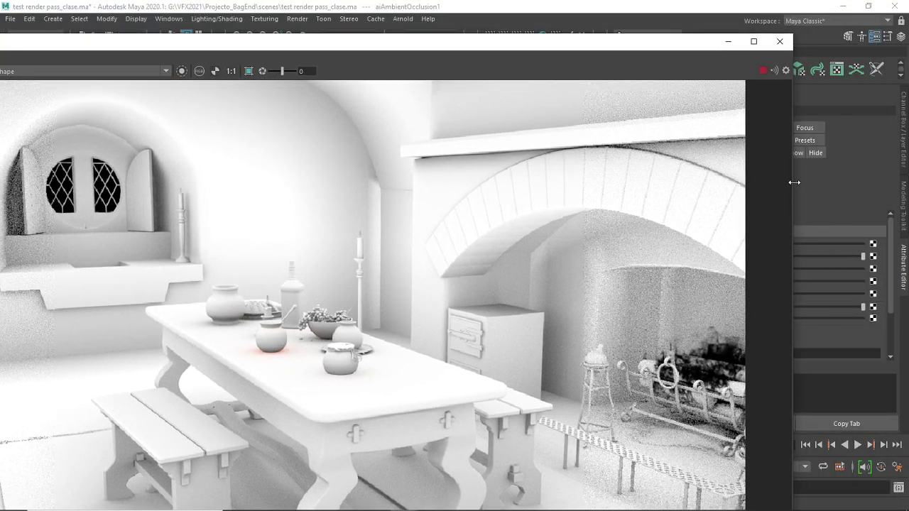
drag(792, 181, 407, 200)
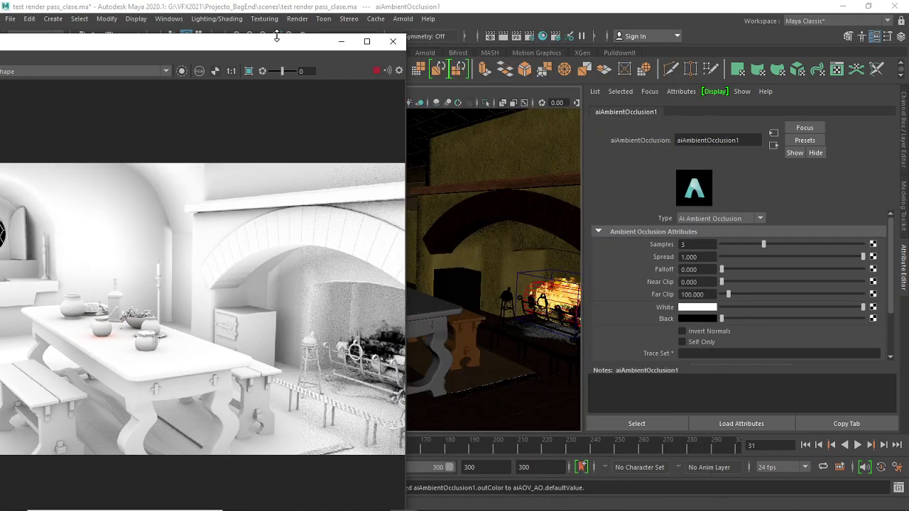
drag(279, 32, 341, 84)
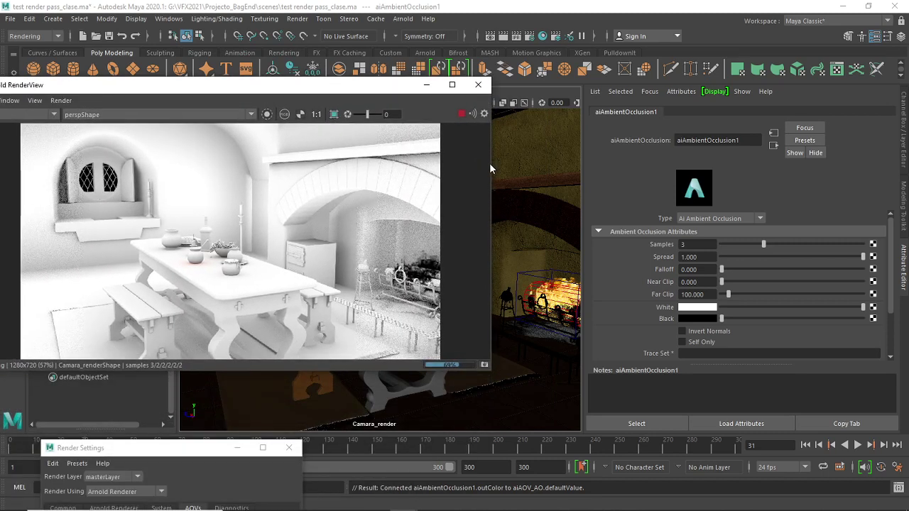
drag(492, 162, 424, 159)
drag(249, 85, 319, 71)
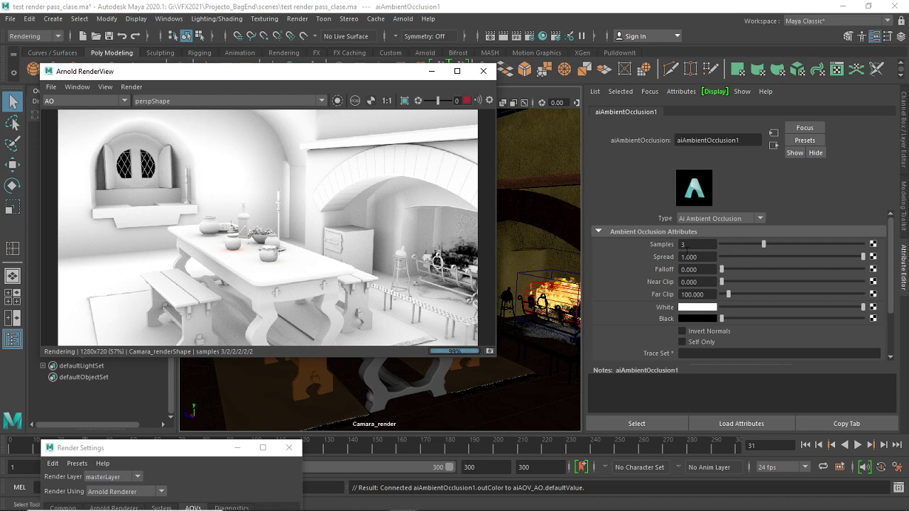
- Set the ambient occlusion shader's Samples to 10
click(693, 245)
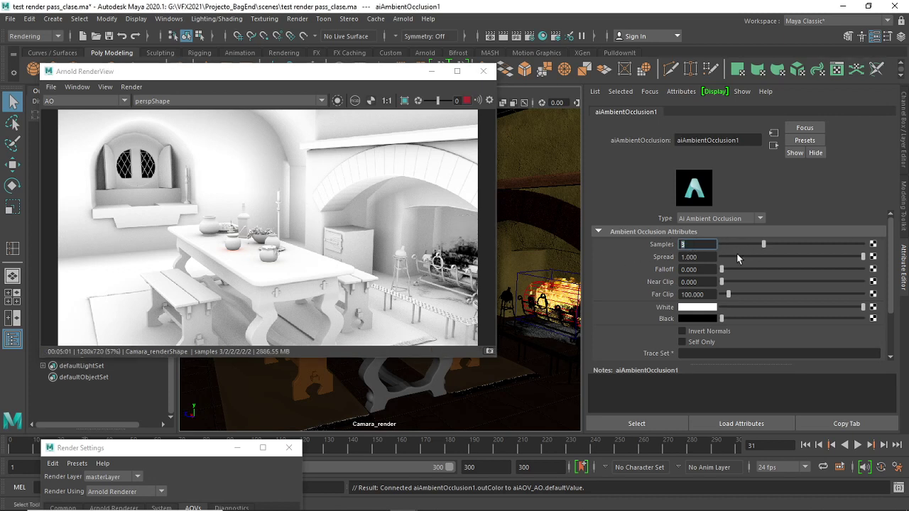
double_click(683, 244)
text(10)
key(Return)
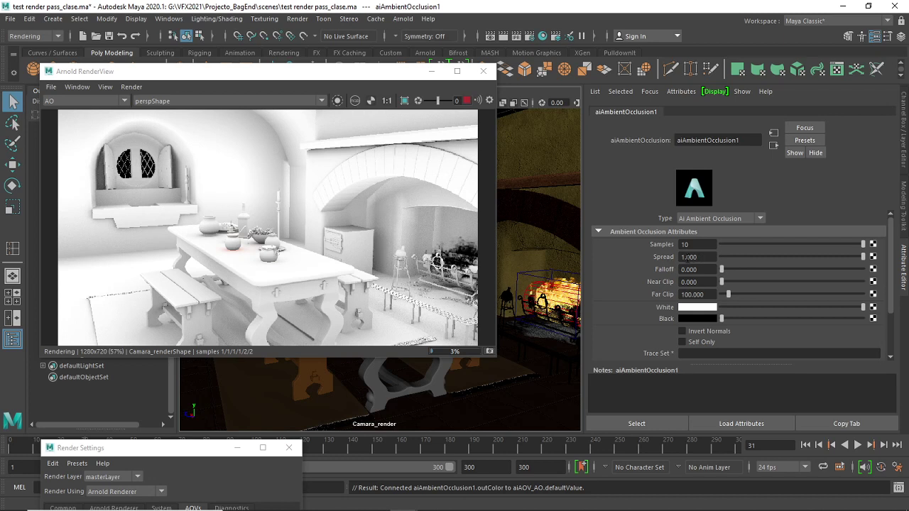
- Try ambient occlusion Spread values of about 0.15 and 0.55, settling on about 0.498
click(744, 256)
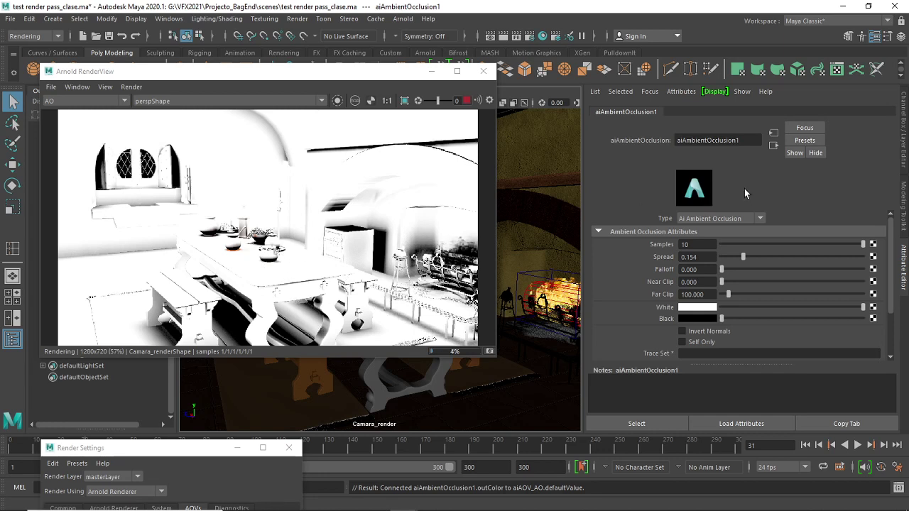
click(800, 257)
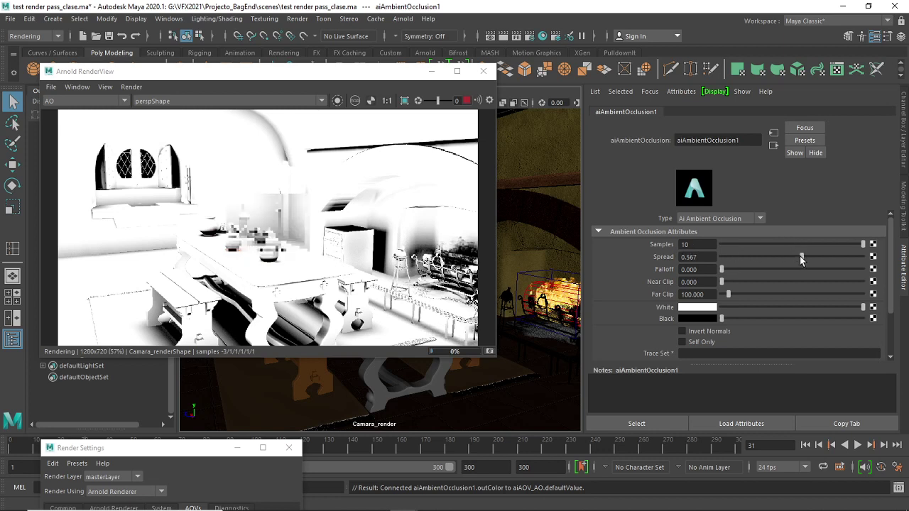
drag(800, 257, 798, 256)
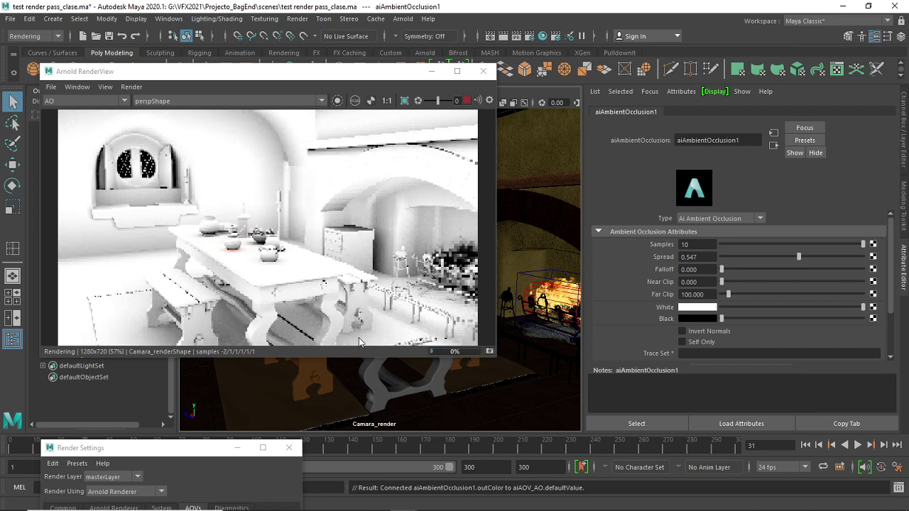
drag(797, 257, 790, 257)
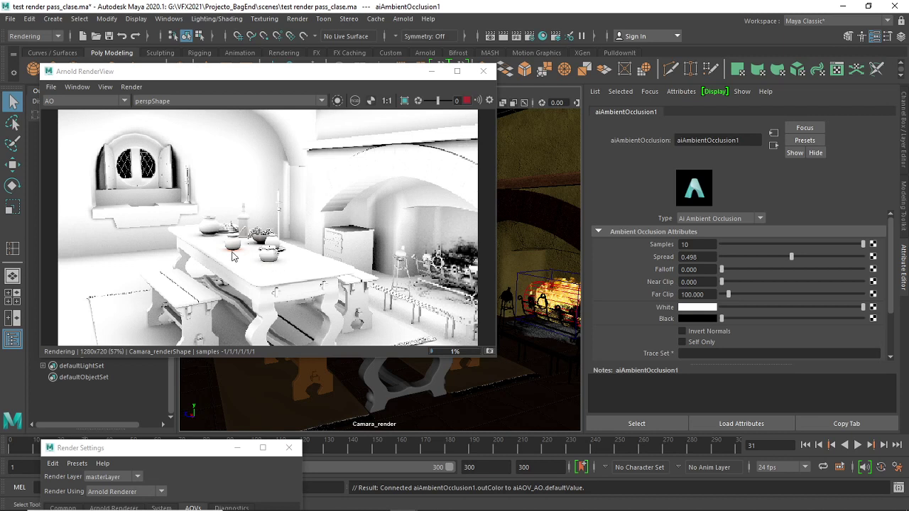
- Try ambient occlusion Falloff values of 0.2 and 0.1
click(697, 269)
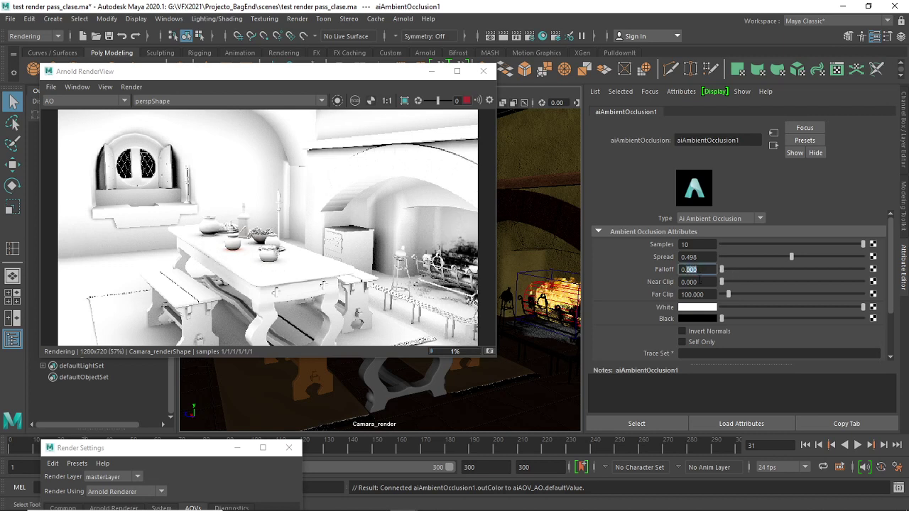
text(0.2)
key(Return)
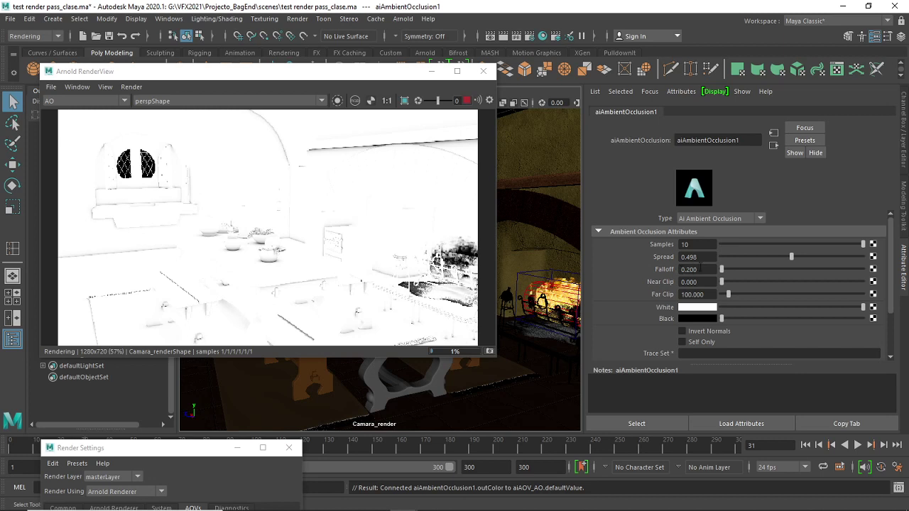
drag(703, 271, 687, 270)
text(1)
key(Return)
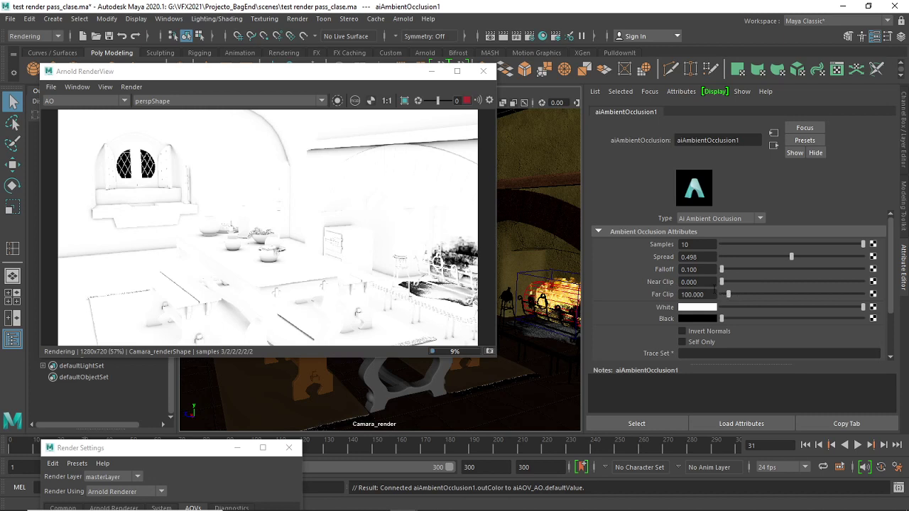
- Try a Near Clip of about 27.5 and a Falloff of about 81, returning each to 0
drag(754, 280, 759, 281)
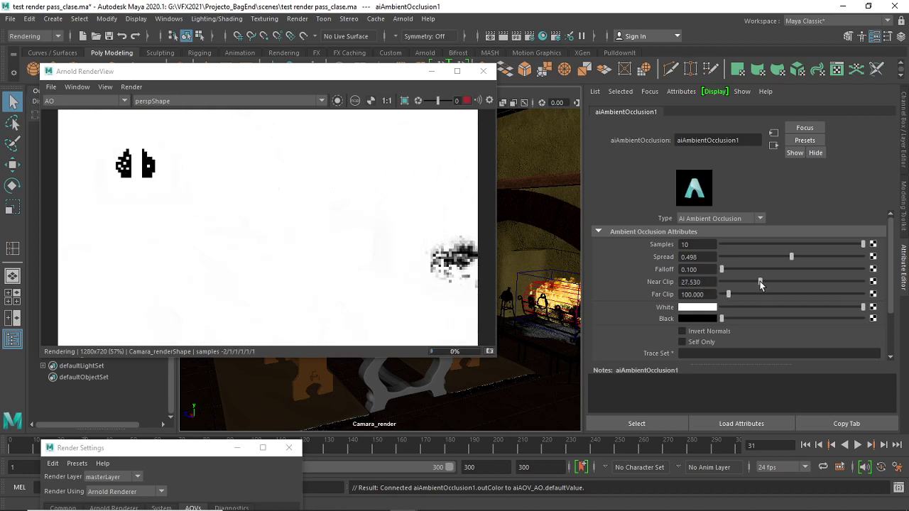
drag(759, 281, 718, 281)
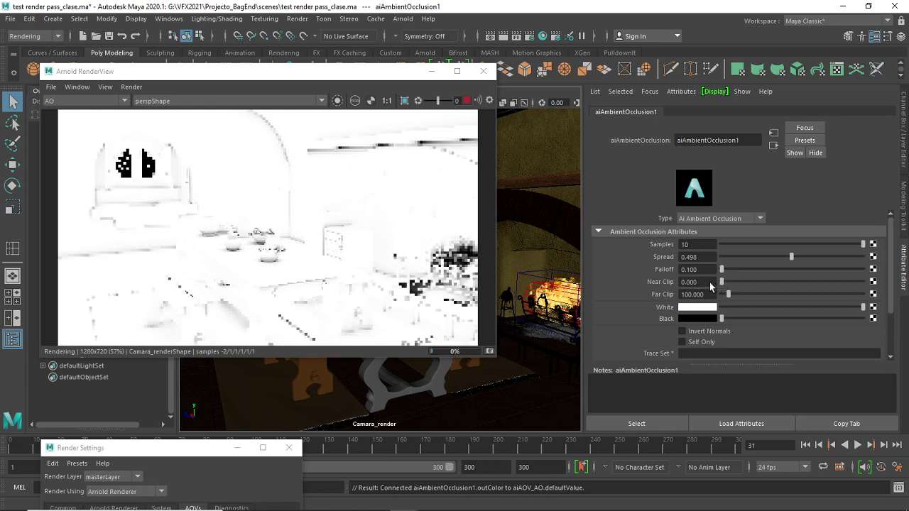
click(749, 269)
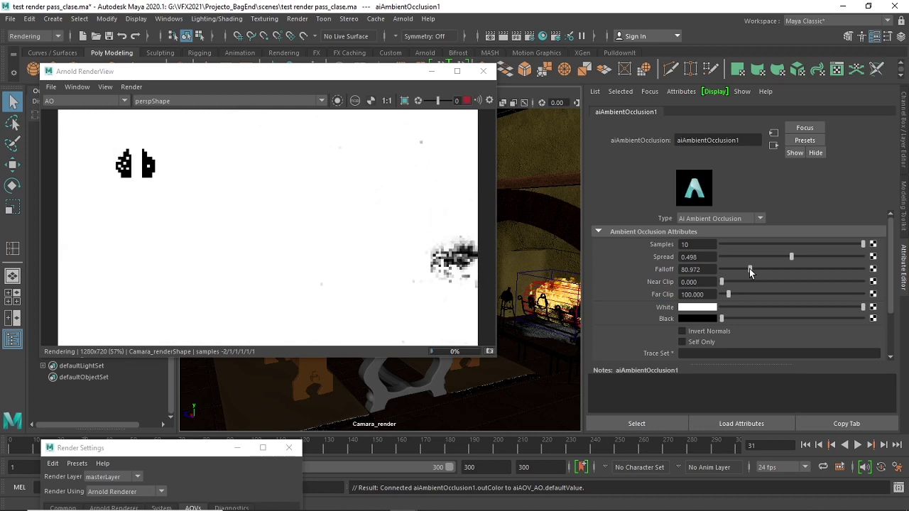
drag(750, 269, 713, 269)
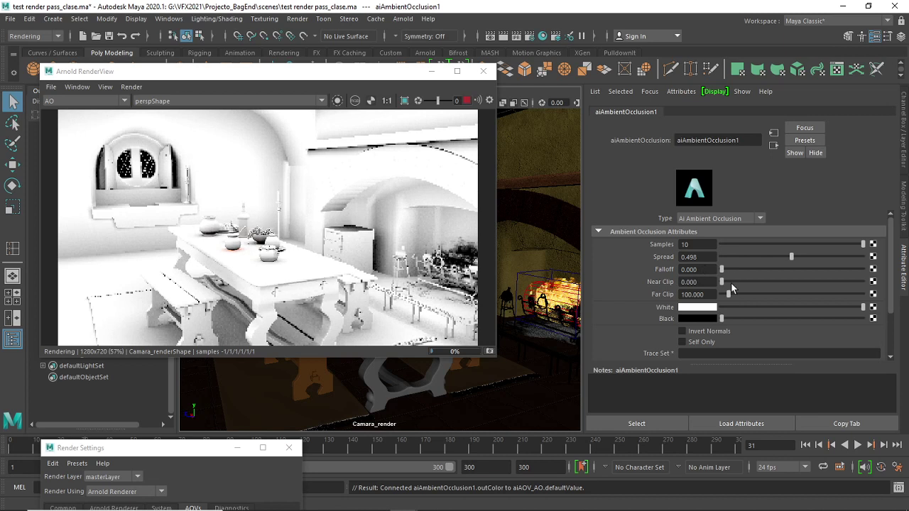
- Try a Far Clip of about 372 on the ambient occlusion shader, then reduce it to about 16.2
drag(730, 283, 746, 292)
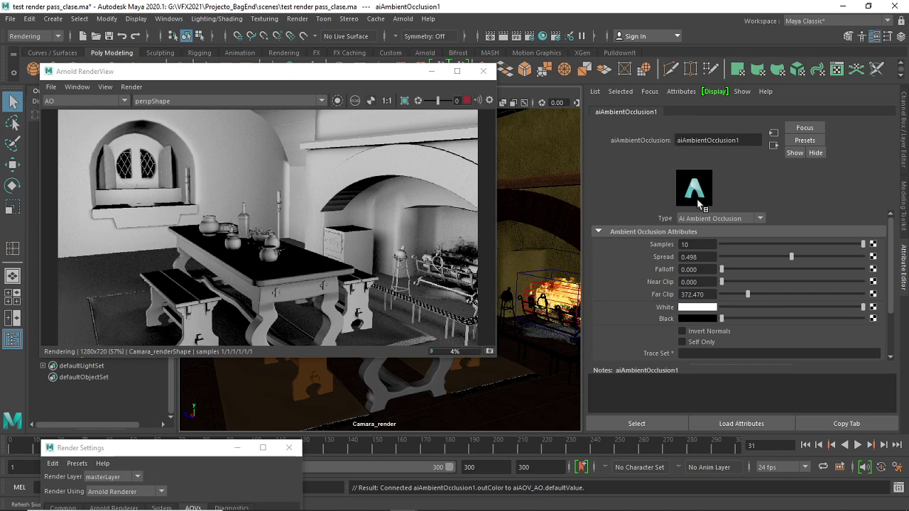
drag(746, 293, 723, 293)
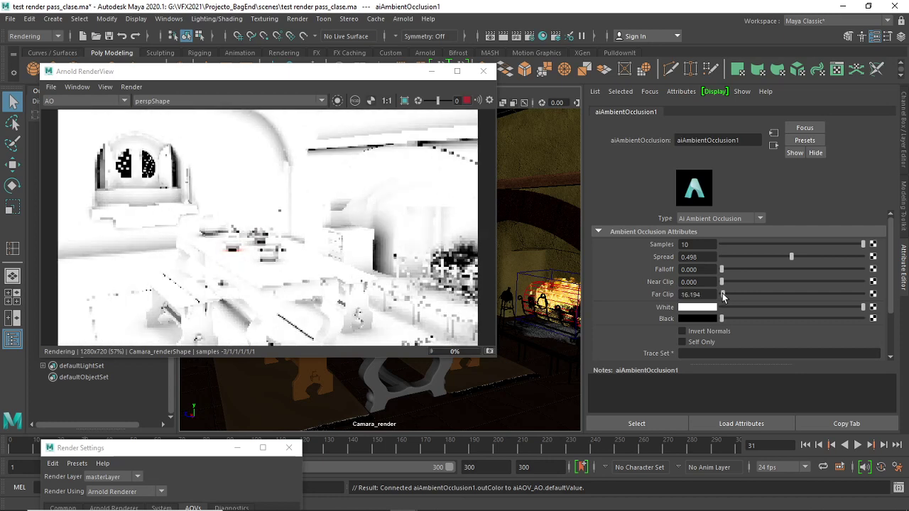
drag(725, 294, 723, 295)
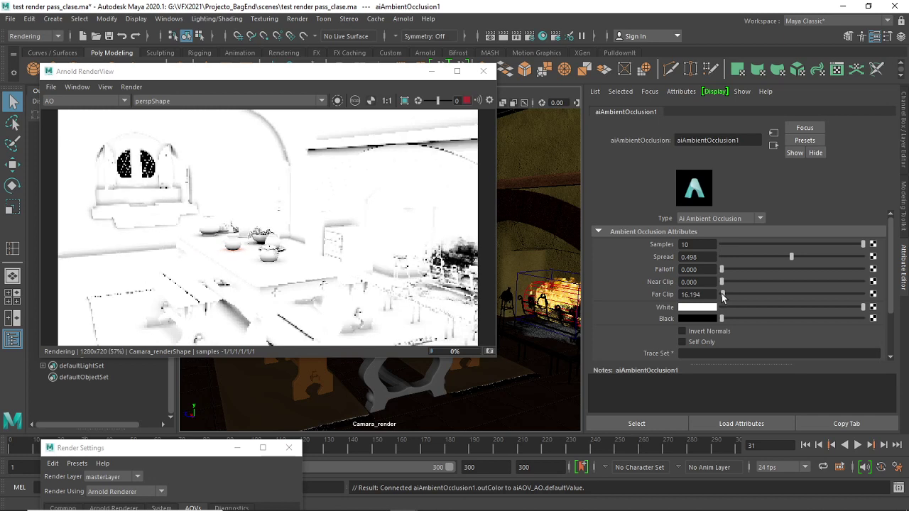
- Try a Near Clip of about 2 on the ambient occlusion shader, then return it to 0
drag(723, 295, 723, 296)
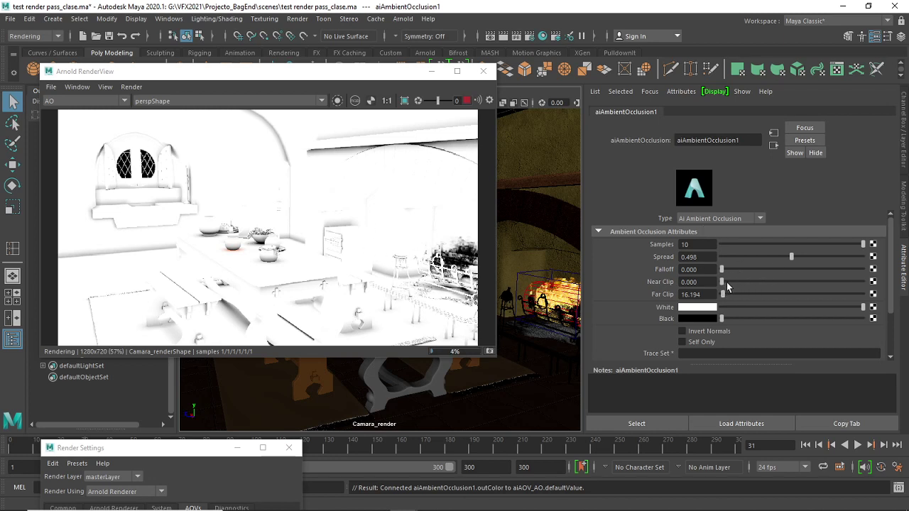
drag(723, 282, 726, 281)
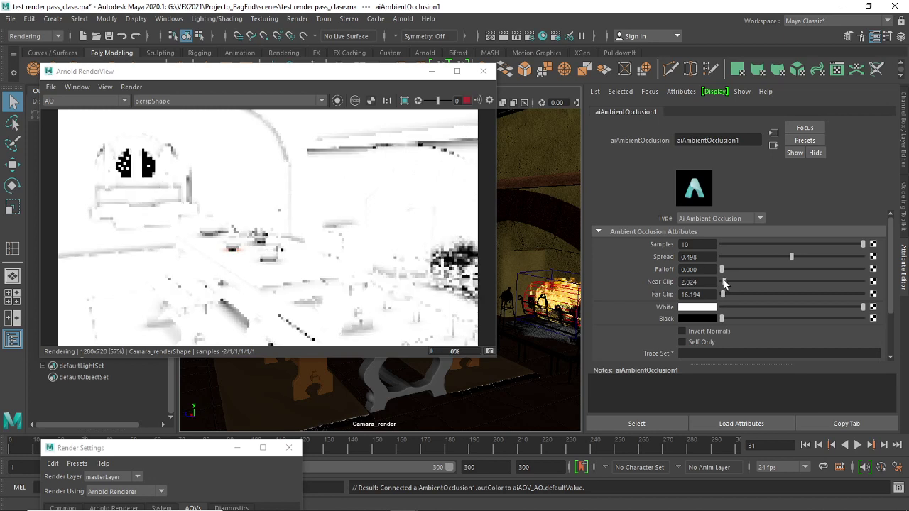
drag(727, 281, 721, 283)
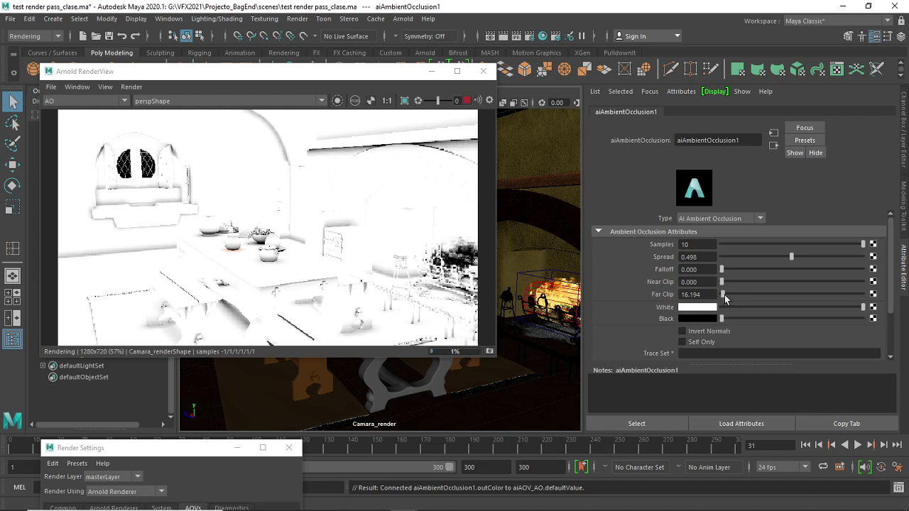
- Set the ambient occlusion shader's Far Clip to 40
click(725, 295)
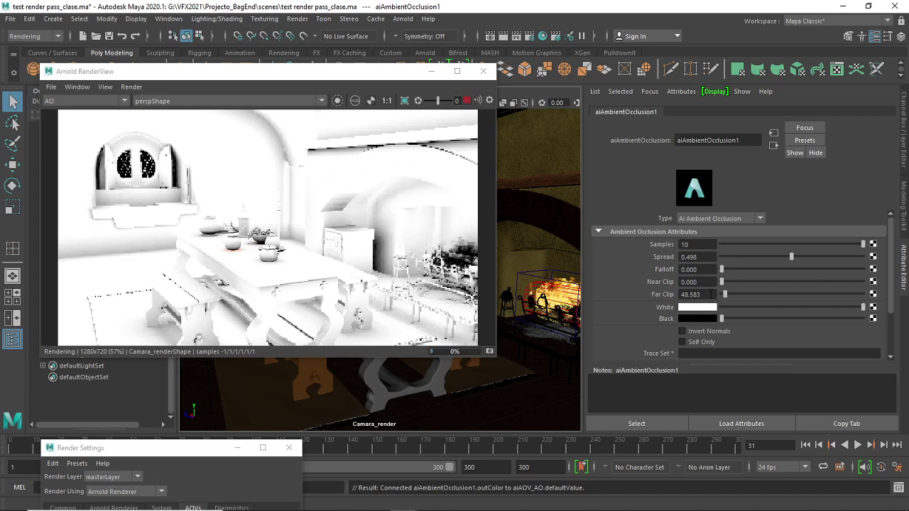
double_click(689, 294)
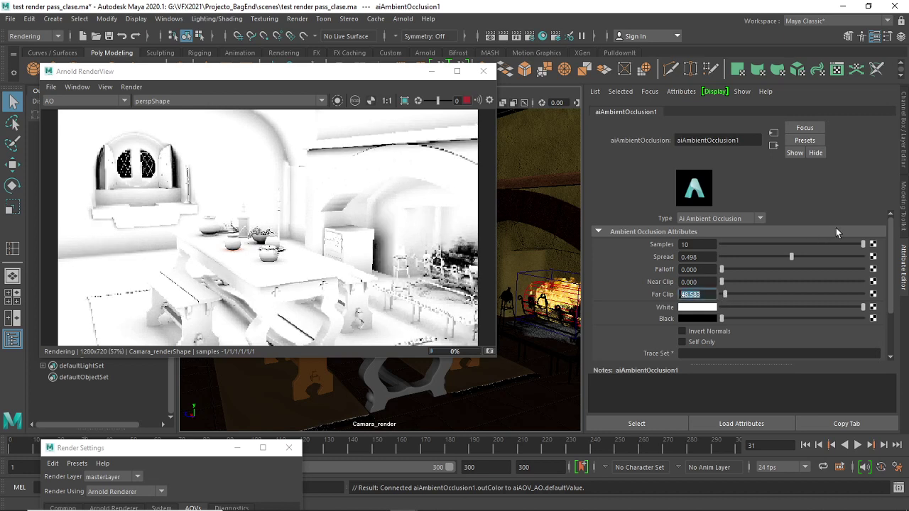
text(4)
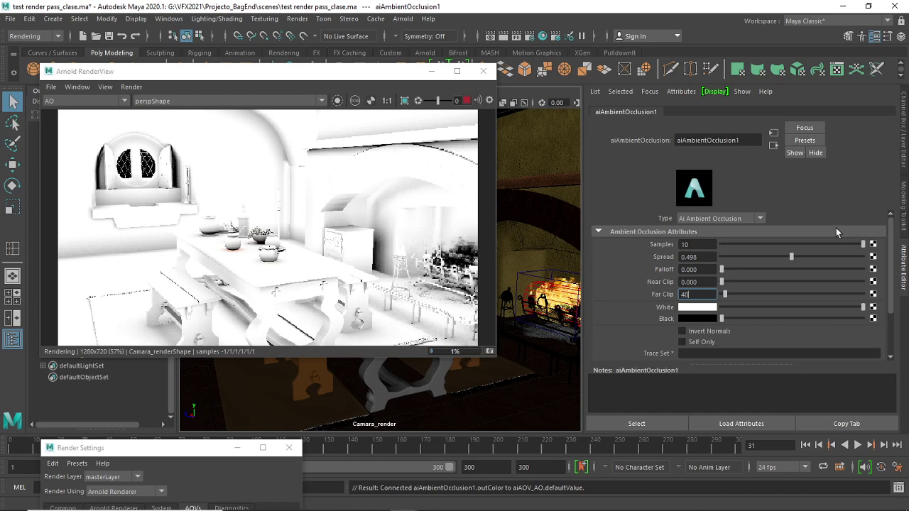
text(0)
key(Return)
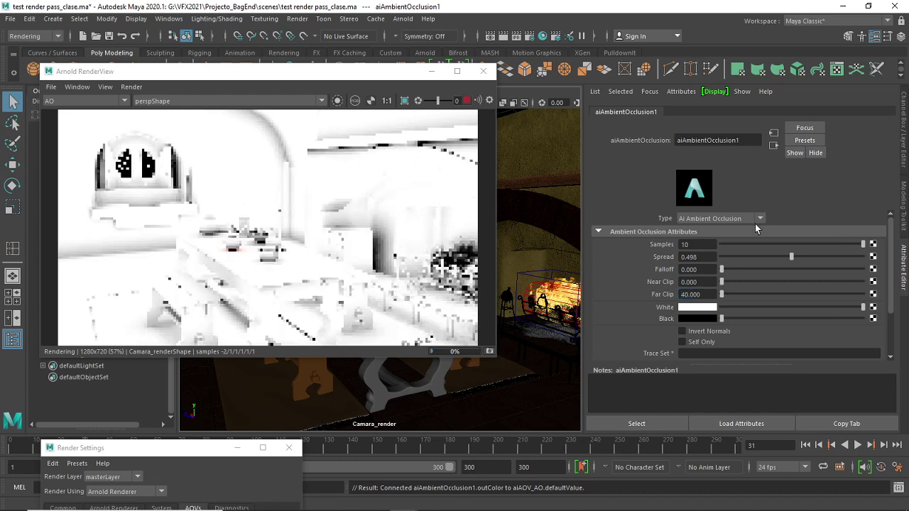
- Set the ambient occlusion shader's Spread to 0.5
click(694, 257)
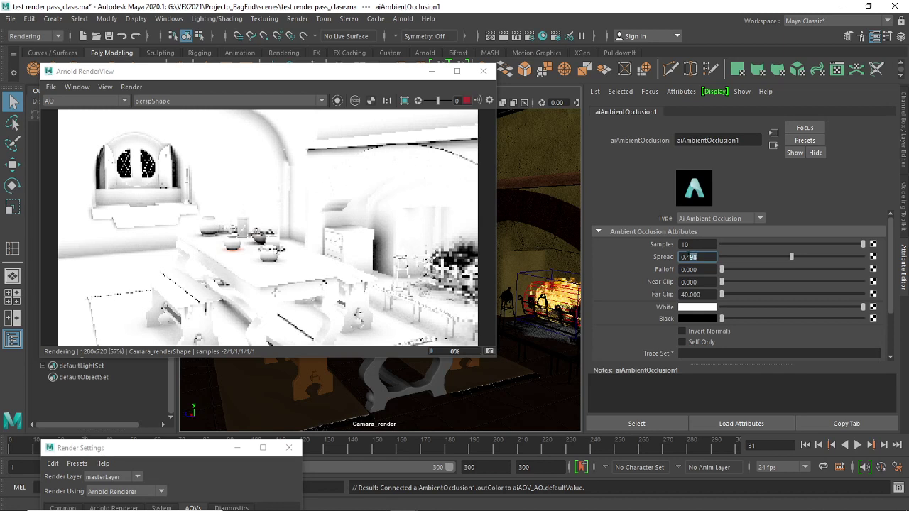
drag(681, 257, 730, 259)
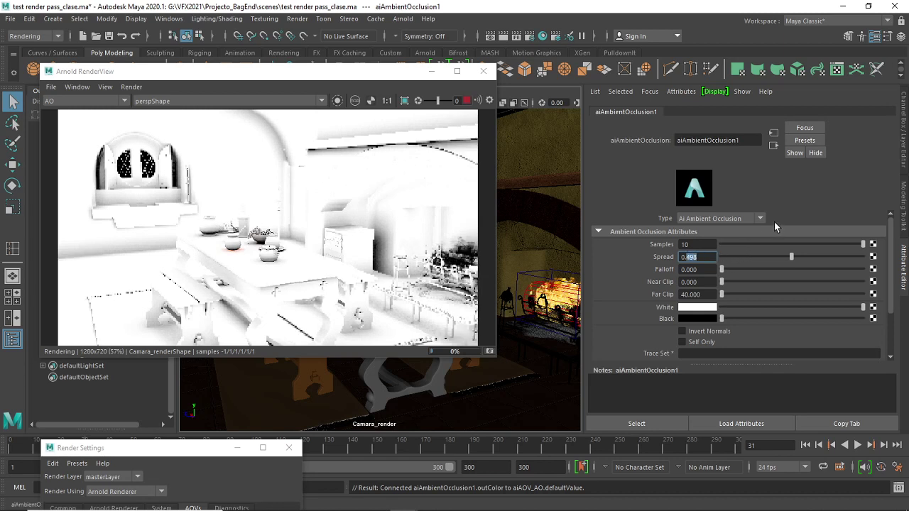
text(0.5)
key(Return)
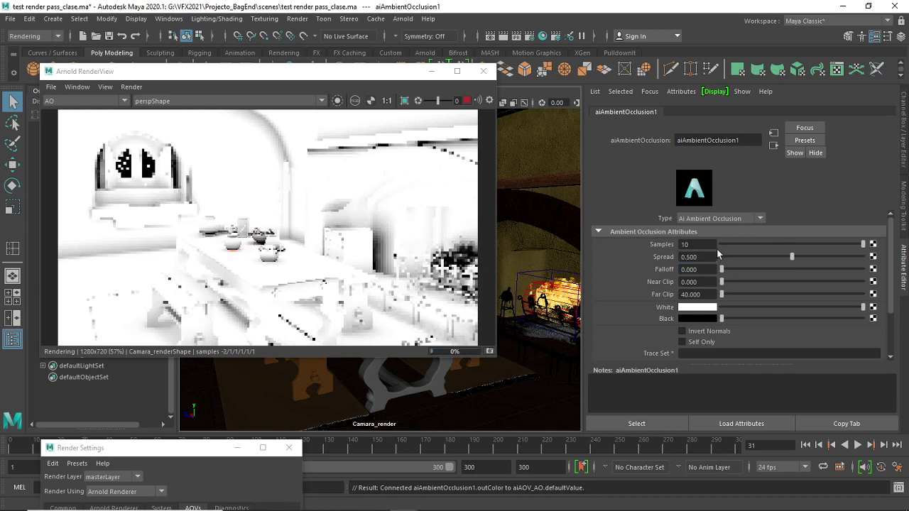
double_click(710, 244)
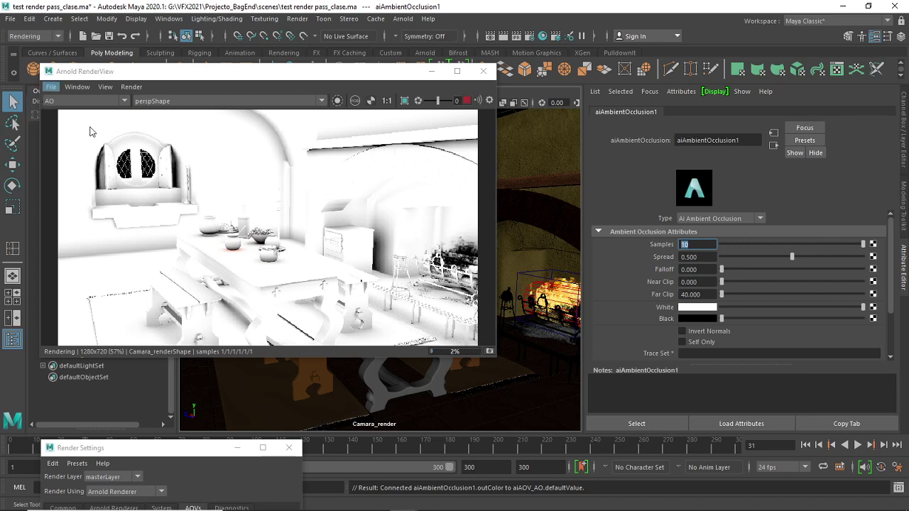
- Display the Z depth AOV in the RenderView with the exposure lowered to -1
click(286, 76)
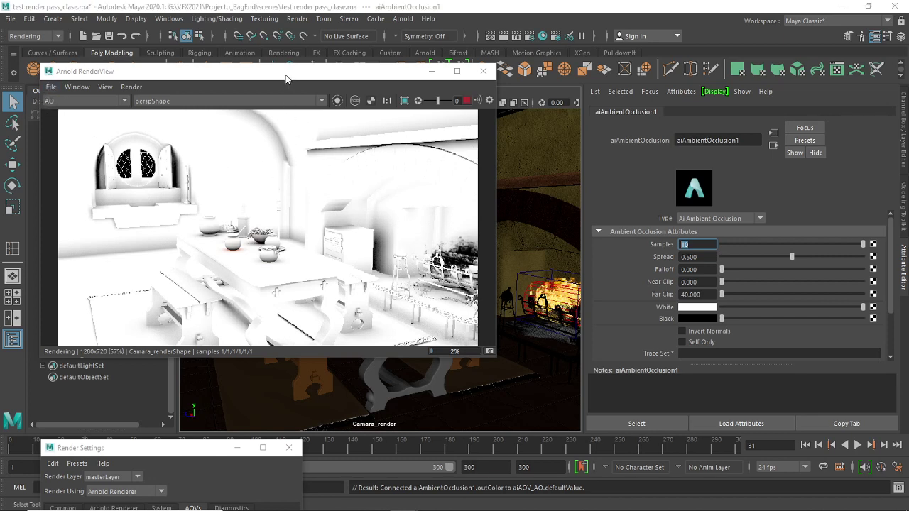
drag(286, 79, 307, 83)
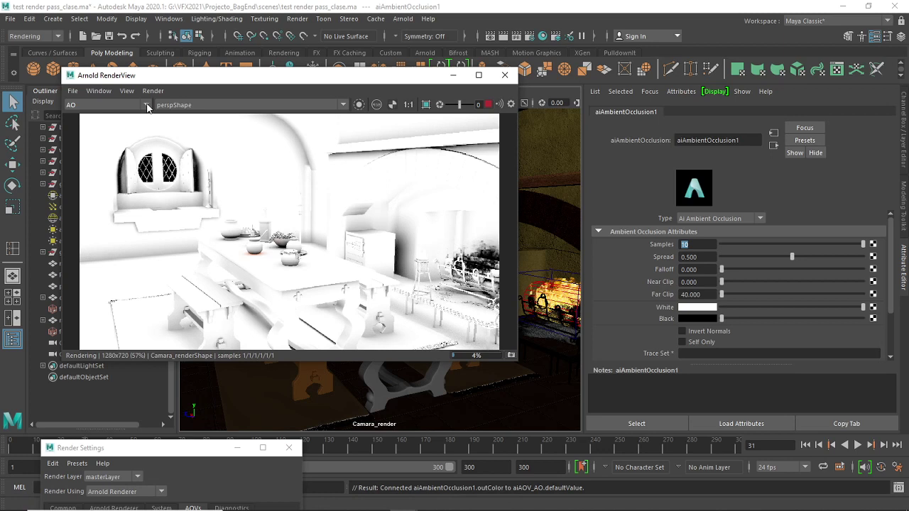
click(147, 106)
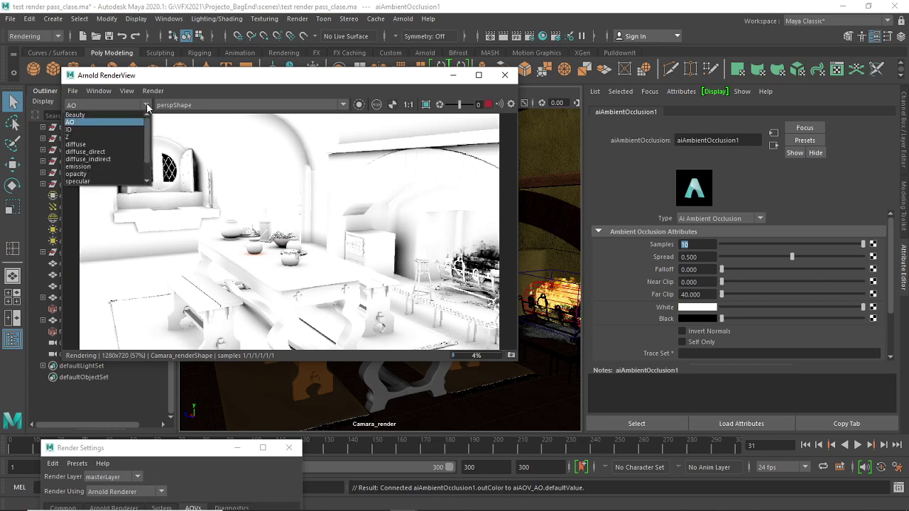
click(105, 138)
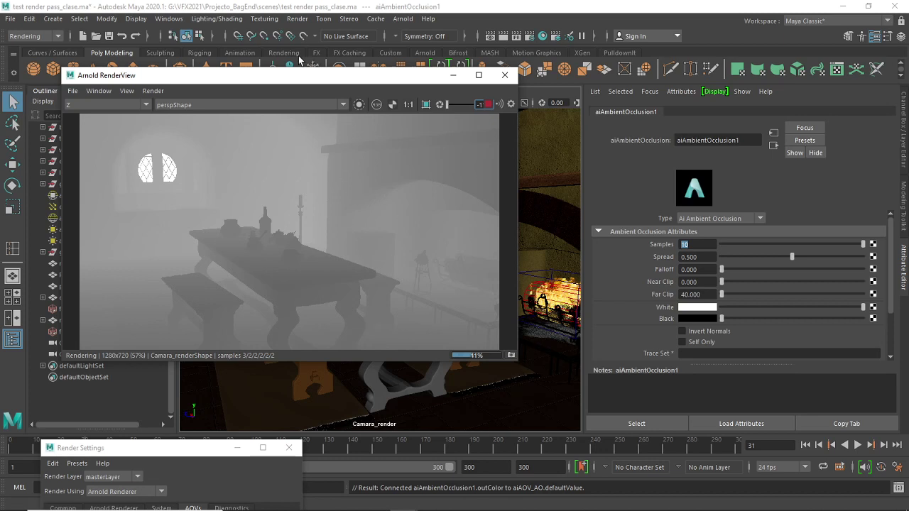
- Check the ID AOV and the sss AOV in the RenderView
drag(303, 81, 361, 75)
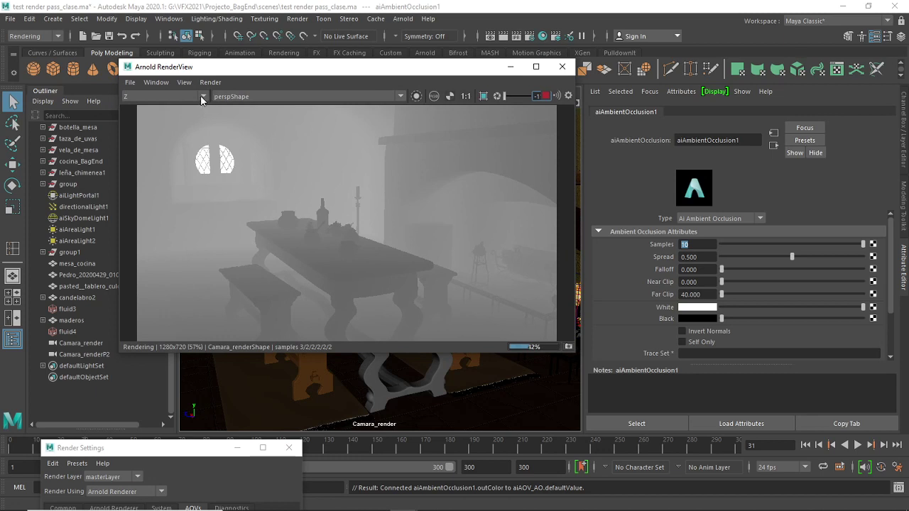
click(202, 97)
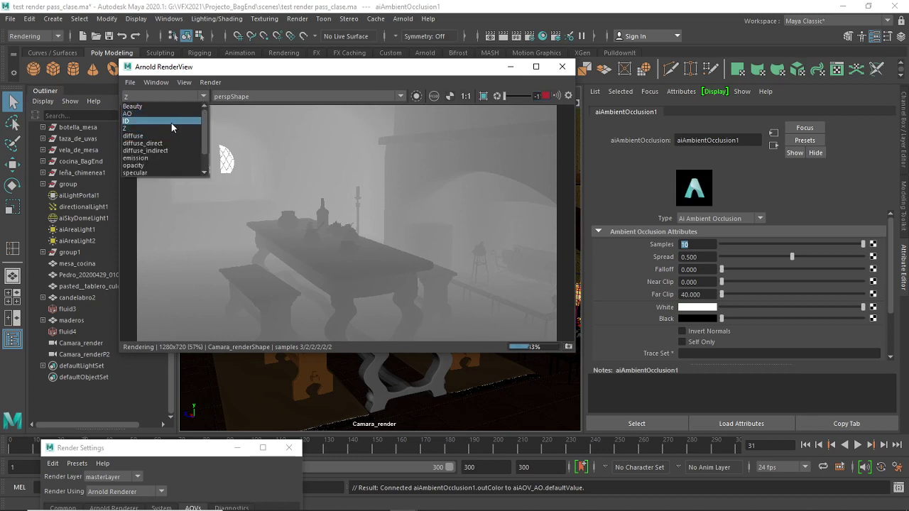
click(178, 122)
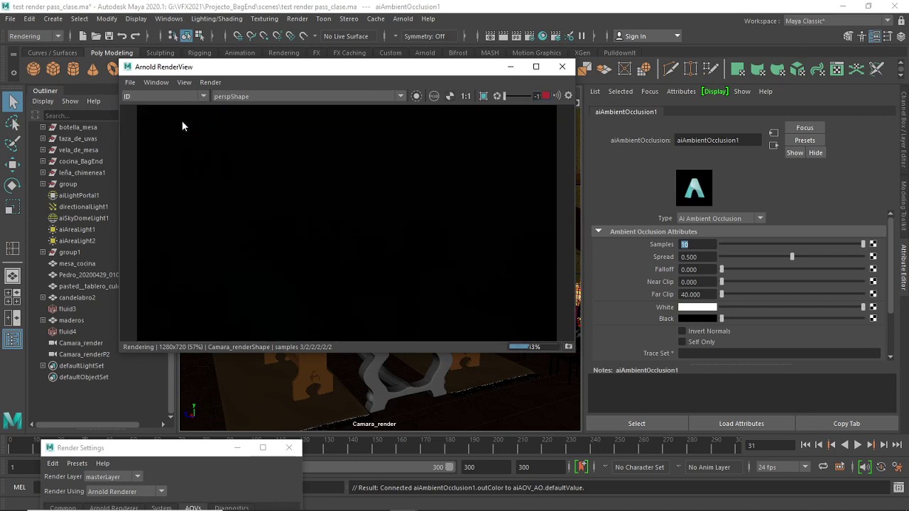
click(202, 97)
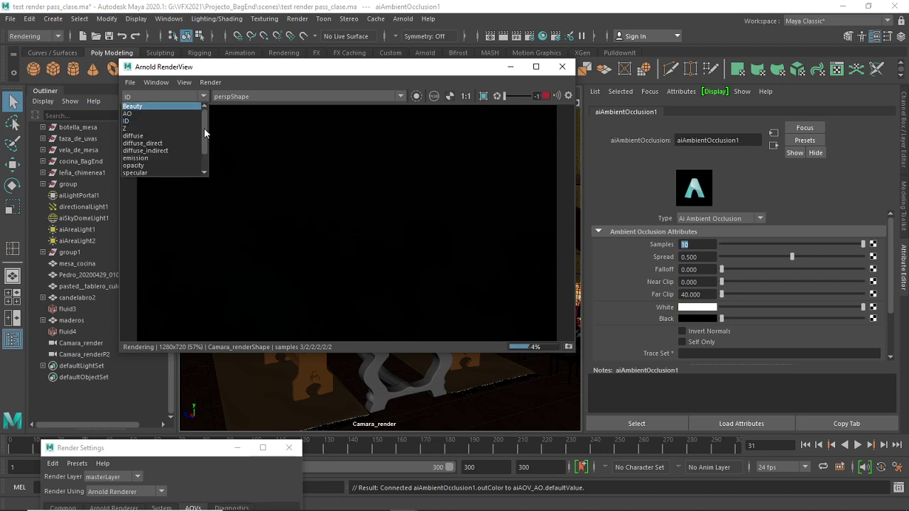
drag(204, 127, 205, 146)
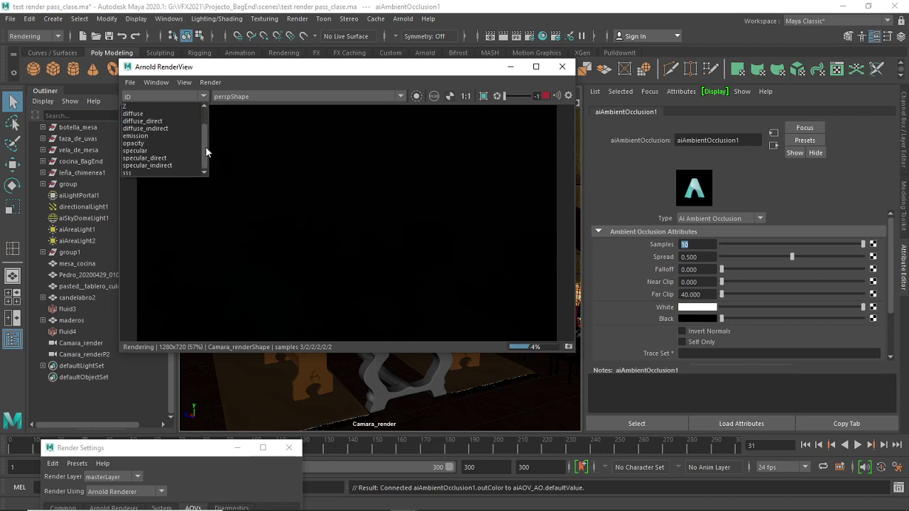
click(158, 172)
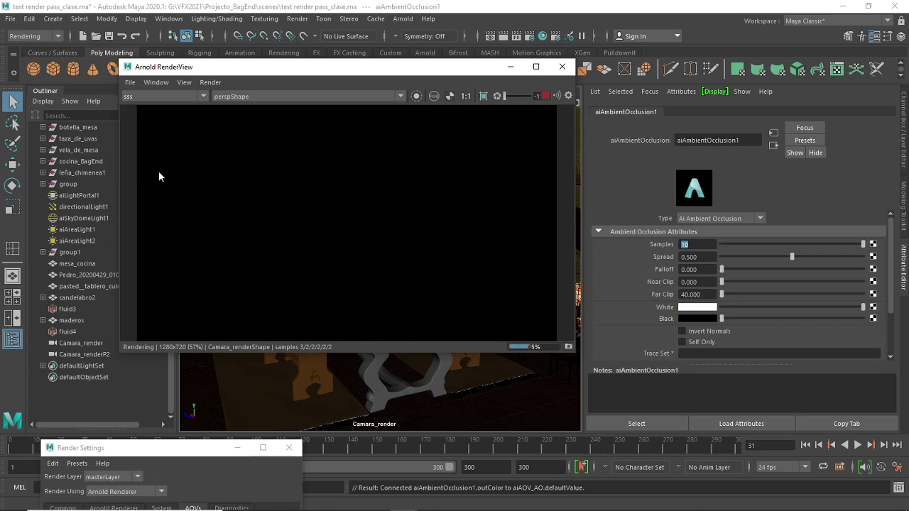
- Reset the RenderView exposure to 0 and display the specular_indirect AOV
click(203, 97)
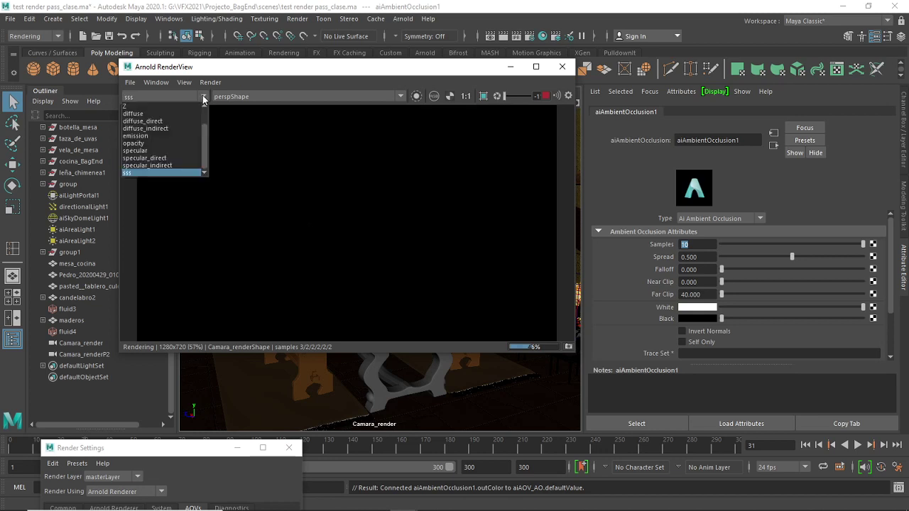
click(356, 69)
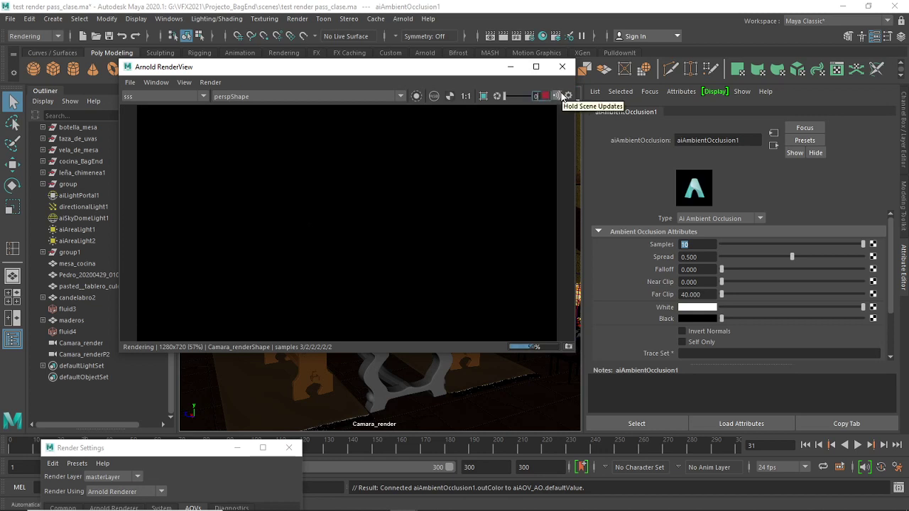
click(203, 96)
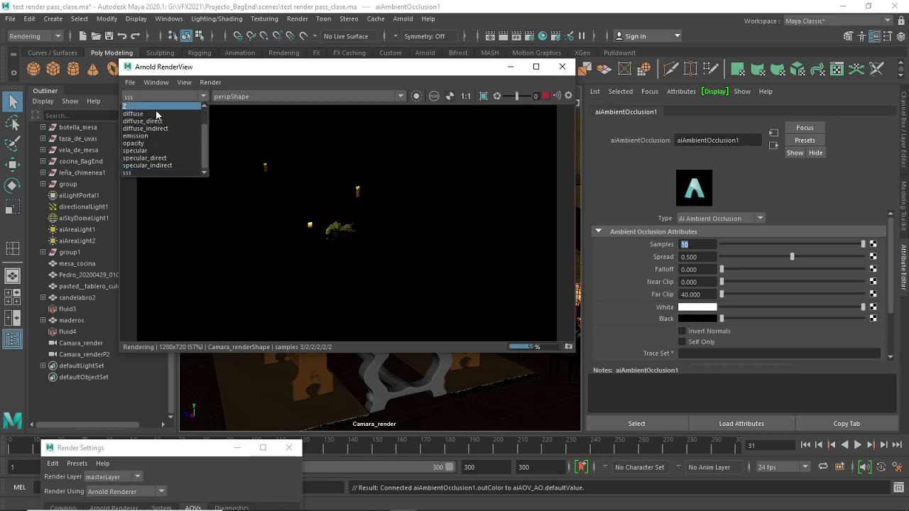
click(156, 165)
- View the emission AOV, followed by the ID AOV, at the normal exposure
click(199, 98)
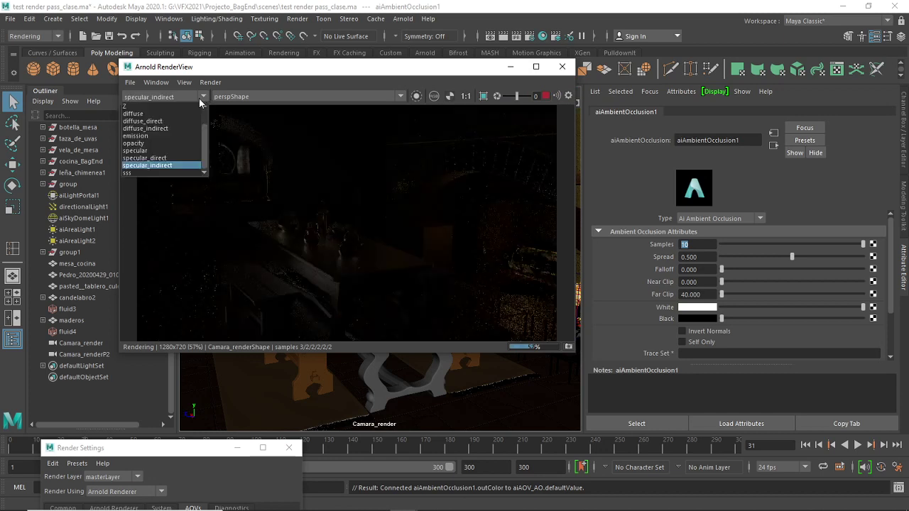
click(150, 136)
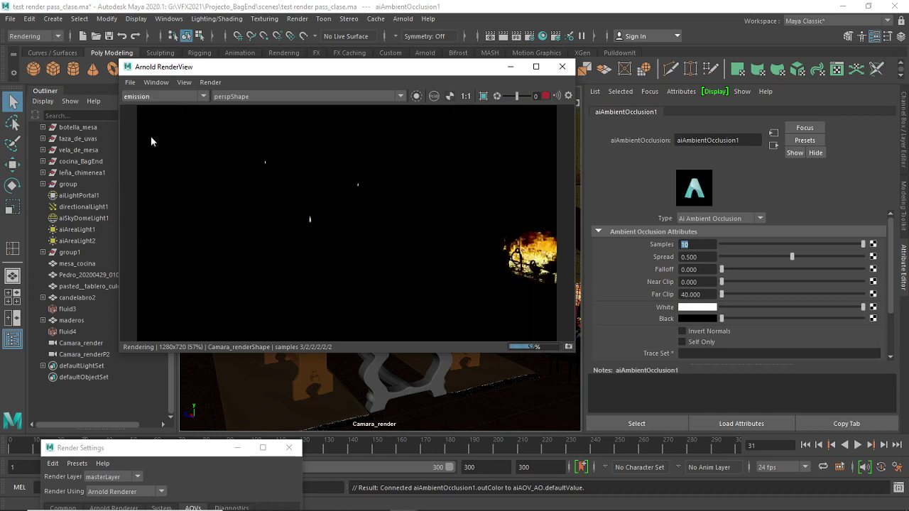
click(203, 97)
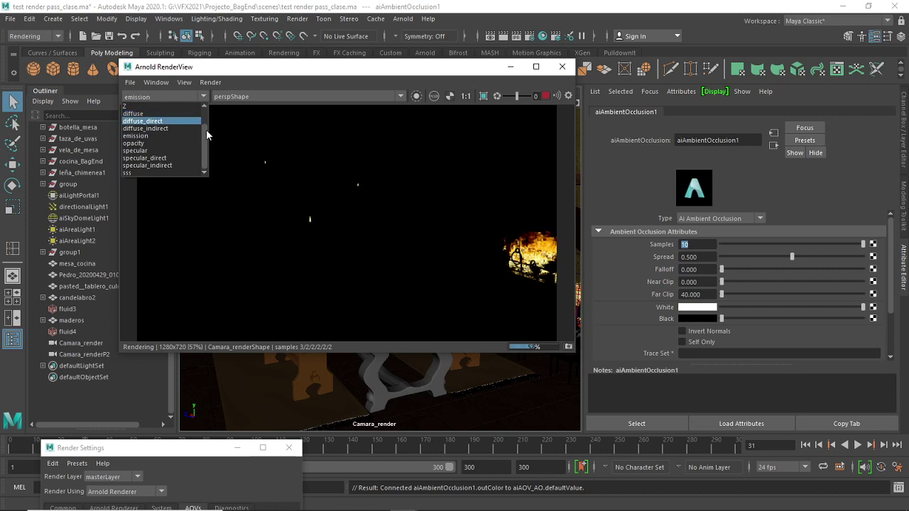
drag(205, 133, 205, 114)
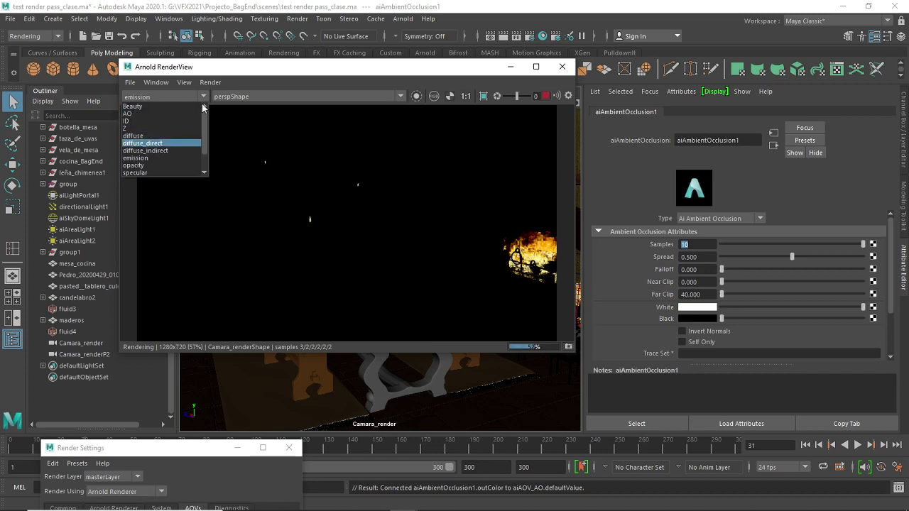
click(153, 120)
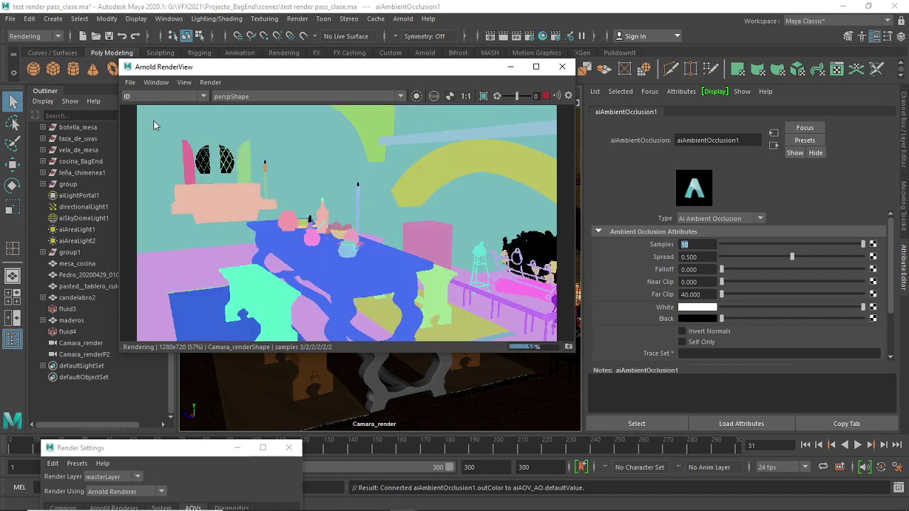
- Switch the RenderView display back to the Beauty pass
click(203, 97)
click(200, 106)
click(200, 97)
click(200, 106)
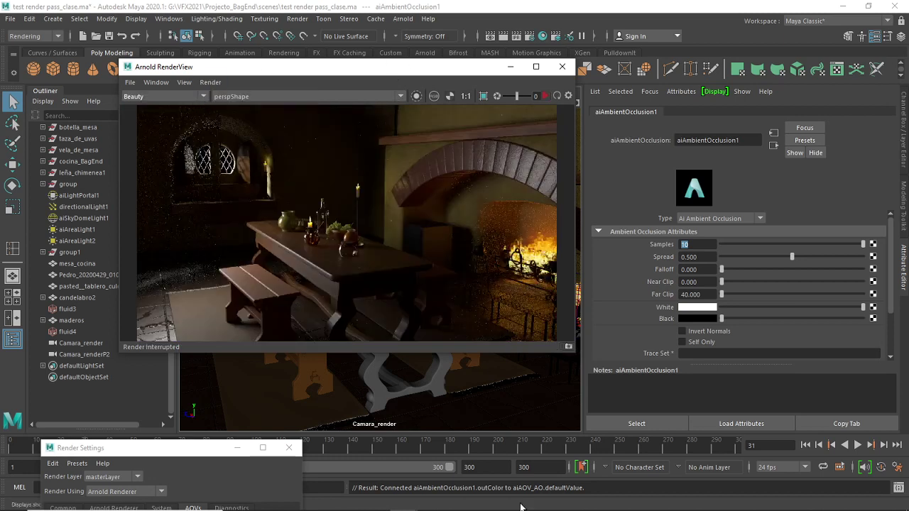
- Move the RenderView window aside and restart the interrupted IPR render of the Beauty pass
mouse_move(455, 510)
drag(405, 72, 438, 66)
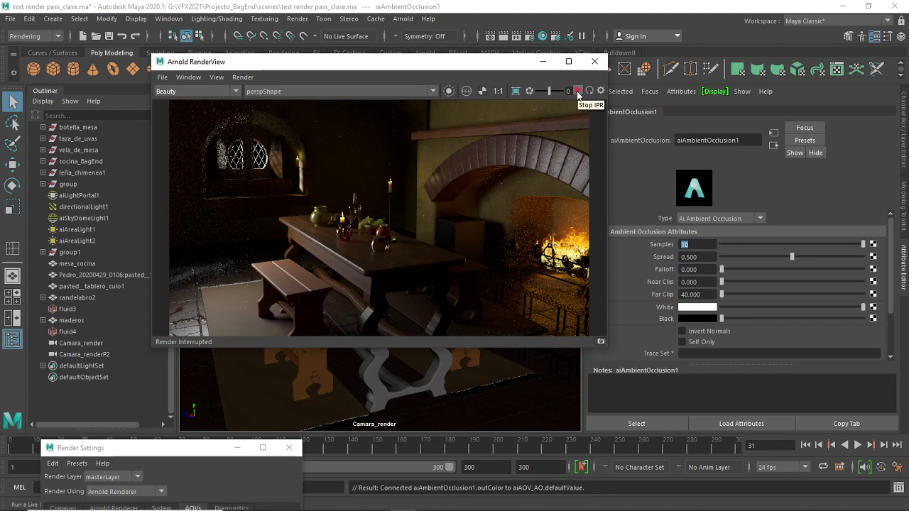
click(579, 92)
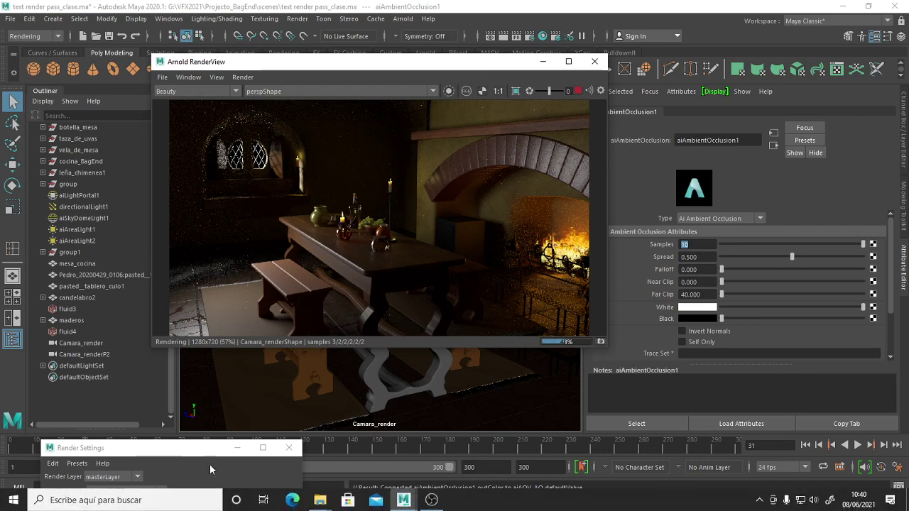
click(442, 504)
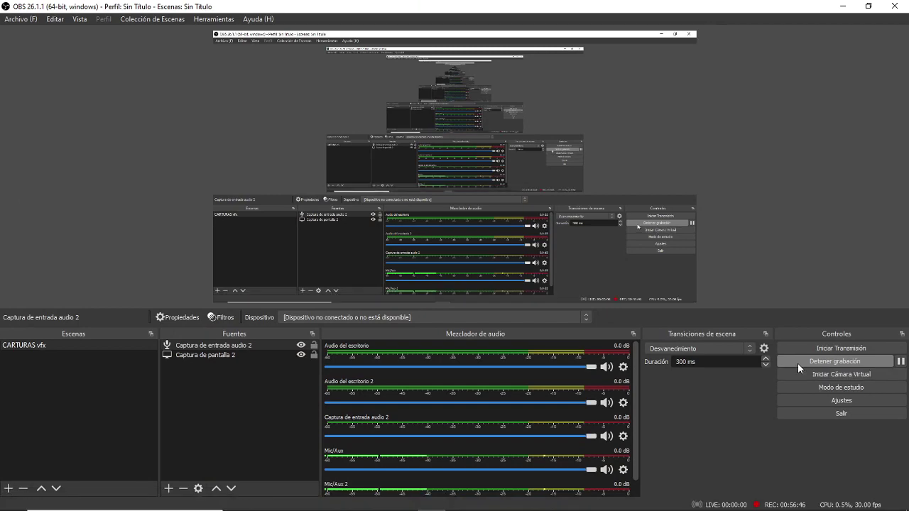